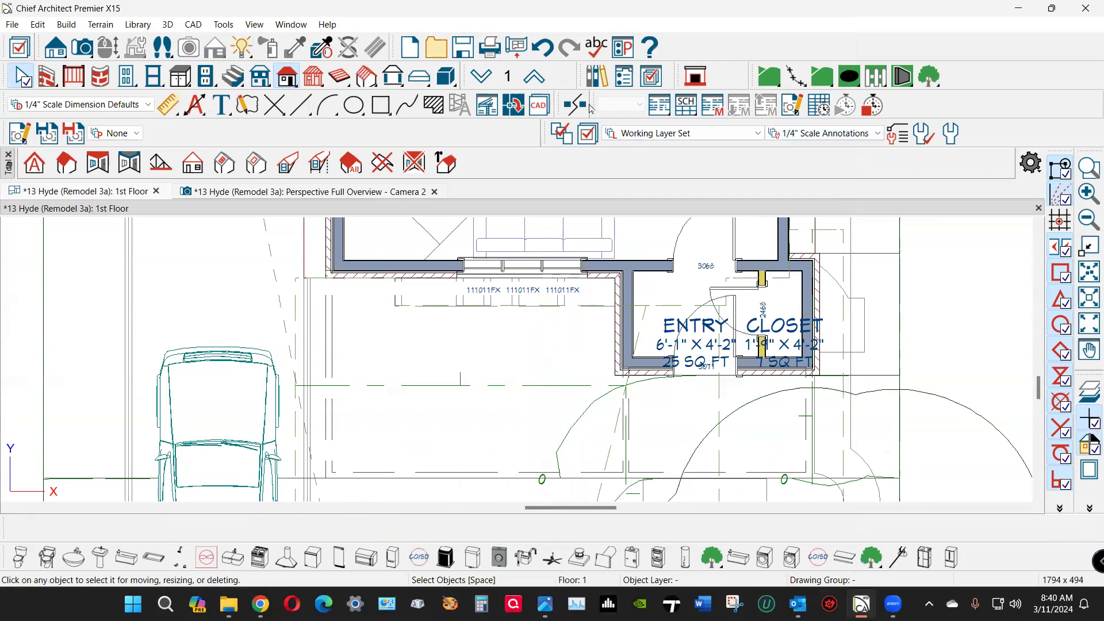
Step: Switch to the second floor plan and examine the roof planes over the master bedroom and bedroom
click(534, 76)
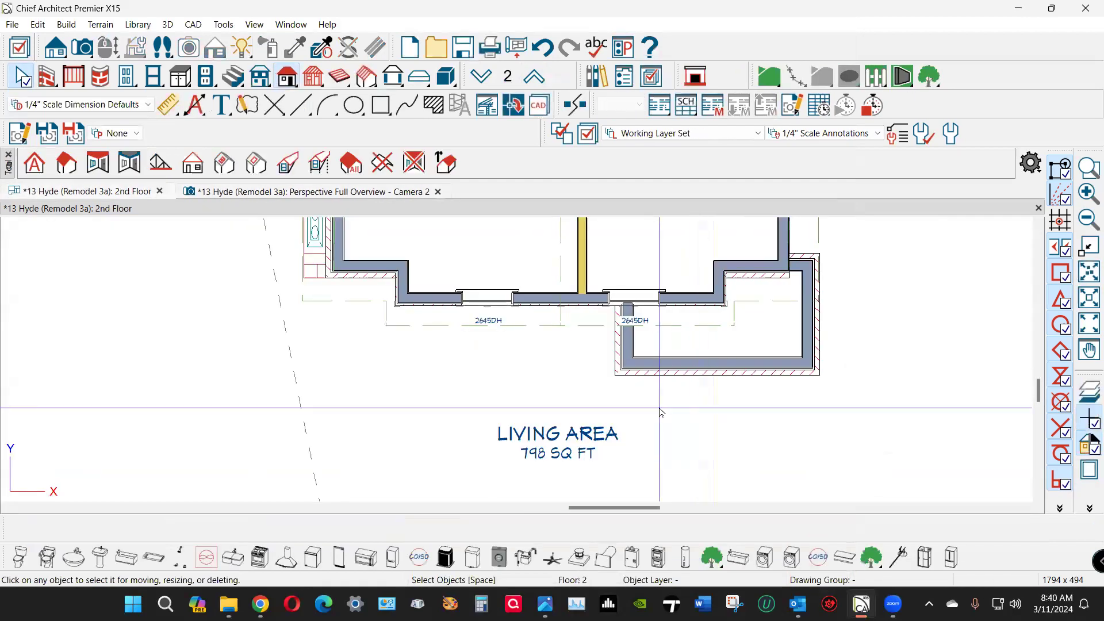
scroll(602, 407, down, 3)
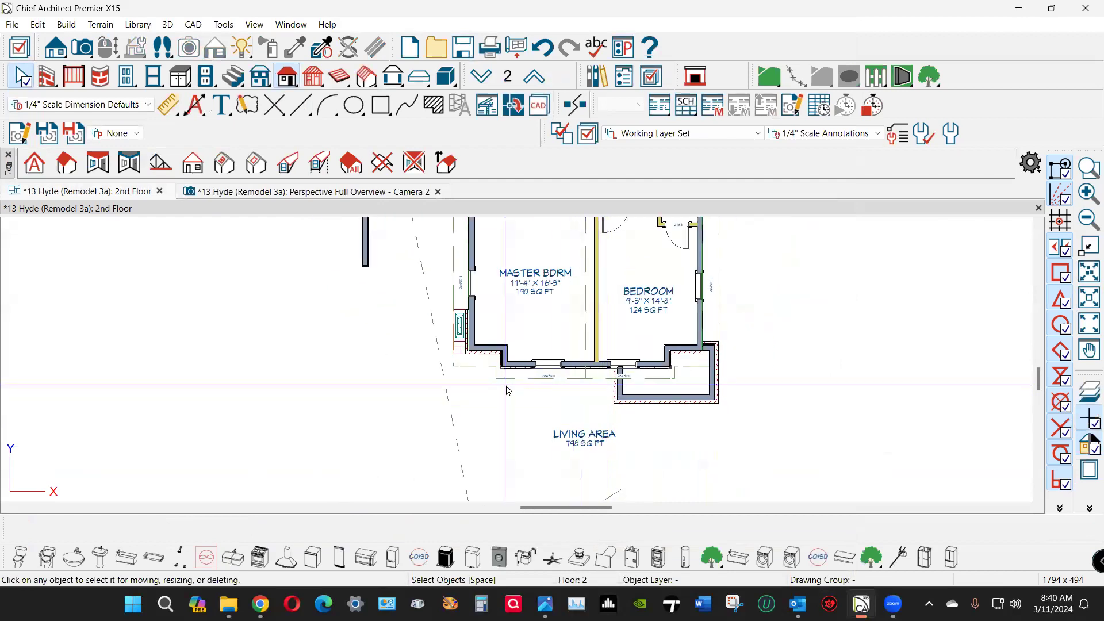
click(511, 380)
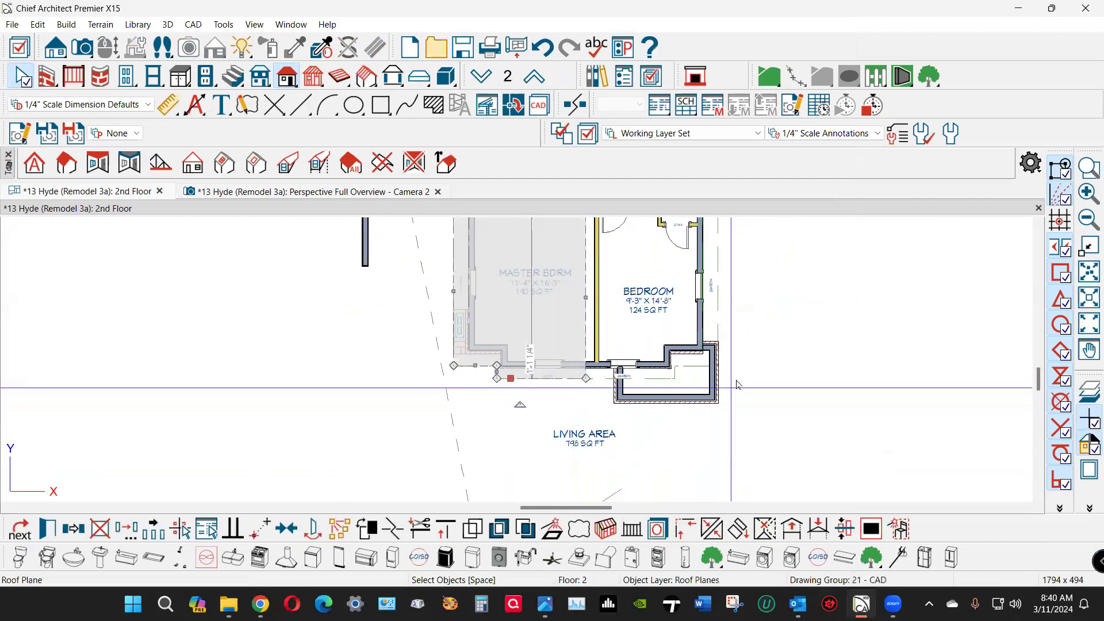
click(718, 306)
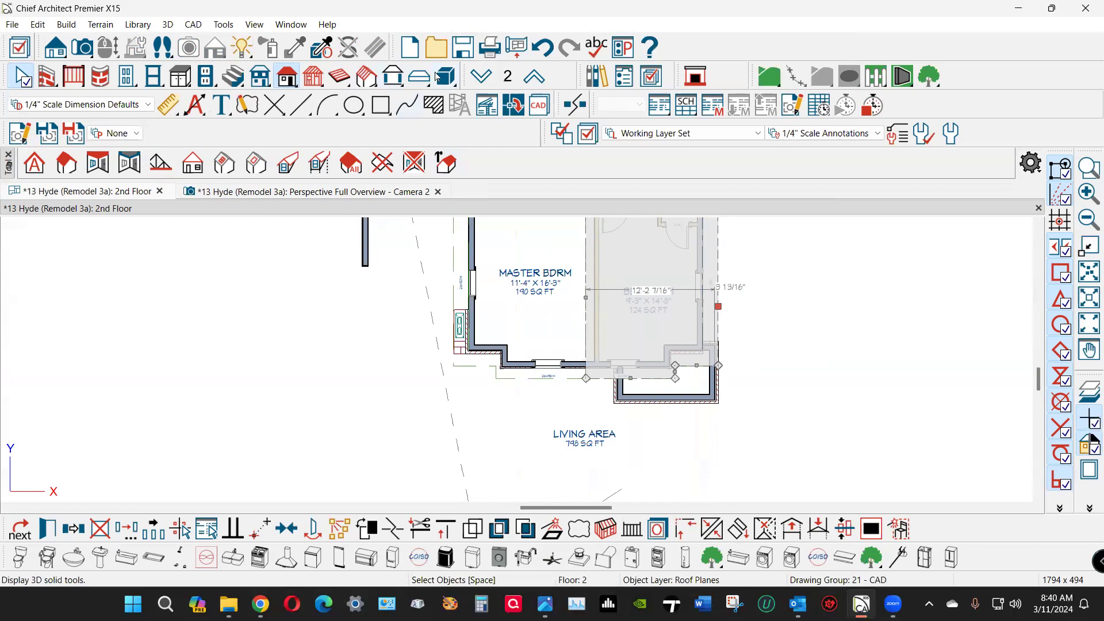
Step: Turn off the display of the "Walls, Attic" layer in the Working Layer Set
click(587, 132)
click(433, 262)
key(w)
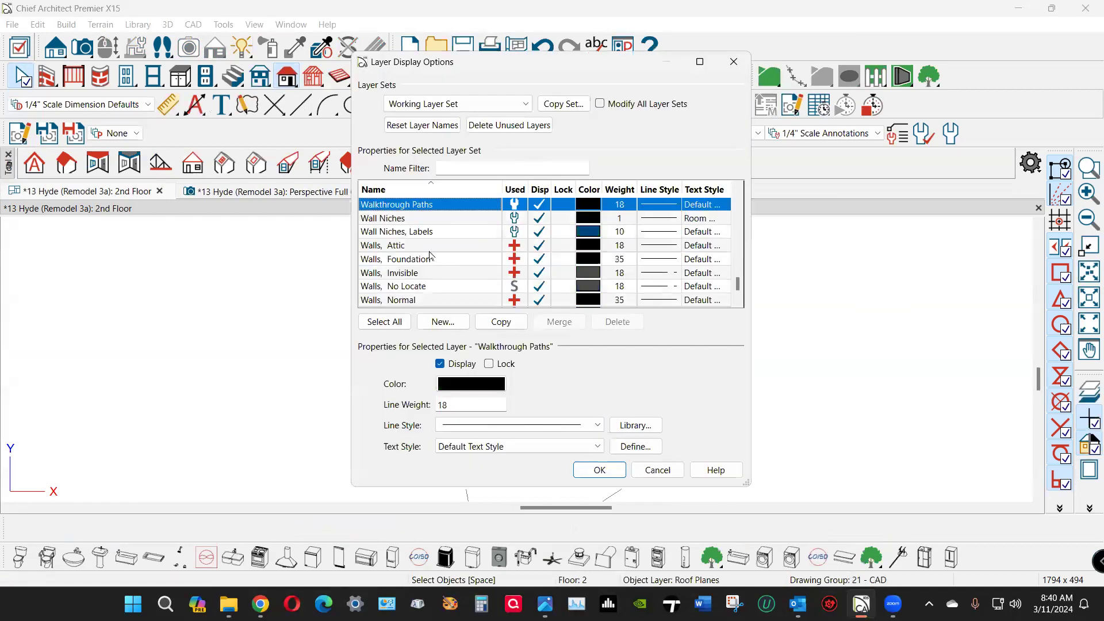
click(541, 253)
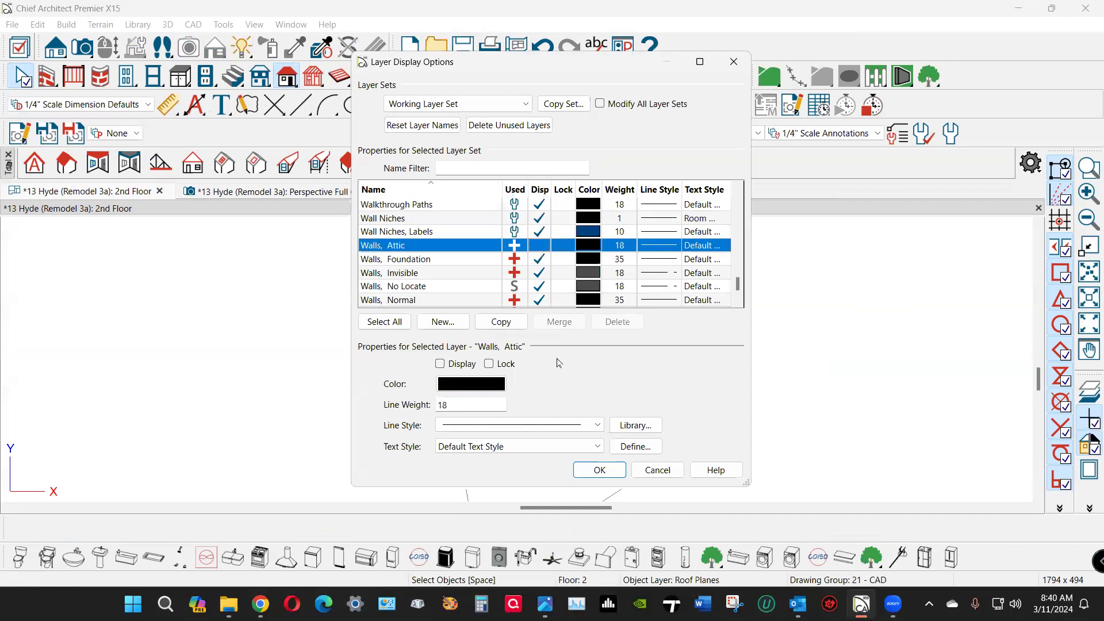
click(599, 470)
Step: Check the eave and gable overhang settings in Build Roof, and examine the bedroom-side roof plane's front edge offsets from the walls
scroll(718, 367, up, 3)
scroll(718, 366, up, 1)
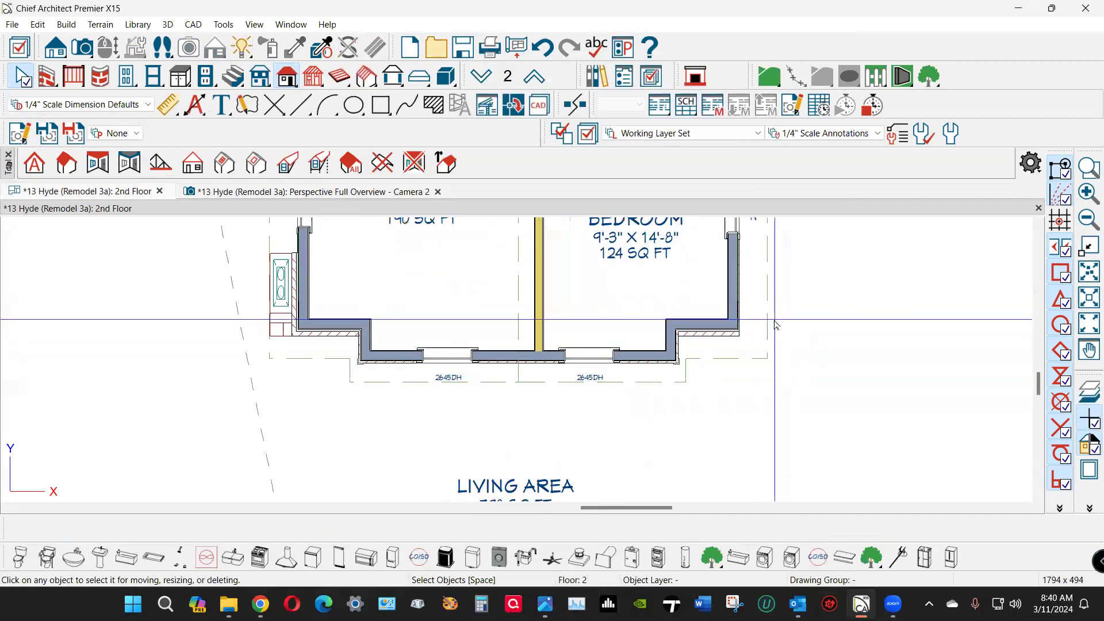
double_click(286, 77)
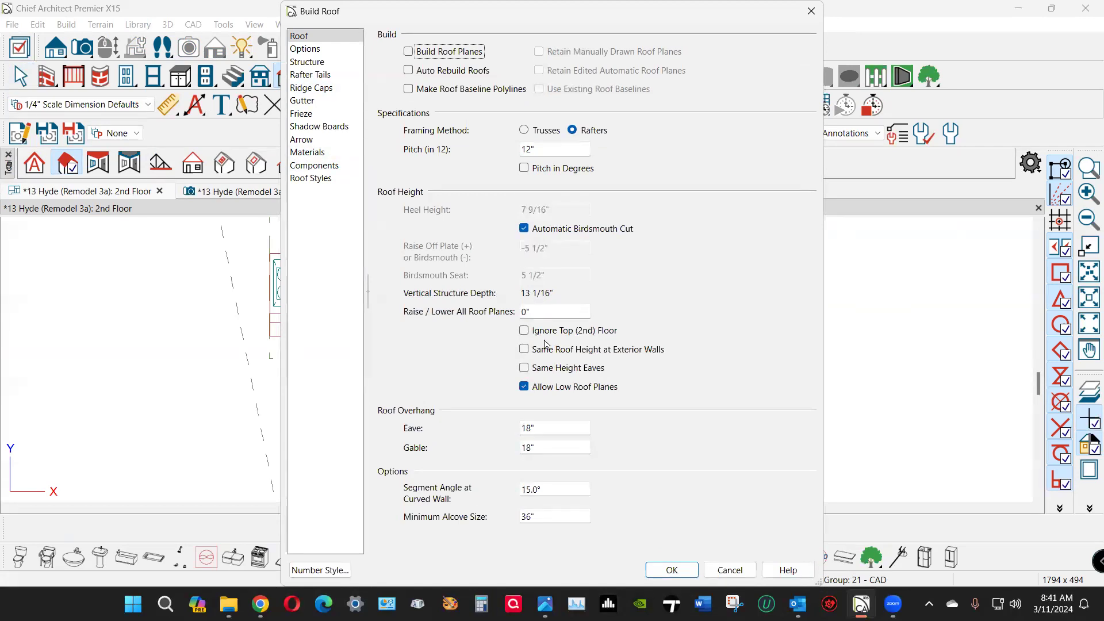
click(671, 568)
scroll(735, 339, up, 3)
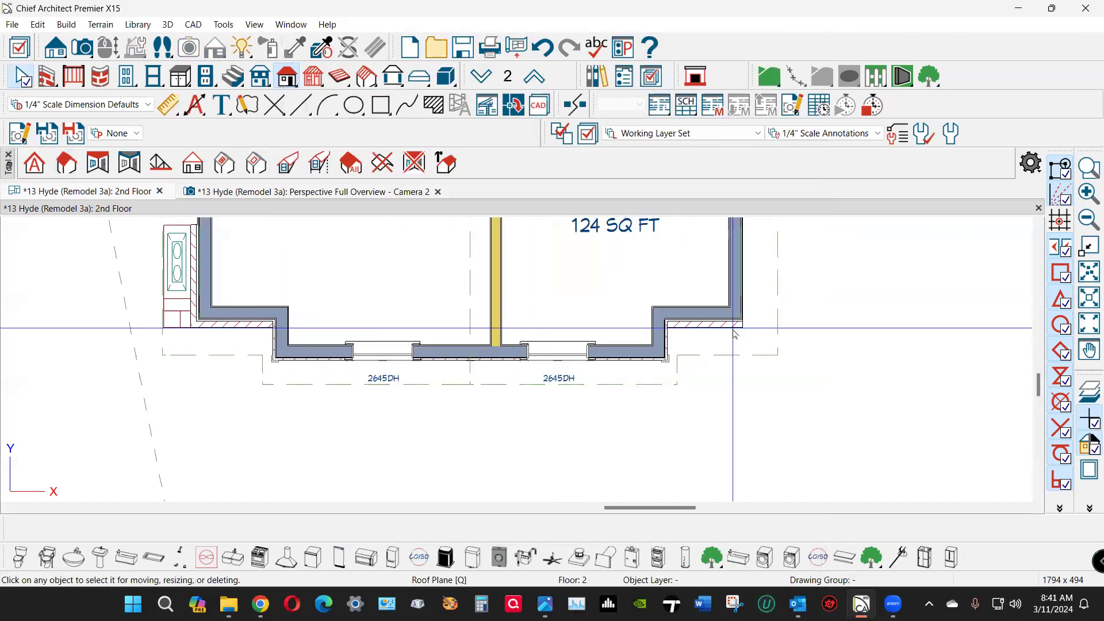
click(770, 413)
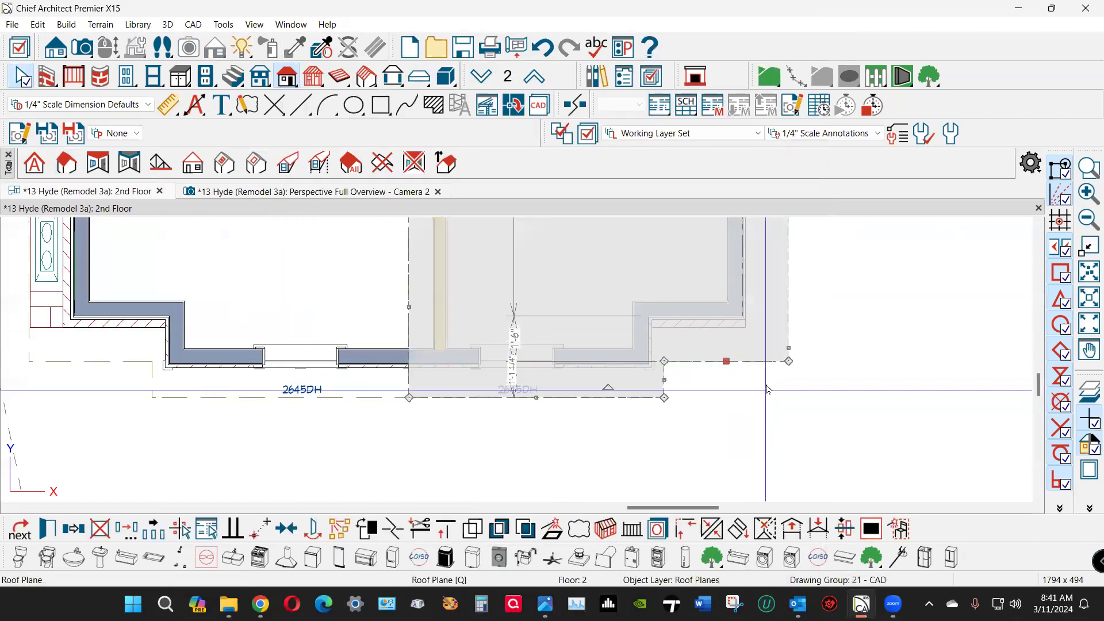
scroll(582, 402, up, 2)
scroll(582, 403, down, 2)
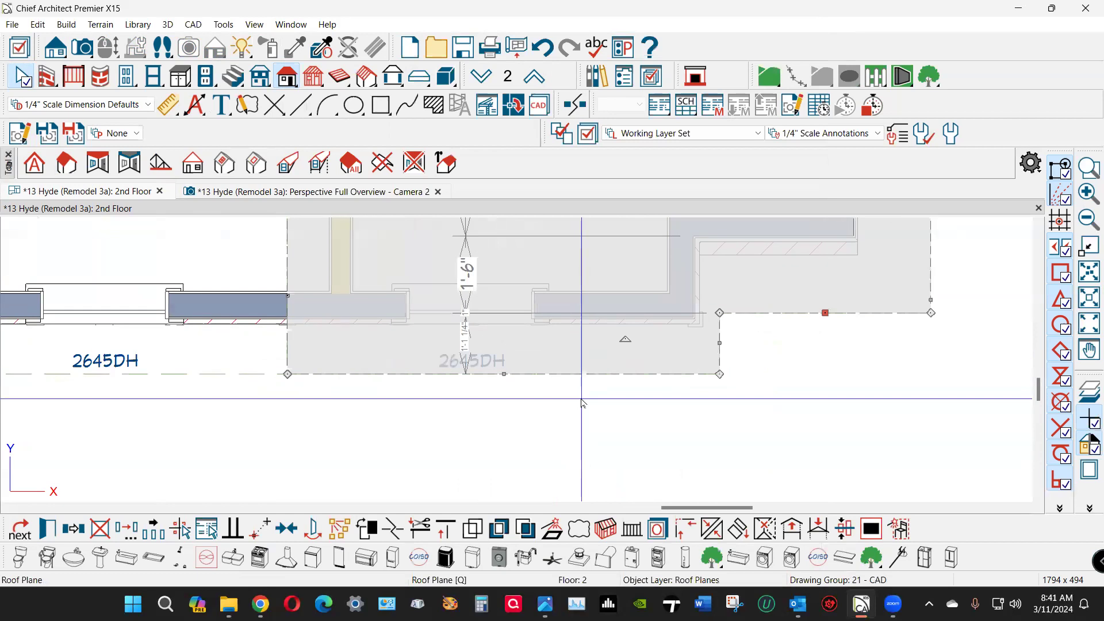
click(645, 368)
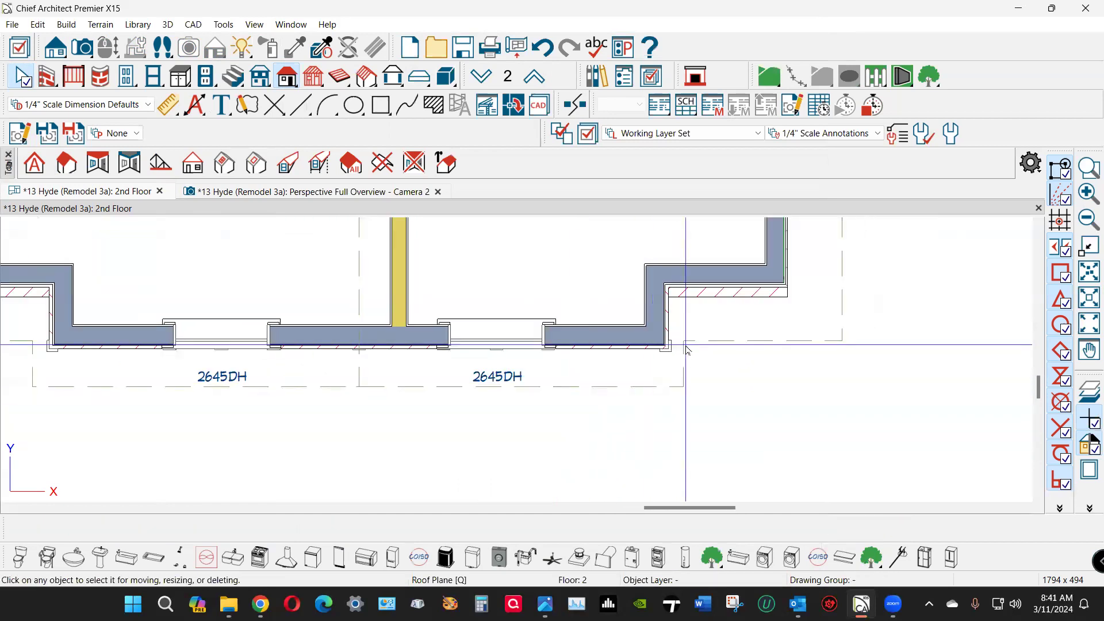
Step: Set the short side edge of the bedroom-side roof plane's front projection to 18 inches from the bump-out's side wall
scroll(684, 362, up, 1)
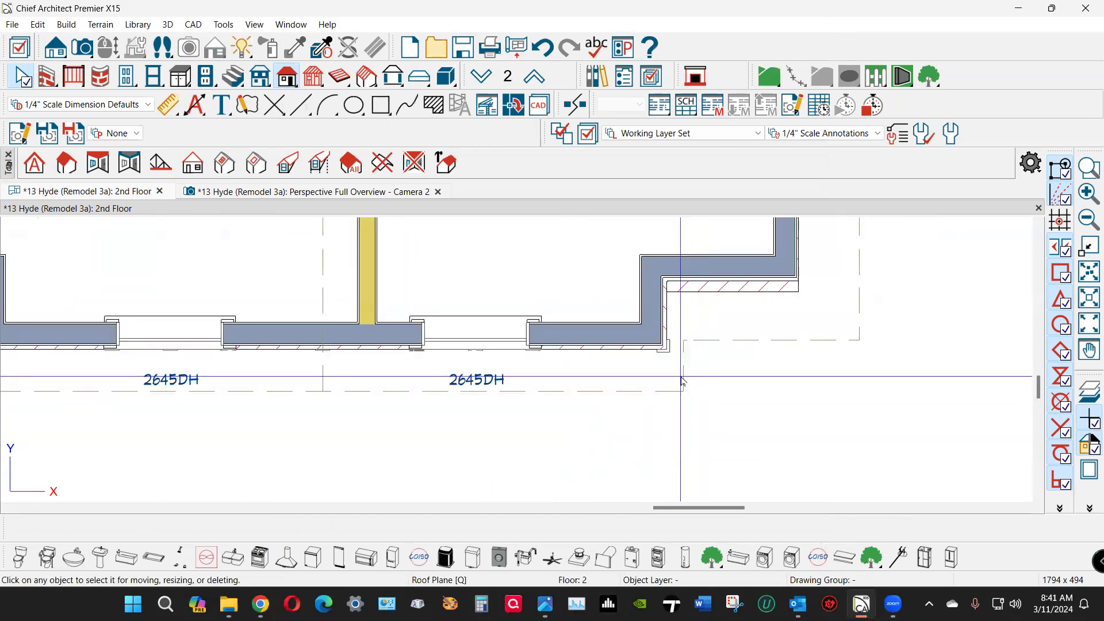
click(683, 382)
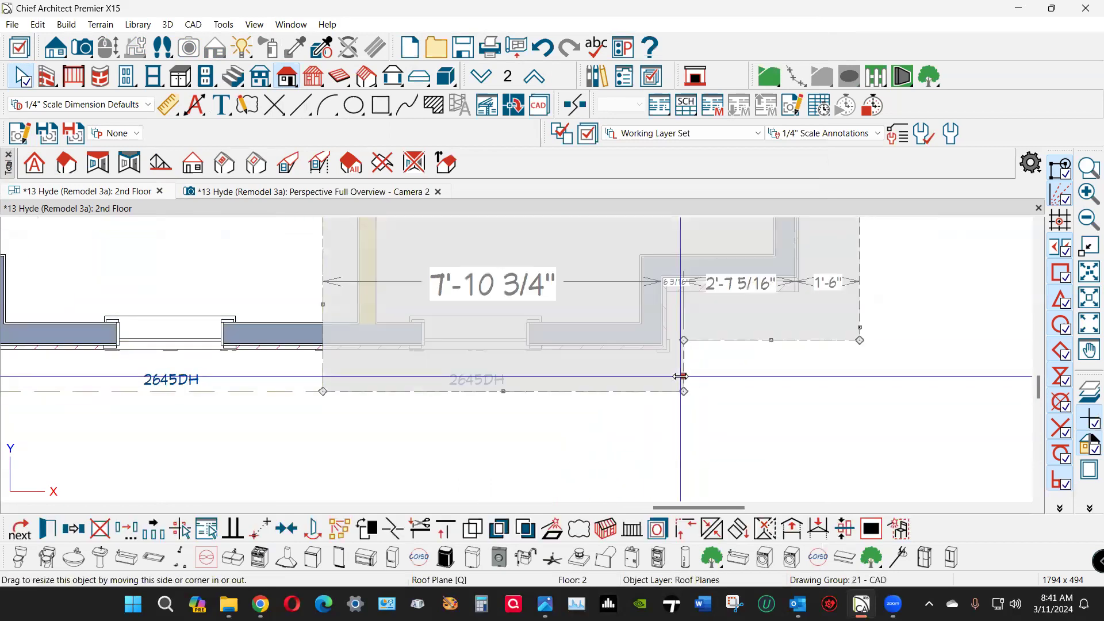
click(677, 287)
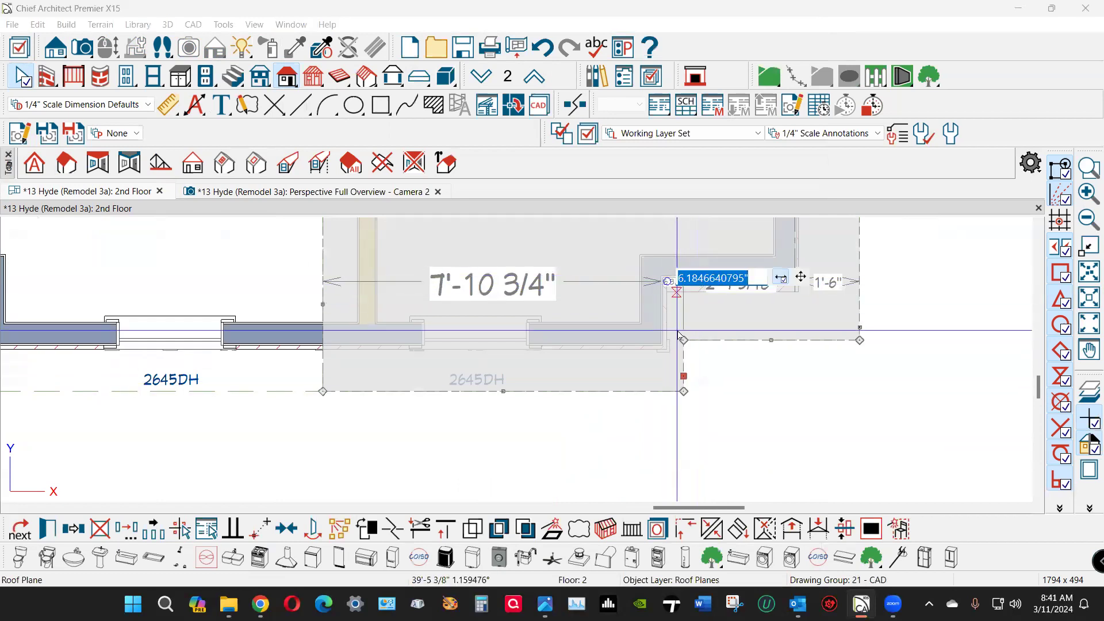
text(18)
key(Return)
click(718, 359)
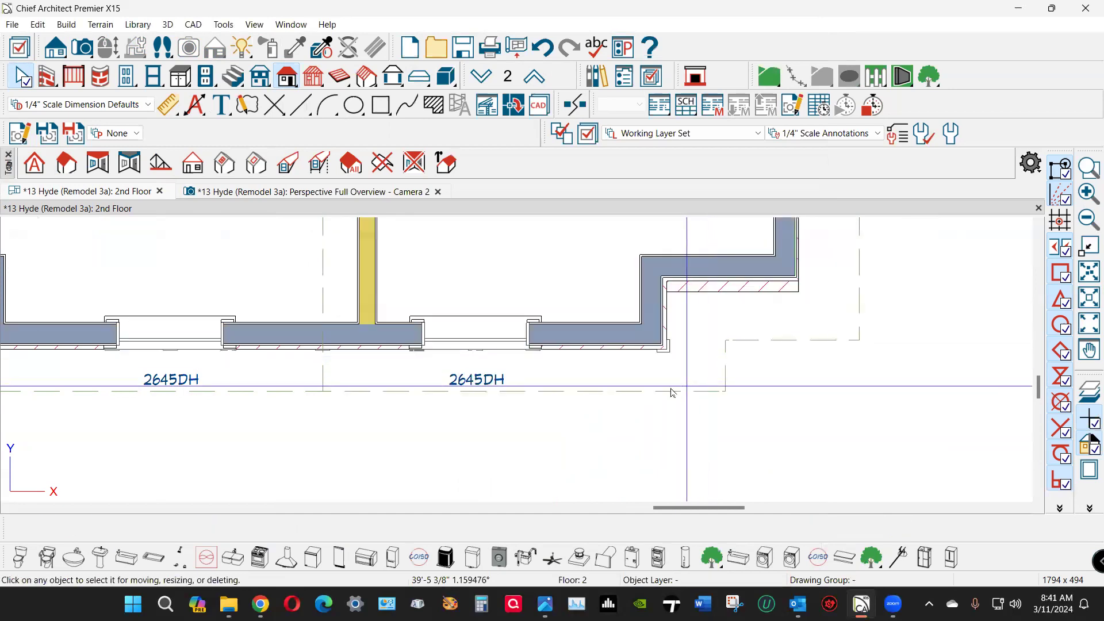
Step: Set the bedroom-side roof plane's front edge to 18 inches beyond the front wall of the bump-out
click(646, 392)
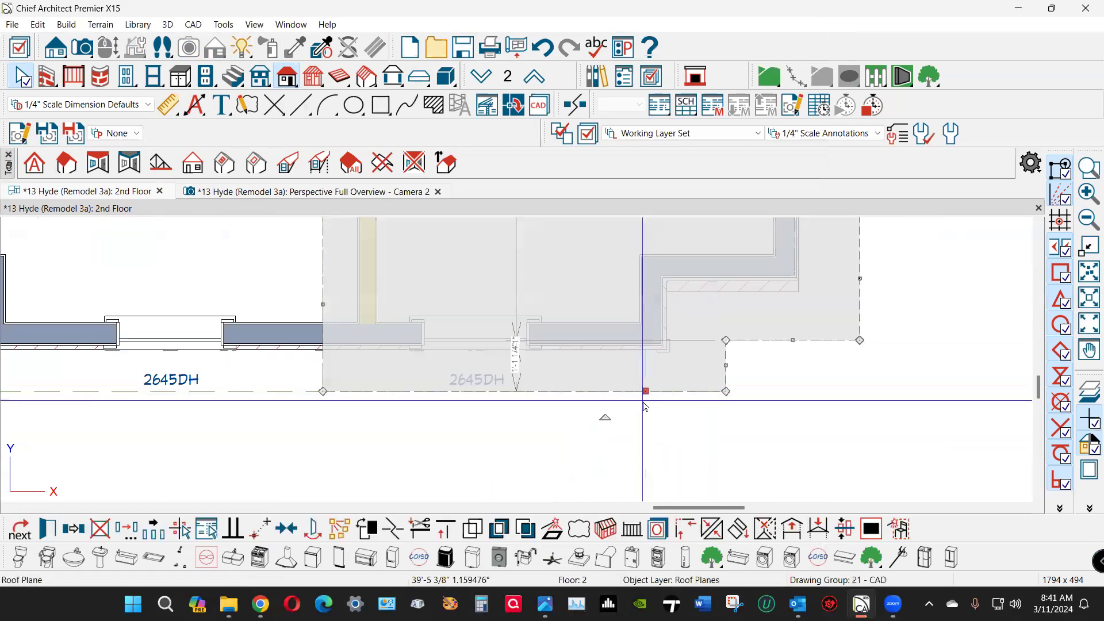
click(513, 382)
text(18)
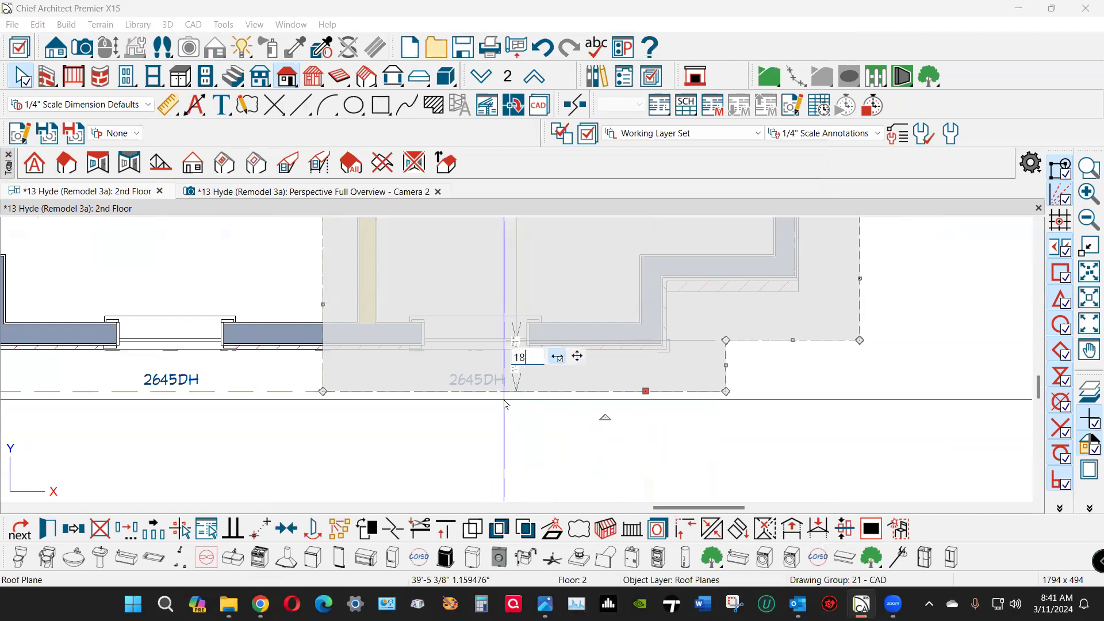
key(Return)
key(Escape)
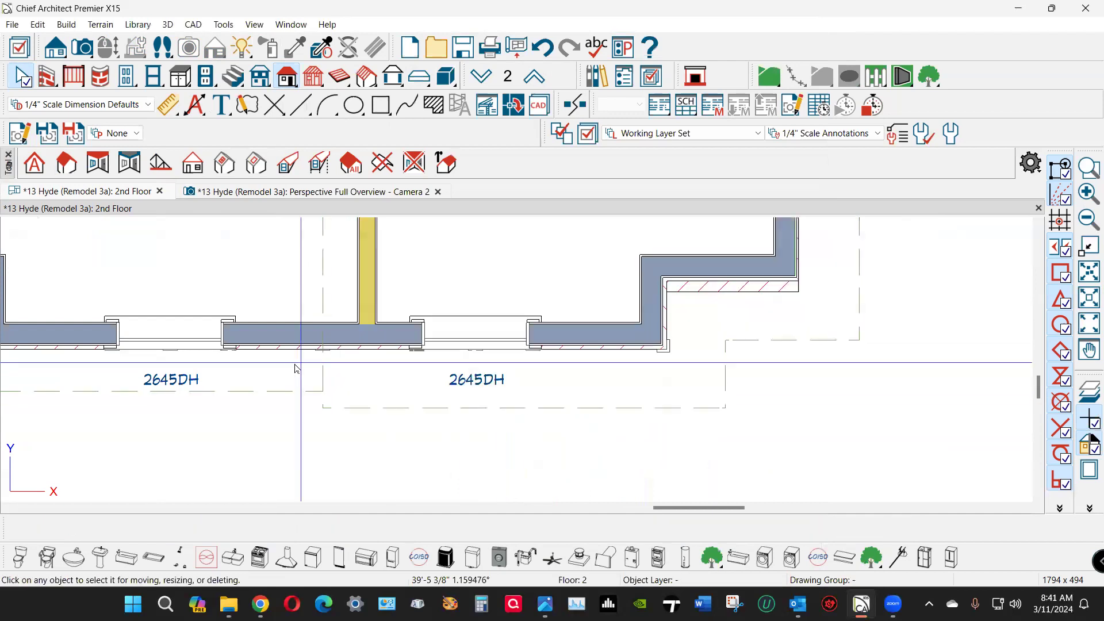
Step: Extend the master-bedroom-side roof plane's front edge to align with the adjoining bedroom-side plane's front edge
click(272, 392)
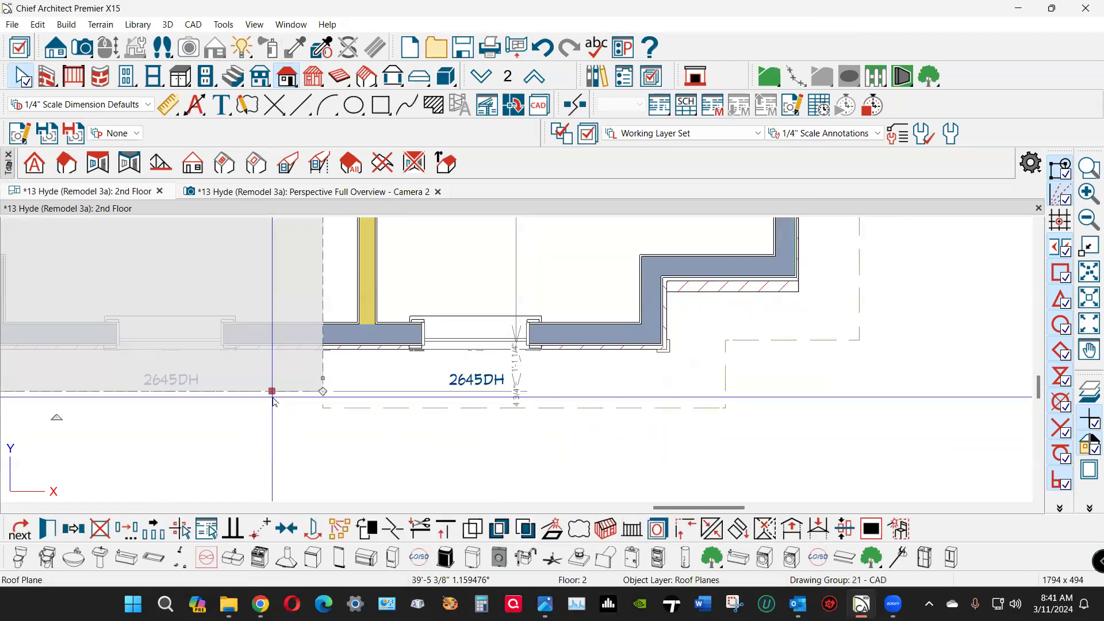
drag(273, 392, 325, 407)
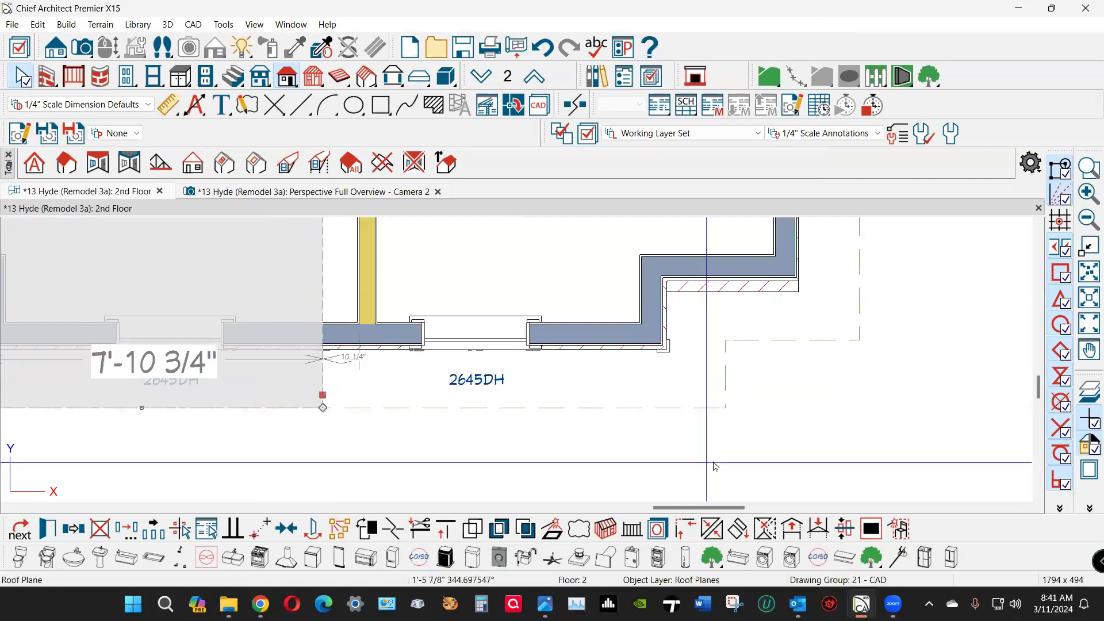
key(Escape)
Step: Set the short side edge of the master-bedroom-side roof plane's front projection to 18 inches from the bump-out's side wall
scroll(892, 454, down, 3)
scroll(446, 414, up, 4)
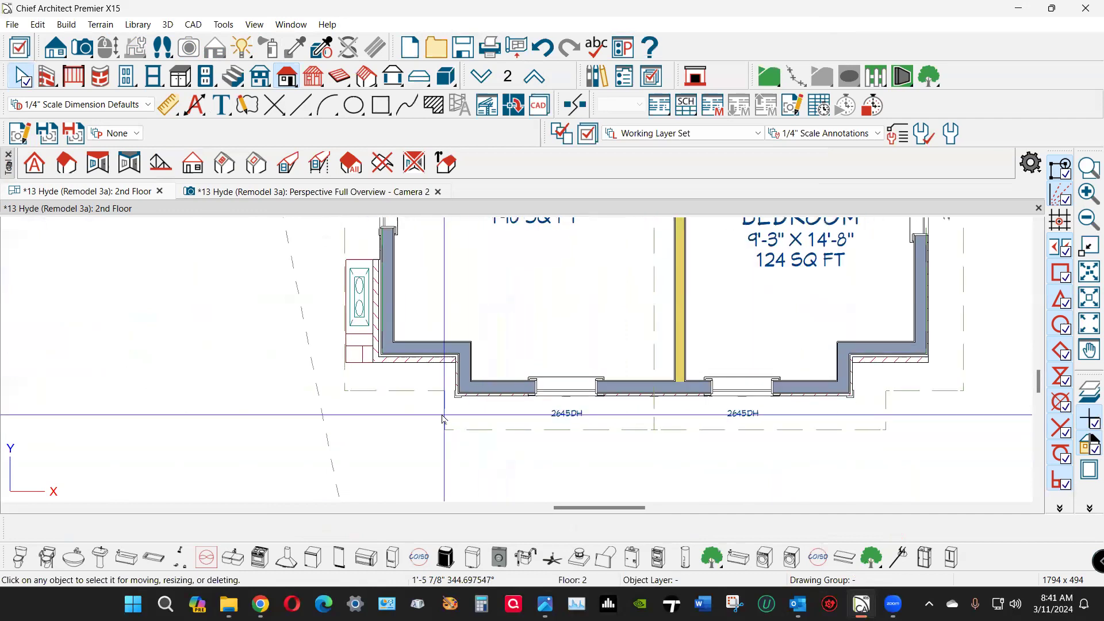
click(447, 413)
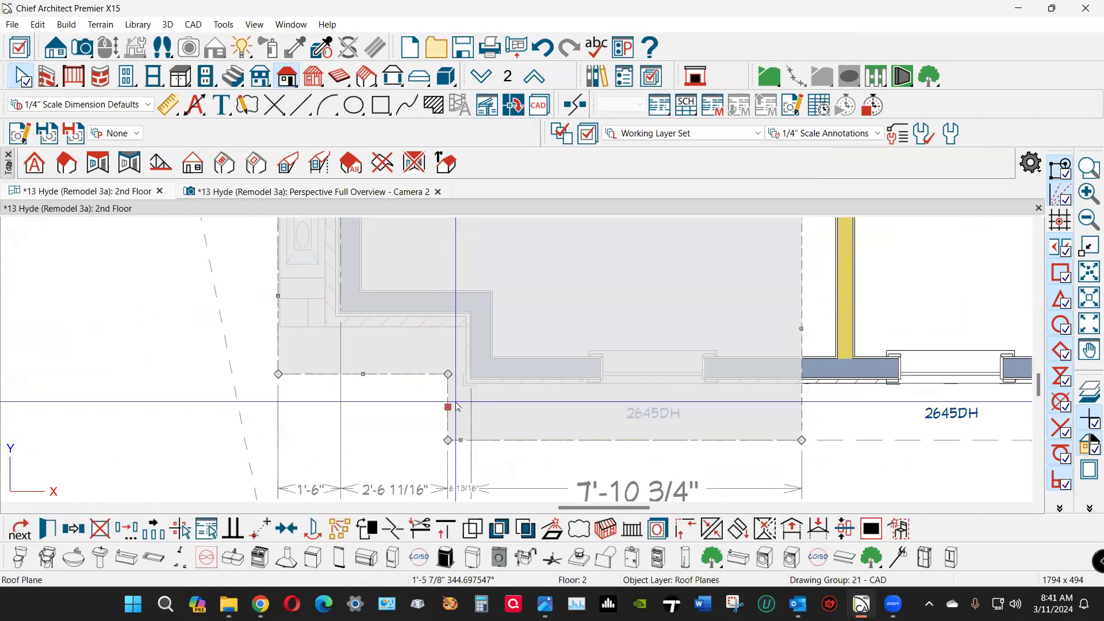
scroll(461, 391, up, 3)
scroll(448, 354, down, 1)
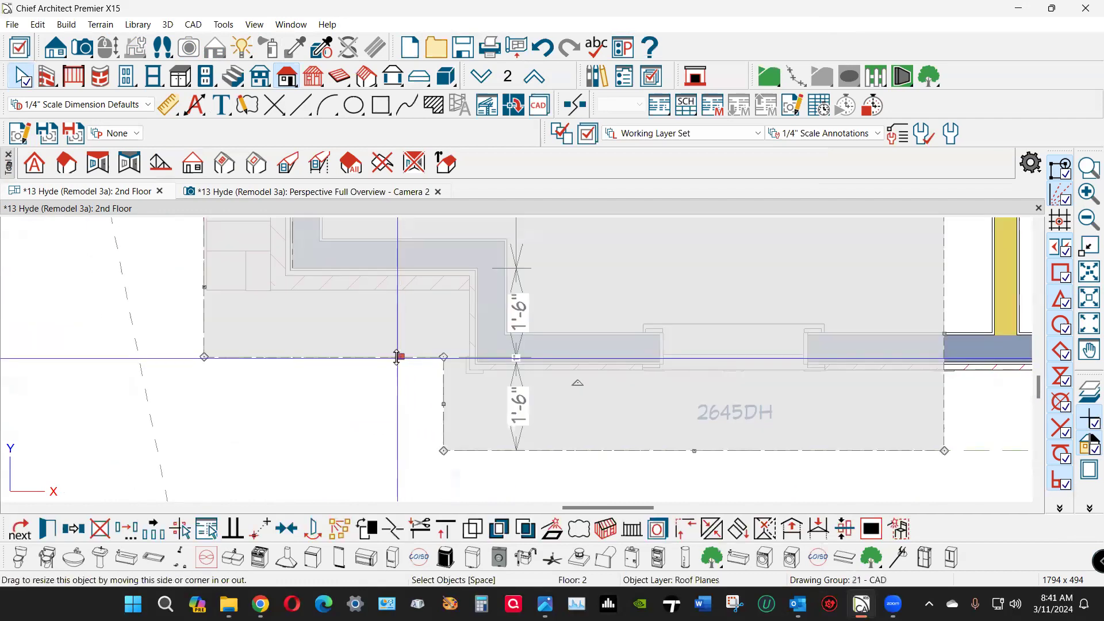
click(475, 386)
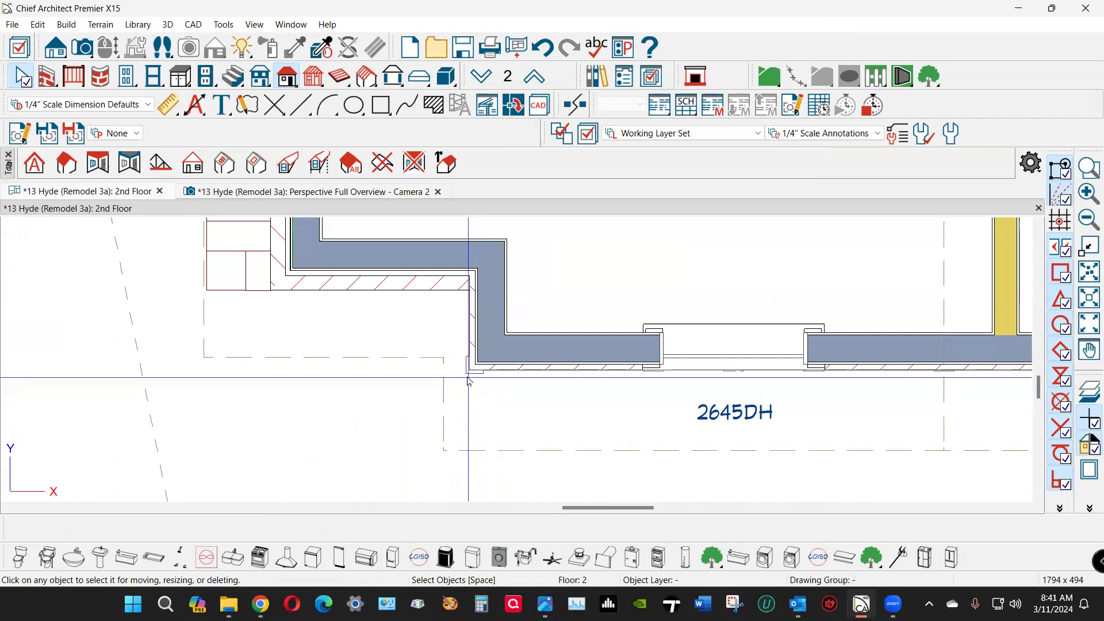
click(444, 391)
drag(444, 392, 445, 401)
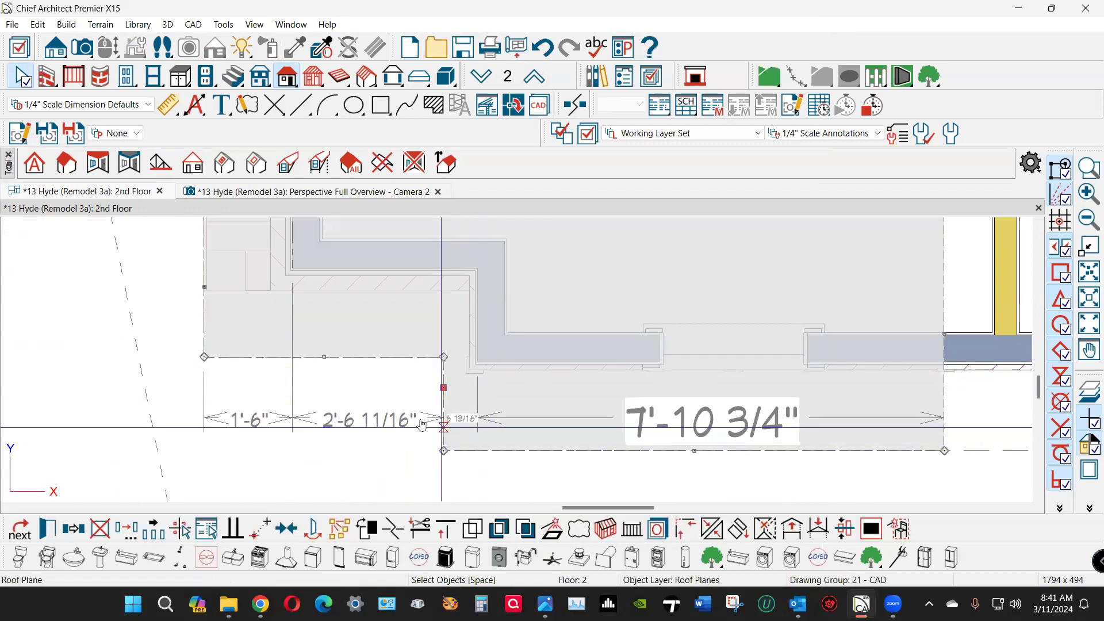
click(471, 420)
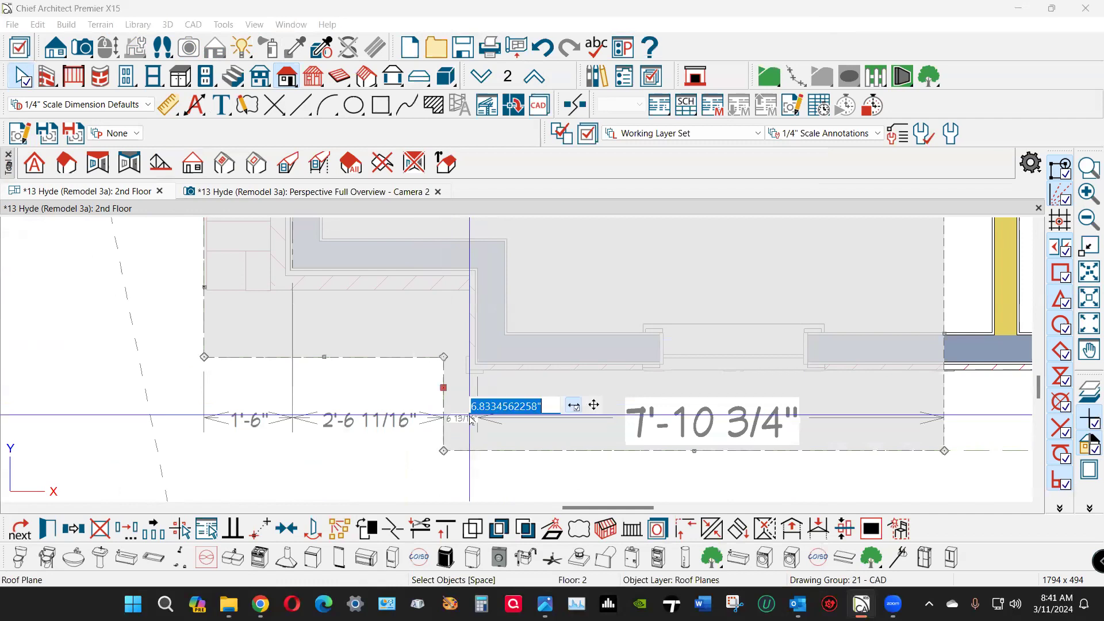
text(18)
key(Return)
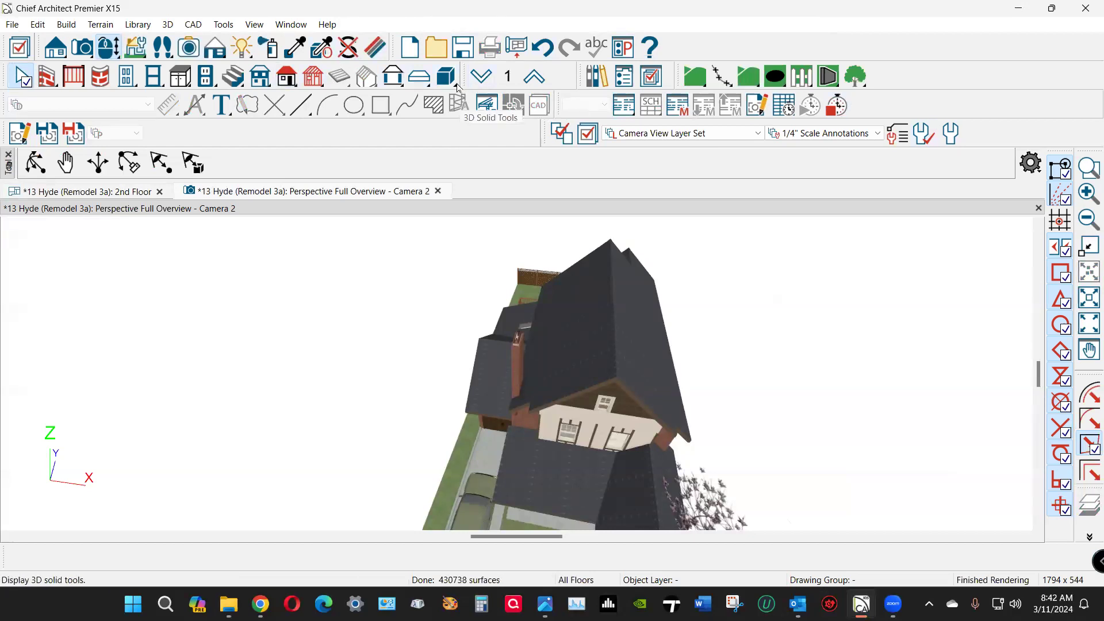
Step: Change the perspective overview's rendering technique to Vector View
click(210, 51)
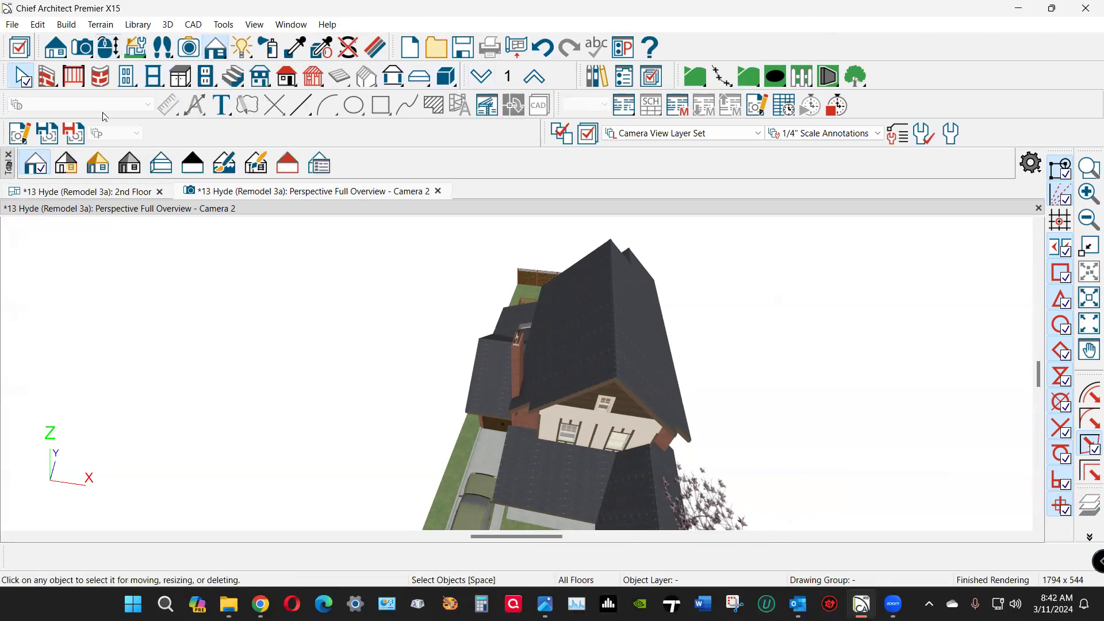
click(72, 166)
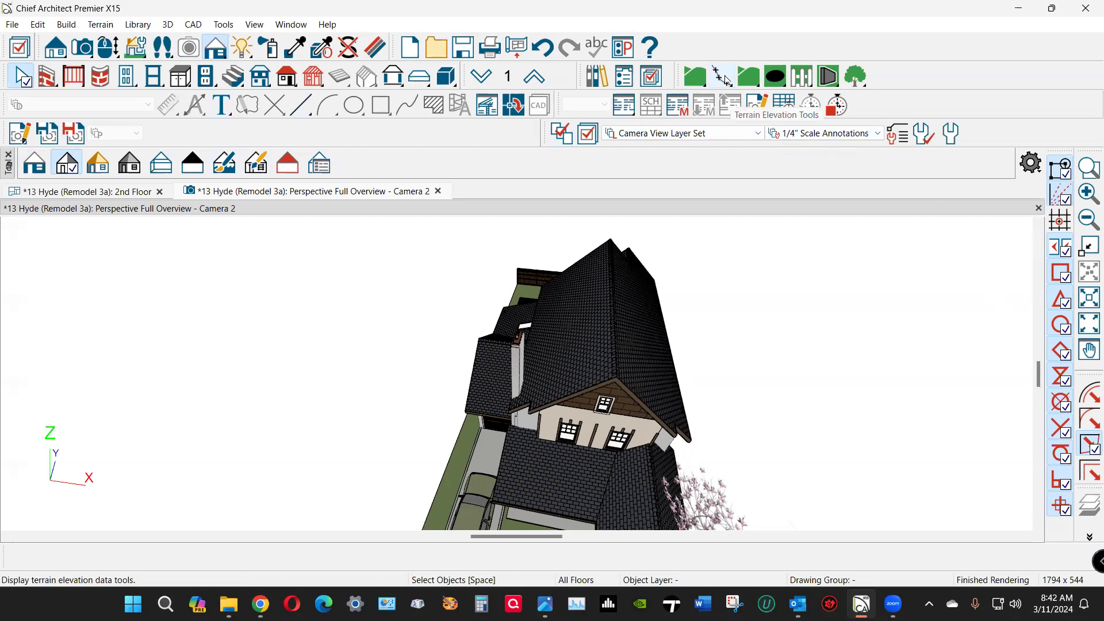
click(167, 25)
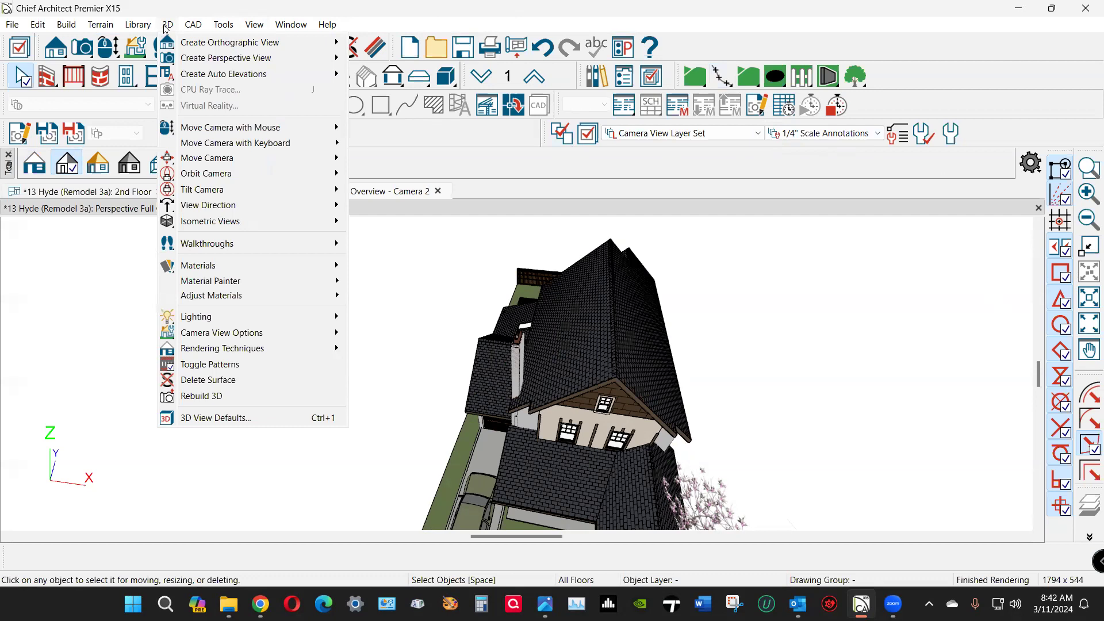
click(166, 26)
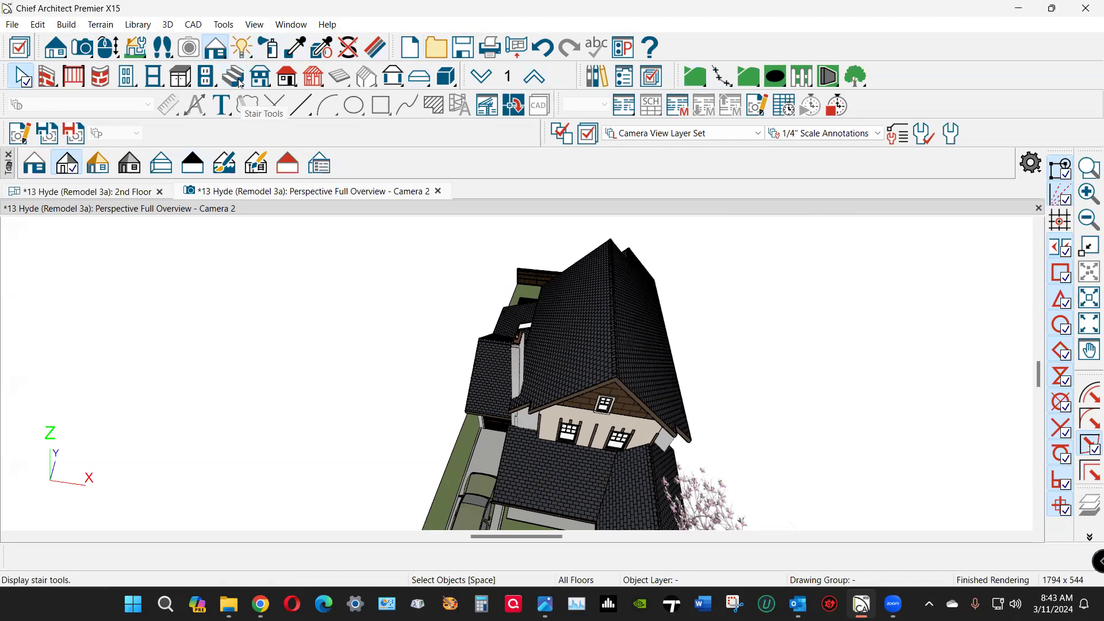
Step: Orbit the overview camera to examine the front gable's roof overhangs up close
click(108, 46)
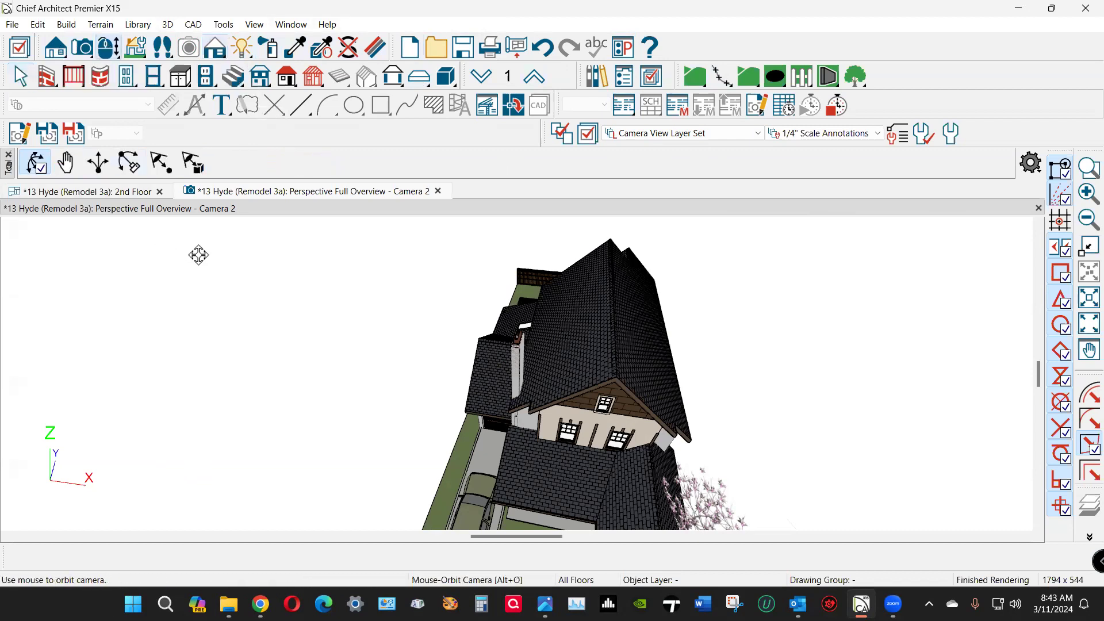
drag(394, 303, 443, 261)
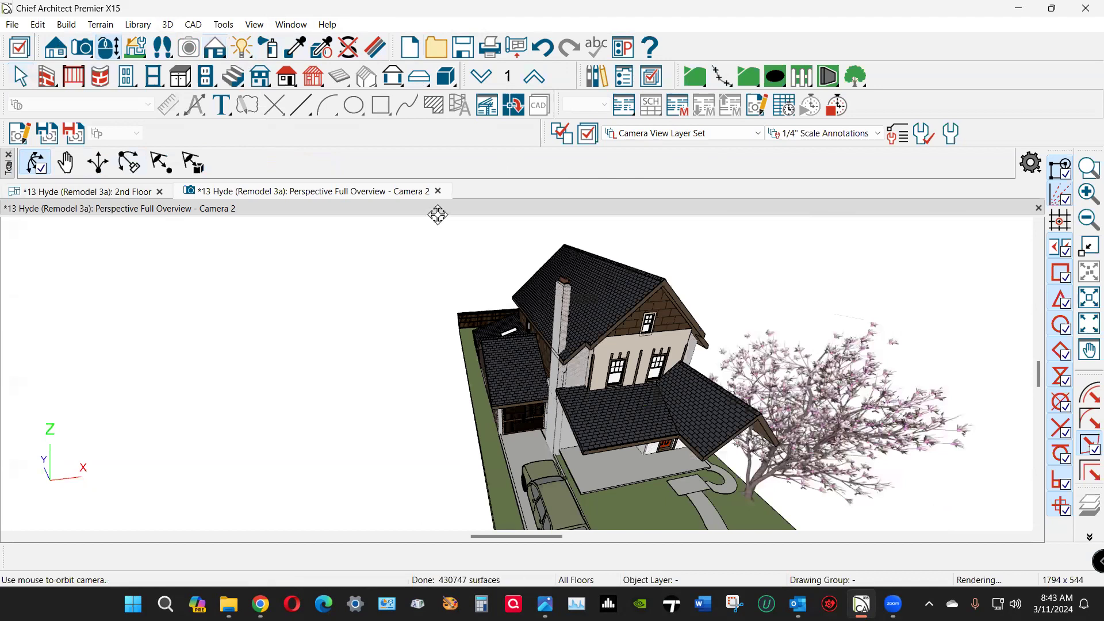
scroll(703, 288, up, 3)
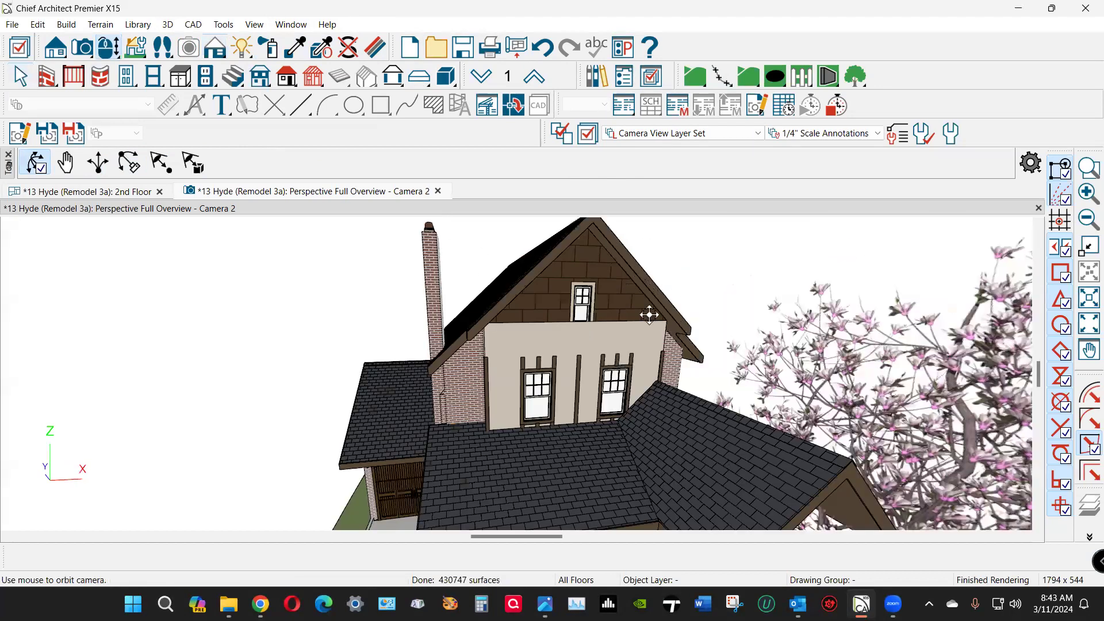
Step: Extend the corner board at the bump-out's chimney-side corner upward to meet the roof overhang
drag(449, 358, 493, 352)
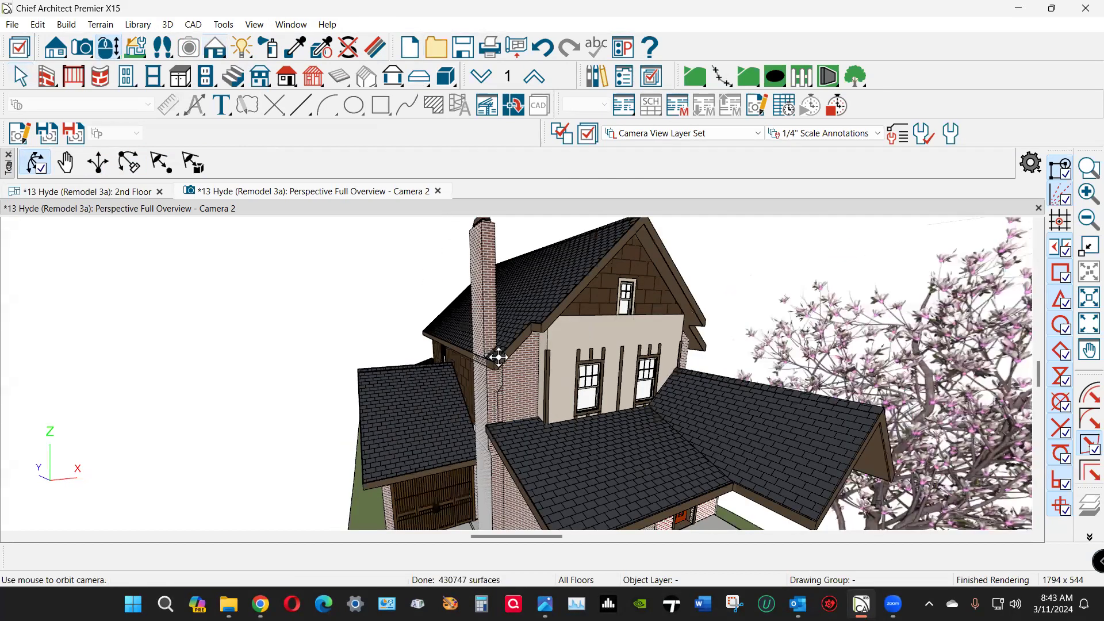
scroll(604, 377, up, 1)
scroll(512, 354, up, 3)
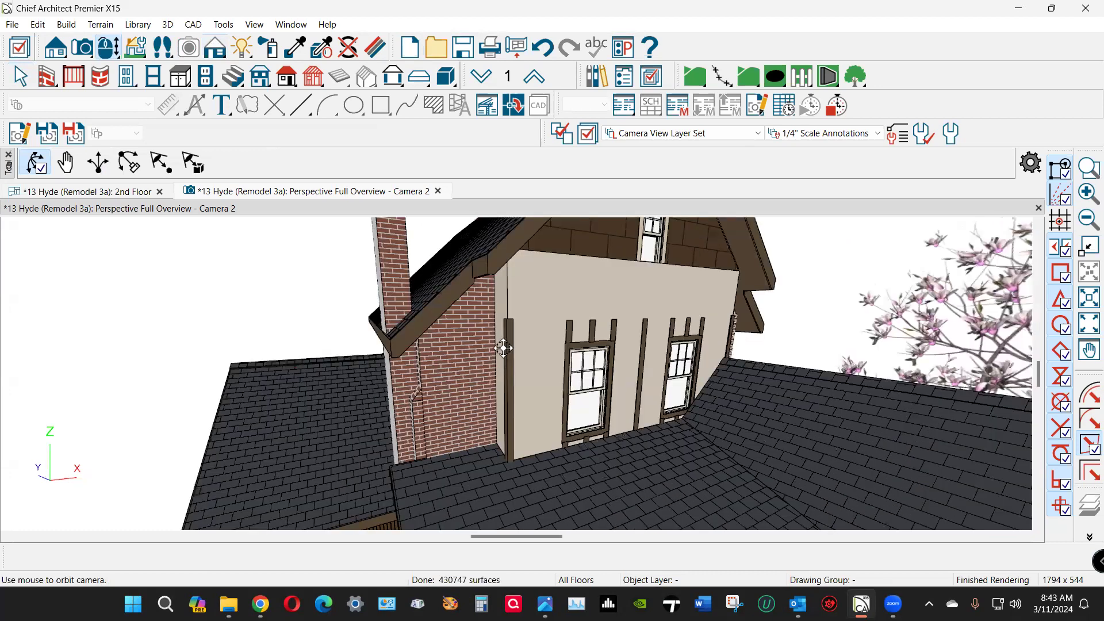
click(510, 335)
drag(510, 321, 512, 250)
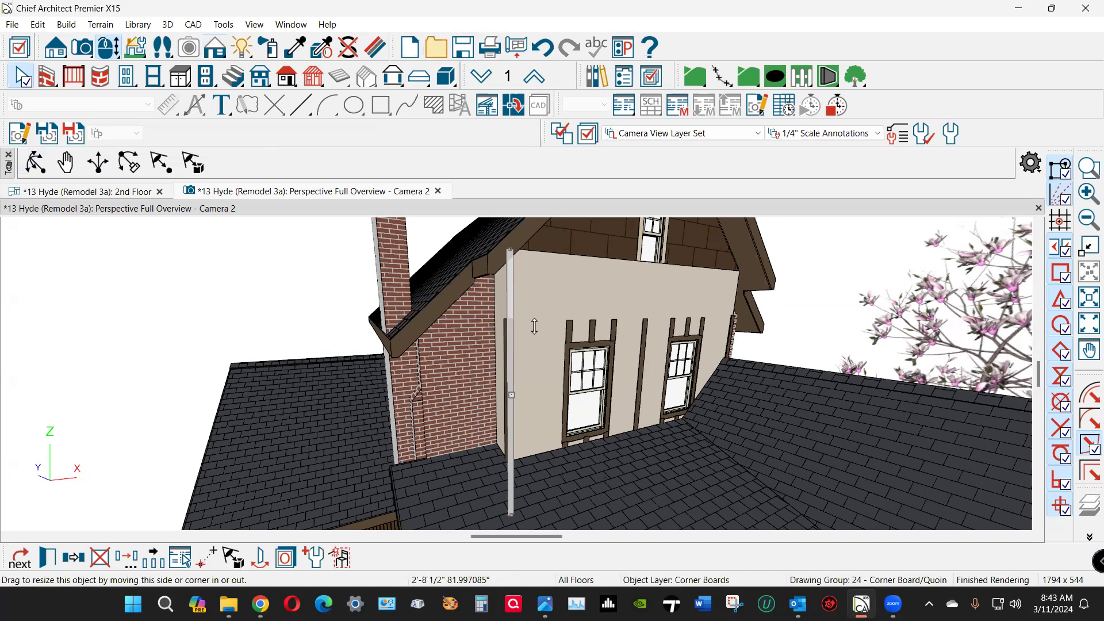
key(Escape)
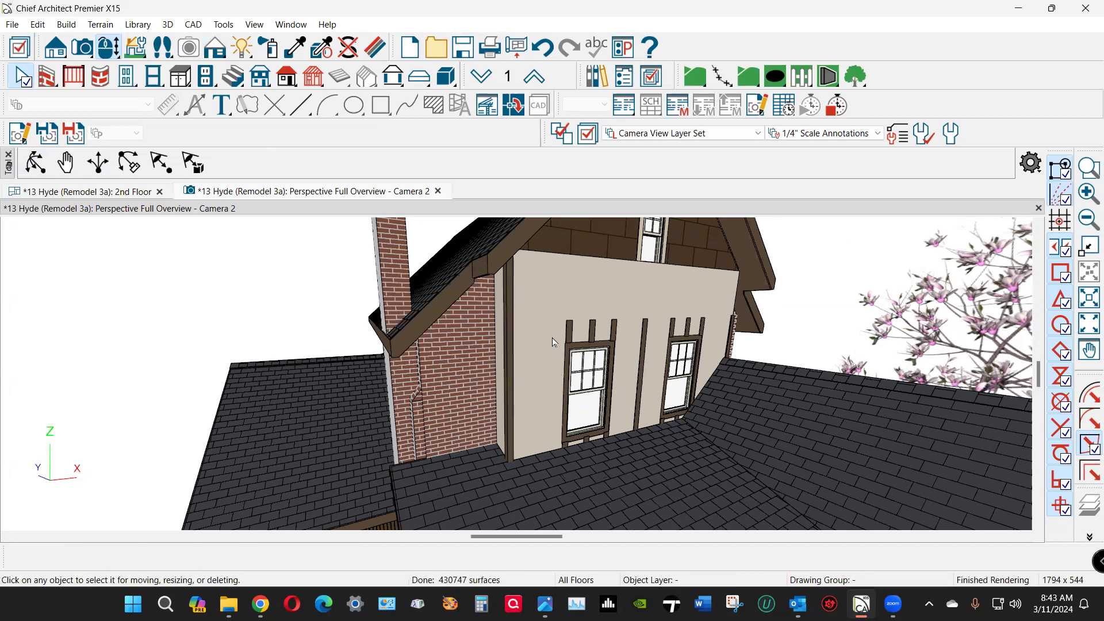
Step: Examine the house's exterior and roofs from the front and both sides in the overview, postponing the iTop Data Recovery update
middle_drag(552, 342, 741, 319)
scroll(734, 295, down, 2)
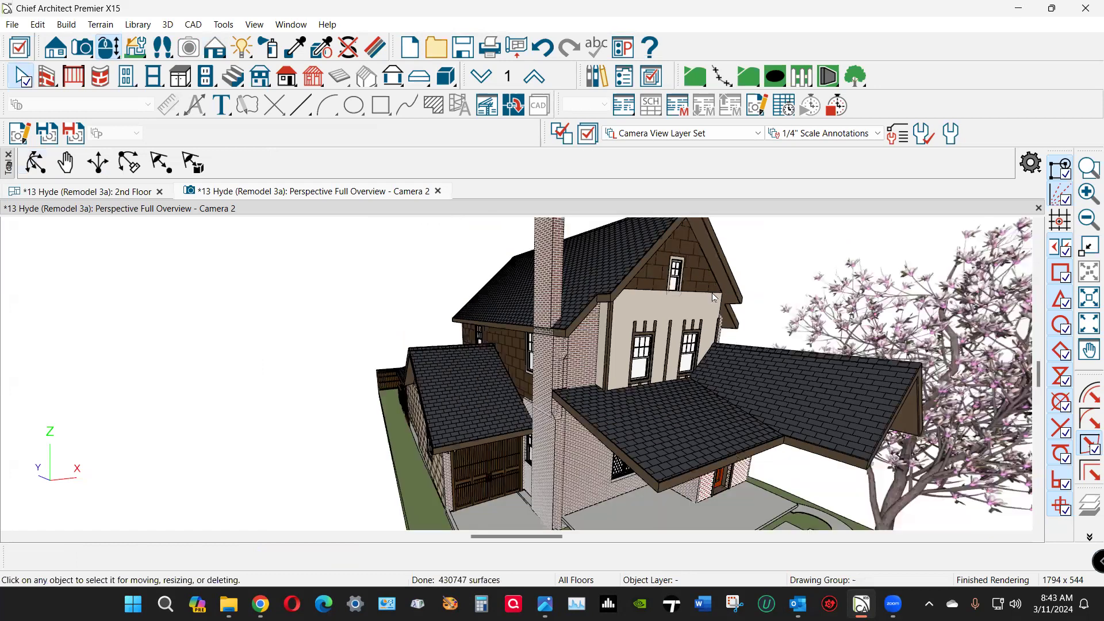
scroll(702, 316, down, 1)
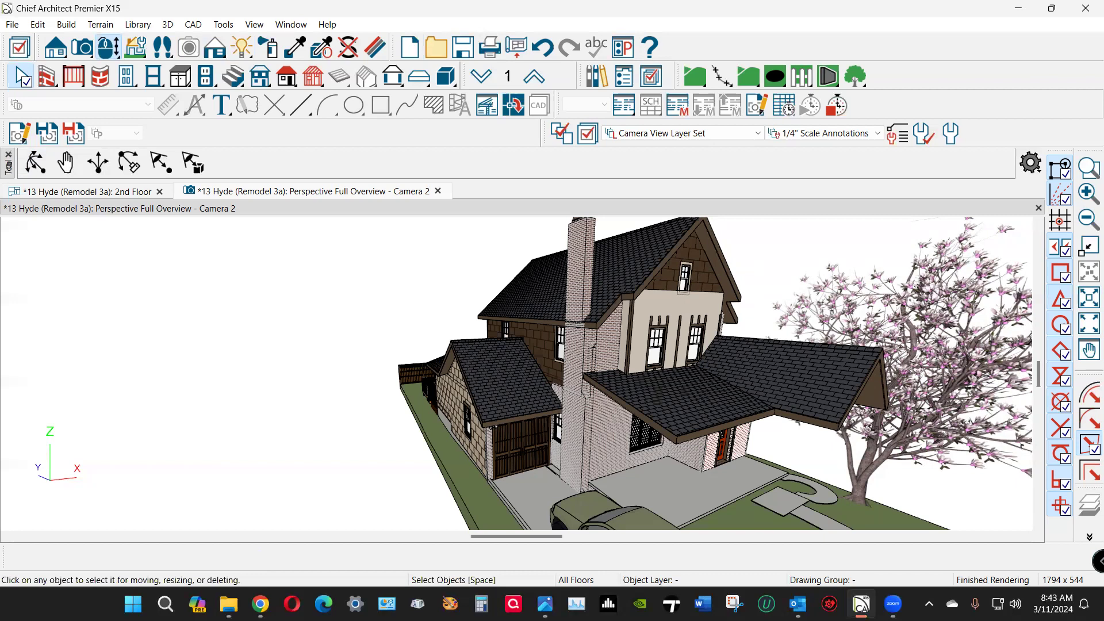
click(261, 604)
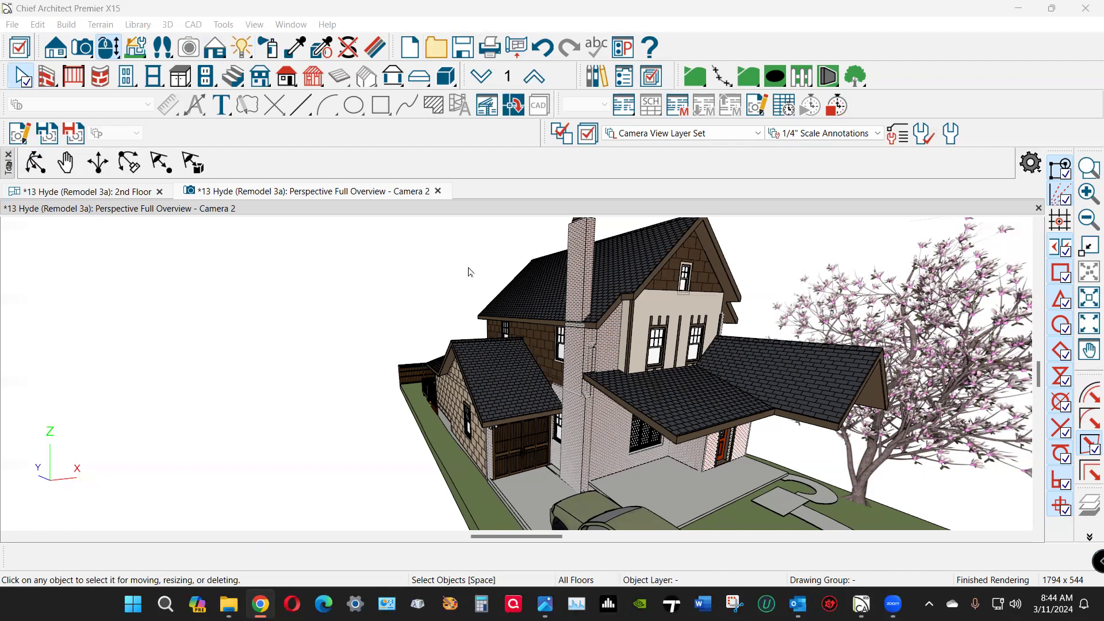
click(36, 161)
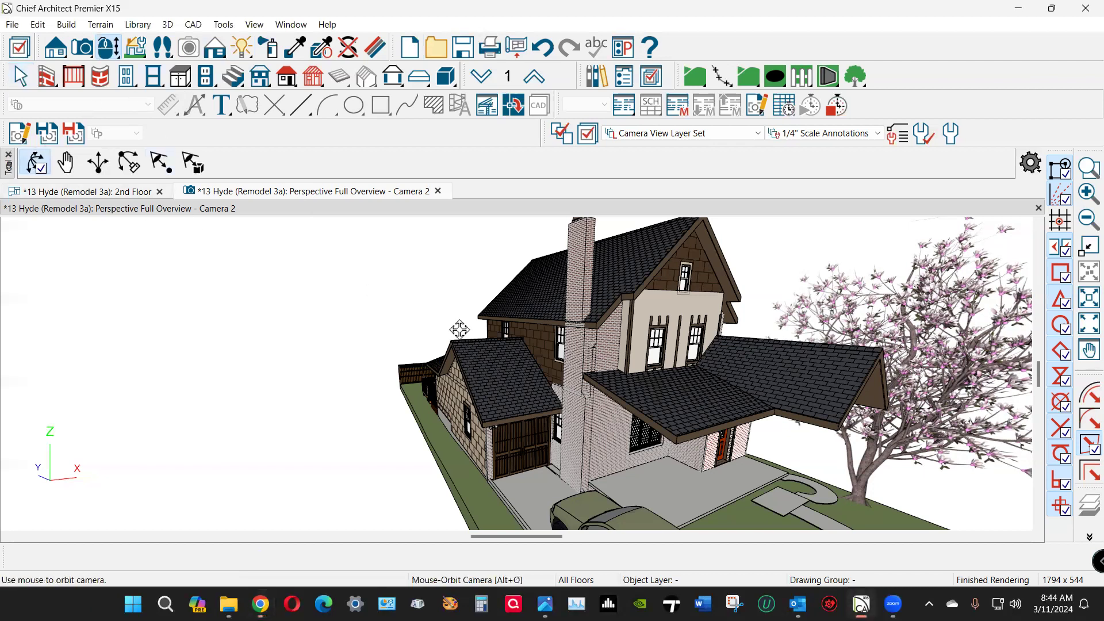
drag(458, 328, 456, 291)
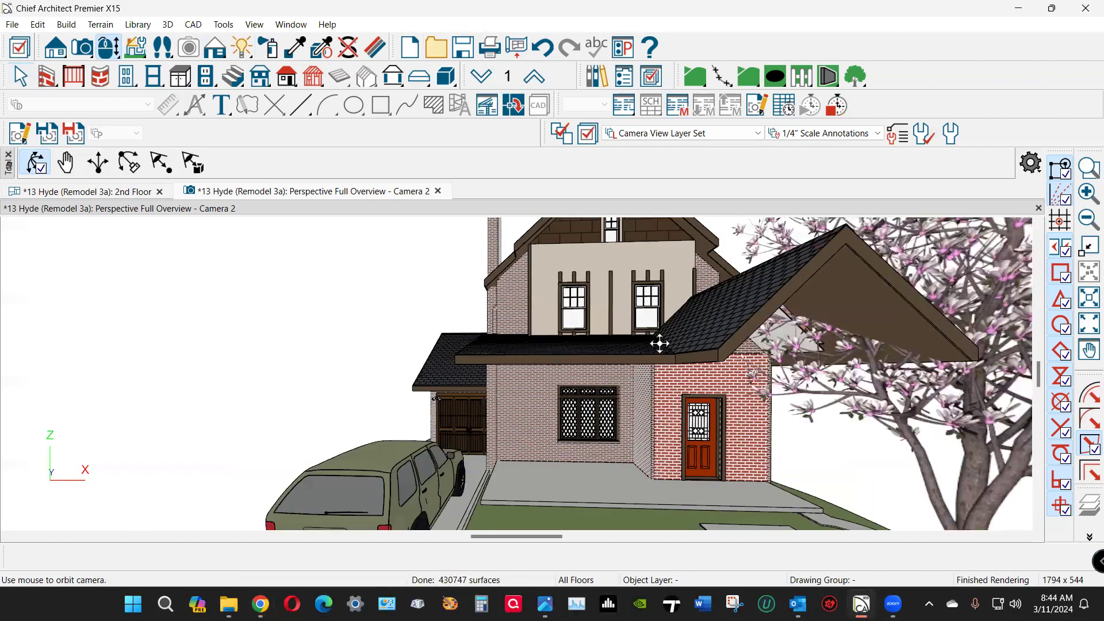
drag(660, 344, 510, 356)
scroll(603, 322, down, 5)
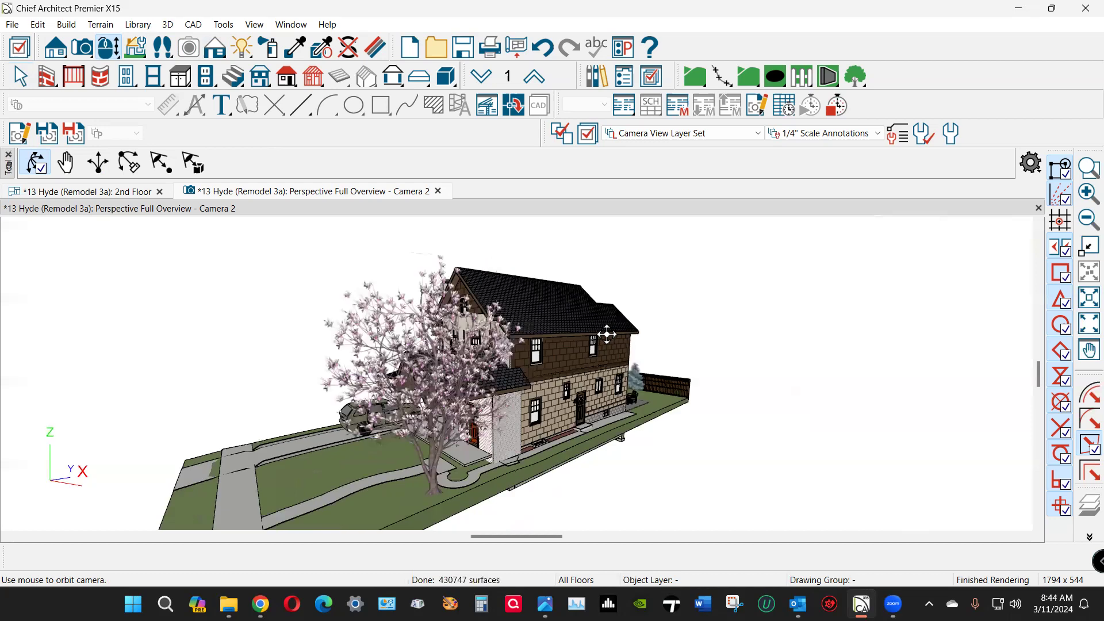
drag(590, 336, 532, 349)
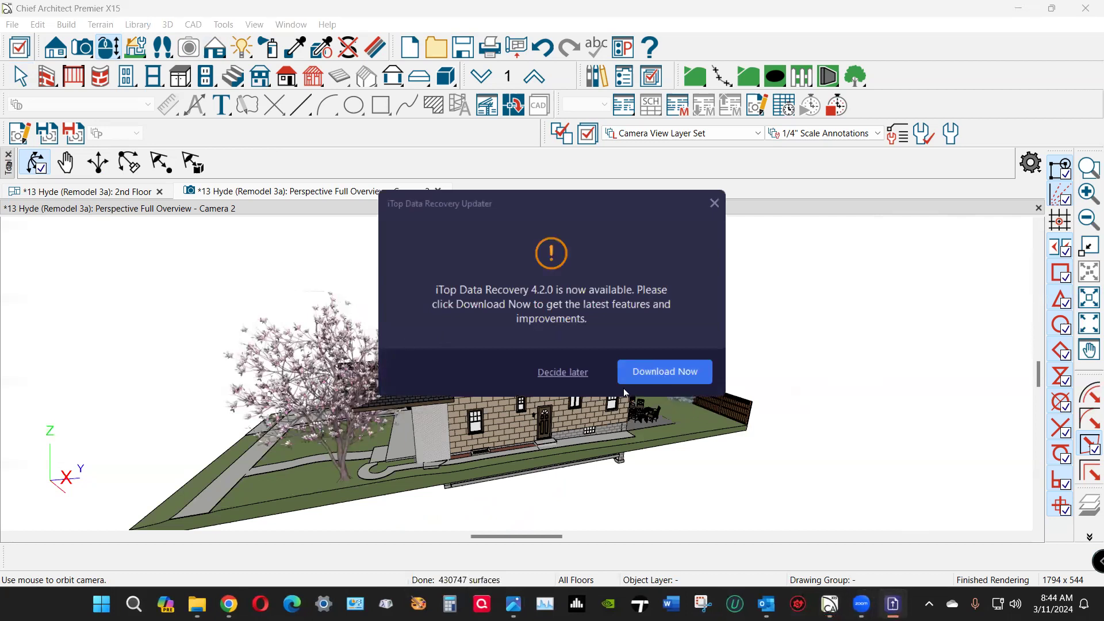
click(571, 373)
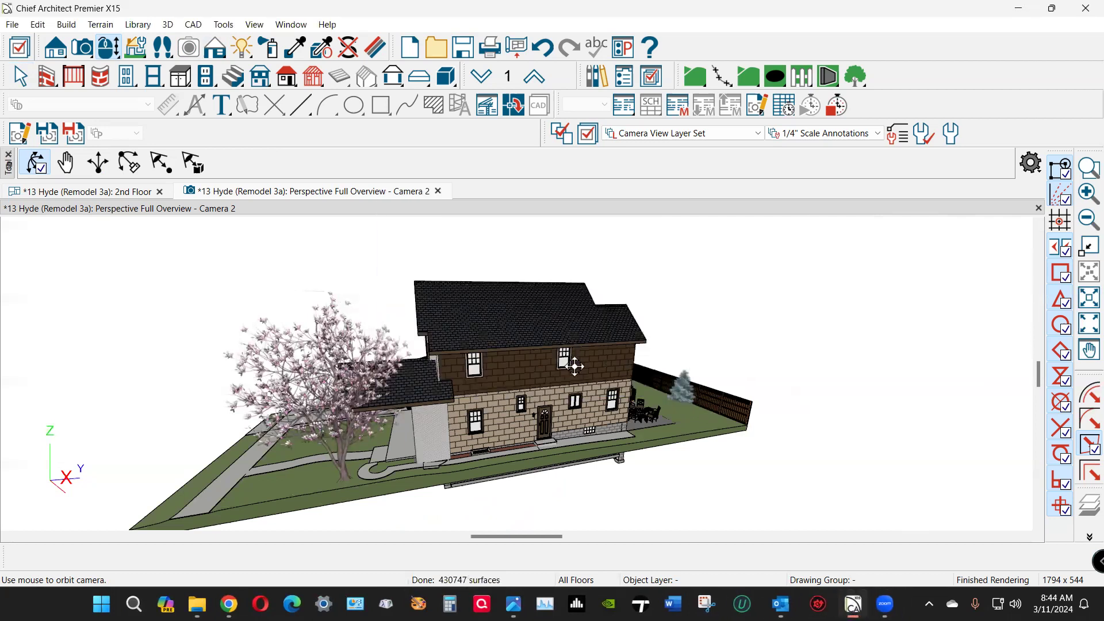
drag(99, 305, 334, 292)
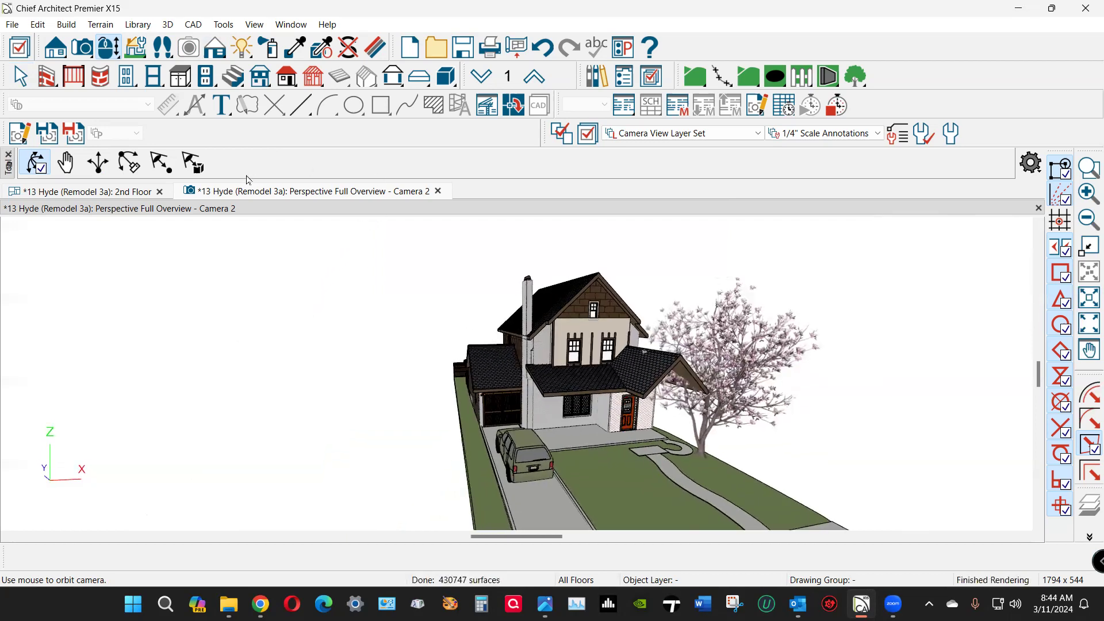
Step: Create a cross section/elevation view of the house front from the 2nd floor plan, looking toward the back
click(113, 196)
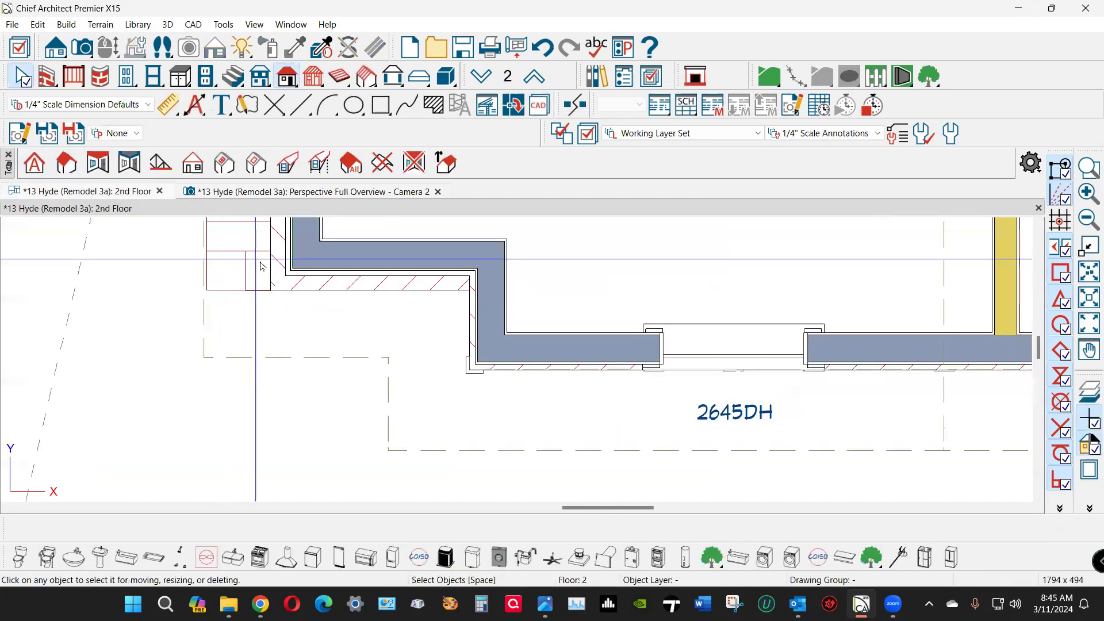
scroll(419, 335, down, 6)
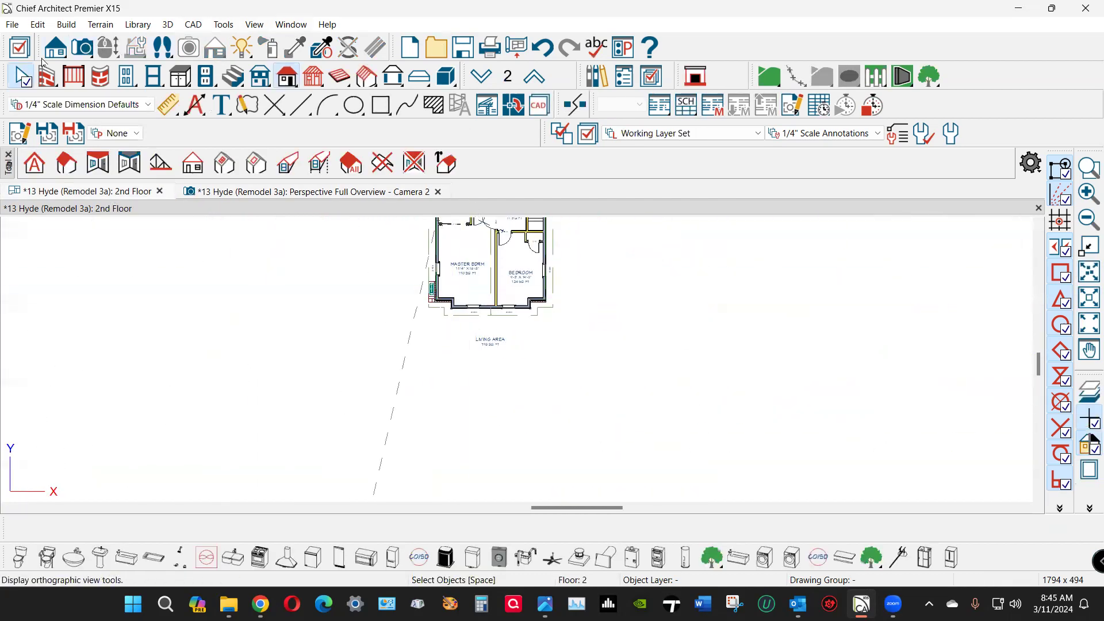
click(56, 49)
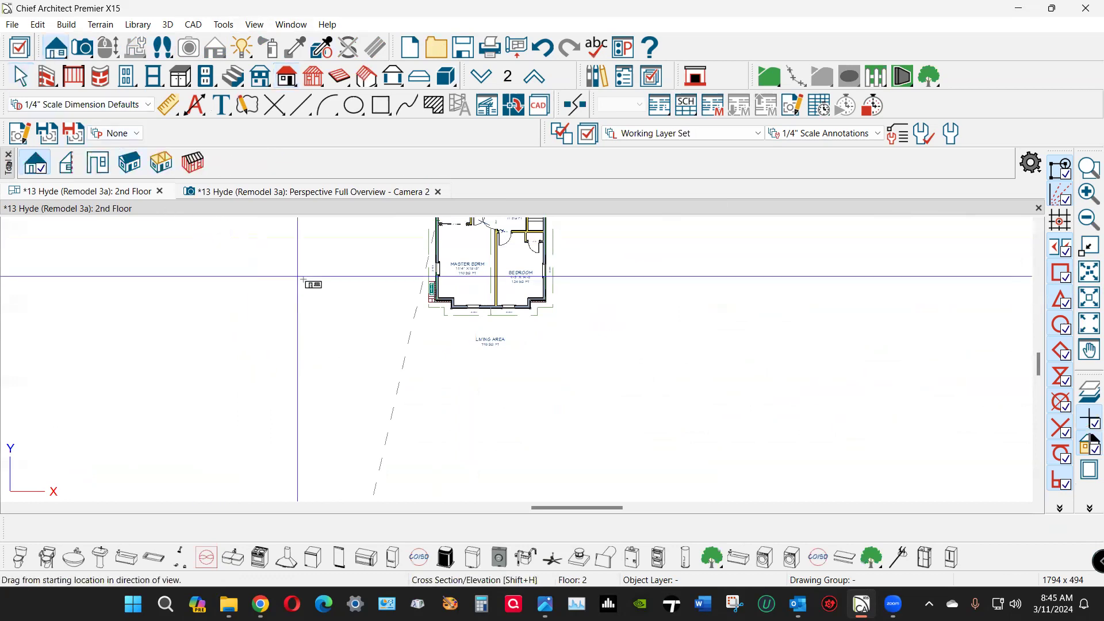
mouse_move(496, 476)
mouse_down()
mouse_move(494, 8)
mouse_move(487, 42)
mouse_up()
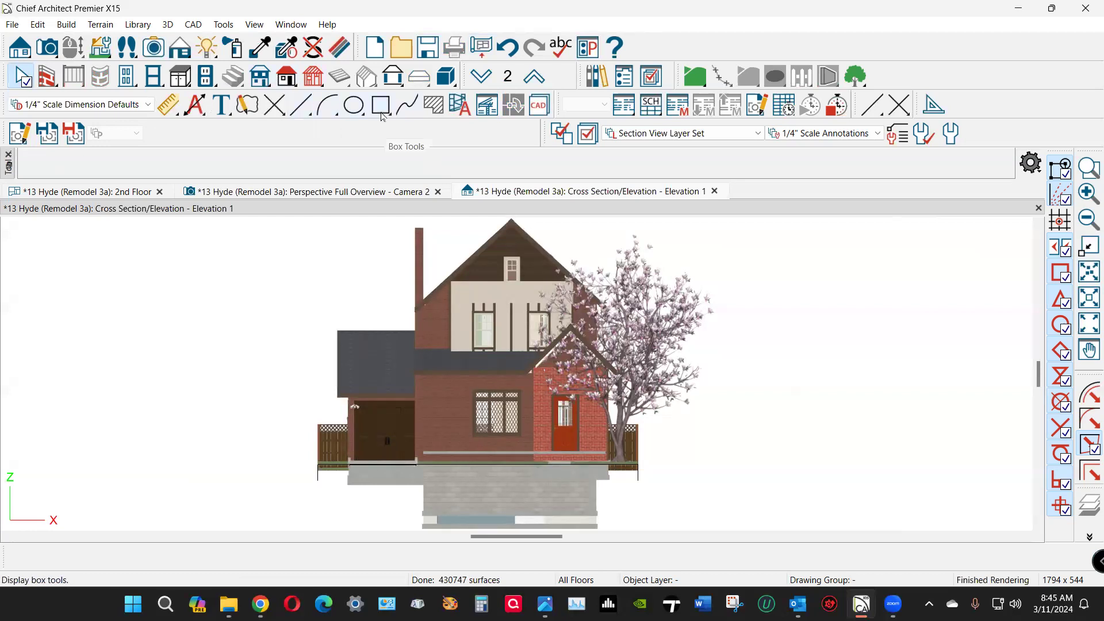
Step: Try Vector View on the front elevation, and settle on a black-and-white line drawing rendering
click(186, 54)
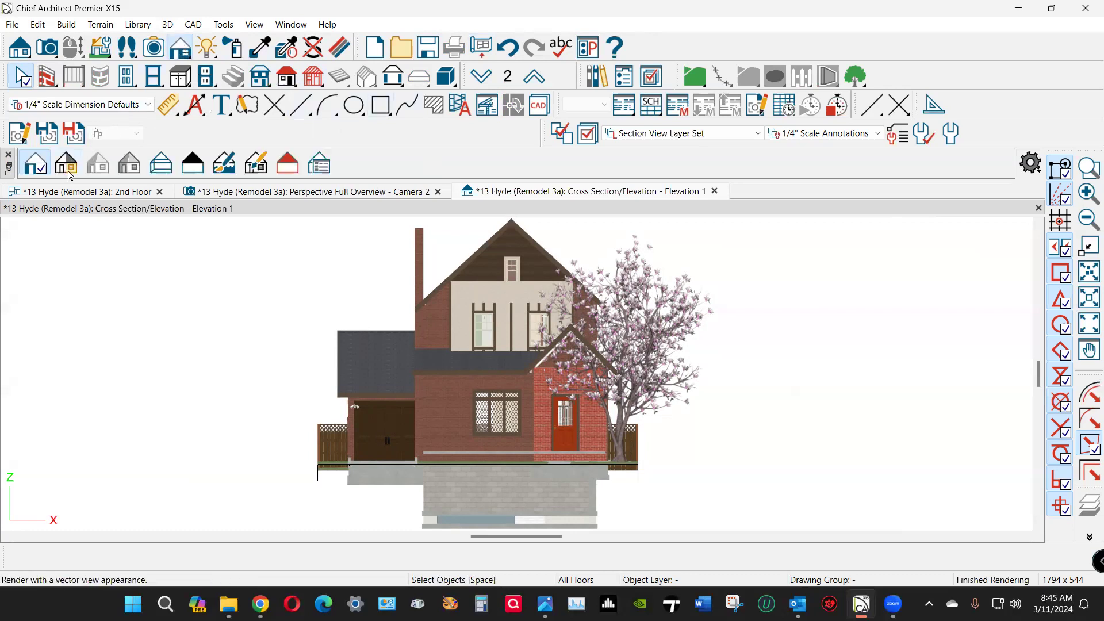
click(70, 167)
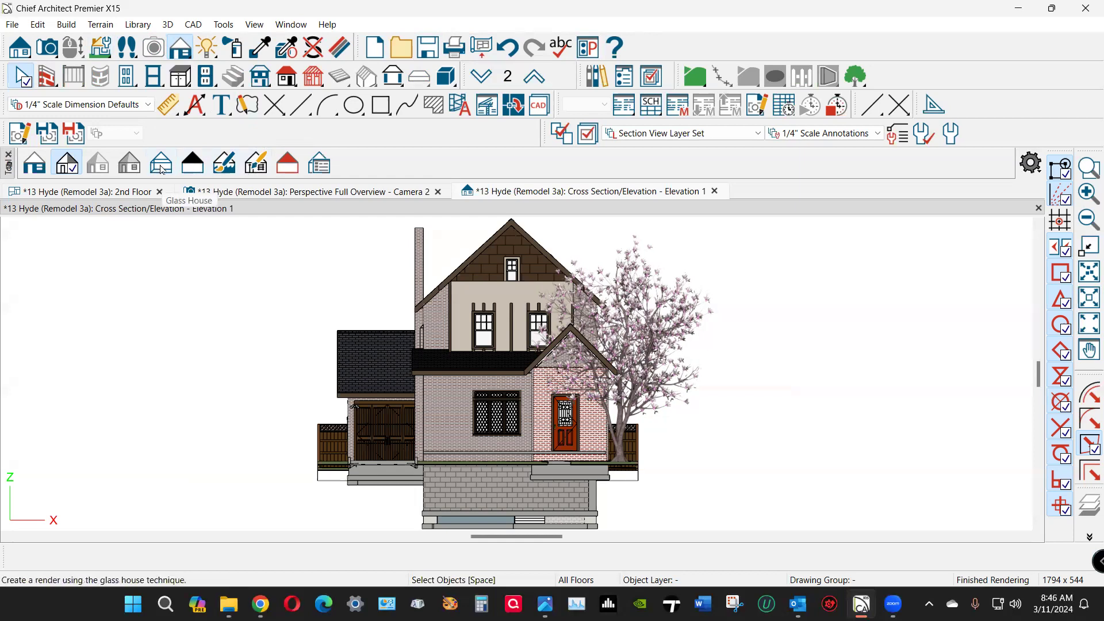
click(269, 164)
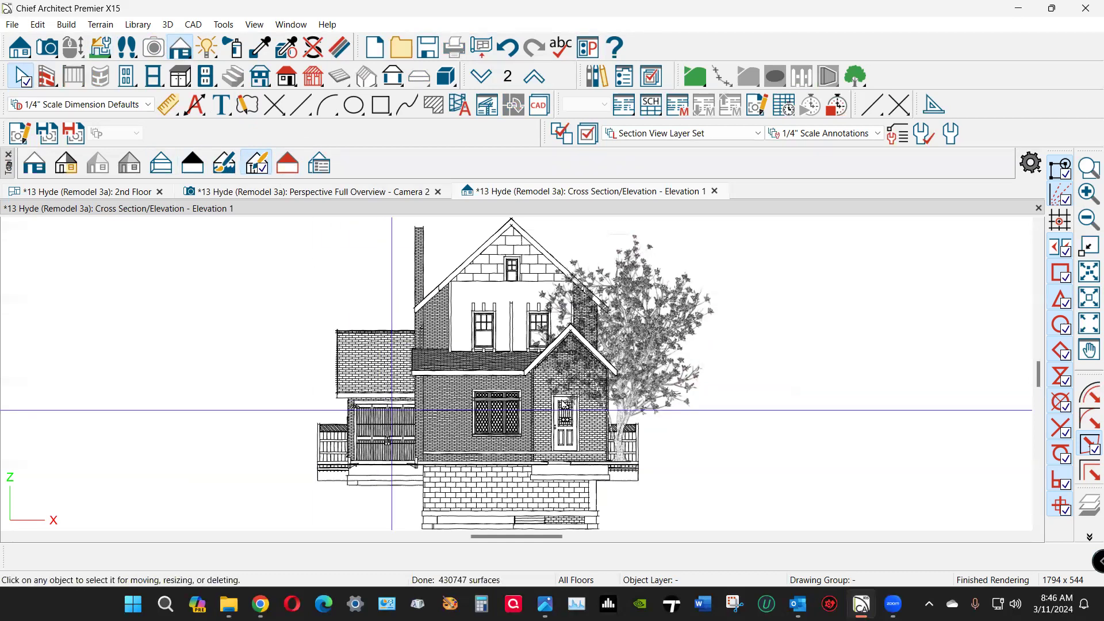
Step: Tape-measure straight down from the first-floor front roof's eave to judge how far the roof could be lowered
scroll(561, 391, up, 1)
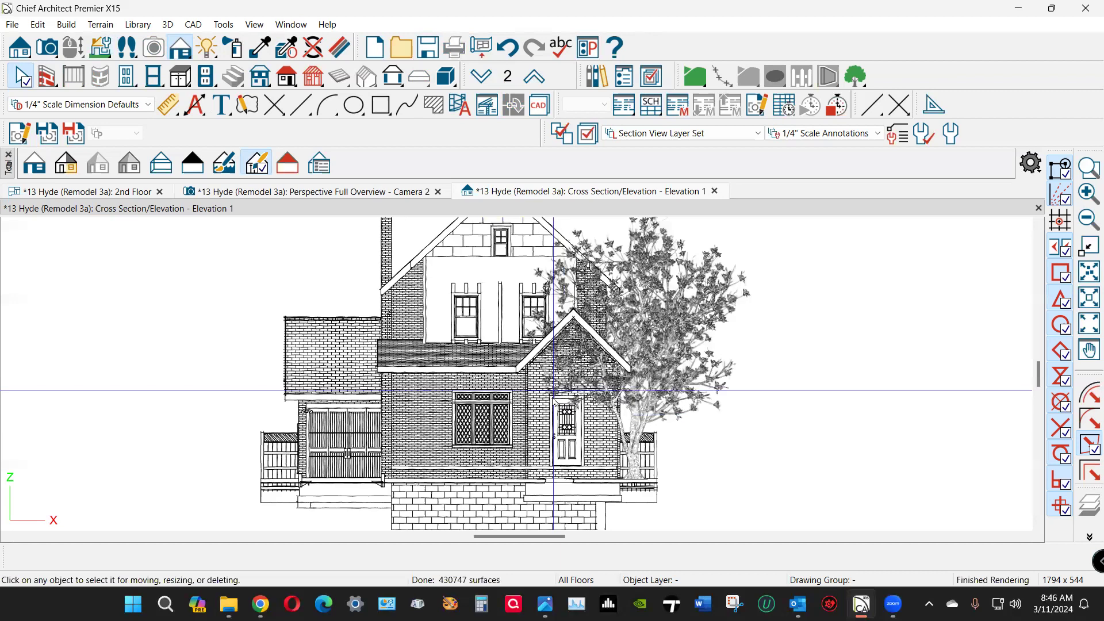
scroll(553, 390, up, 1)
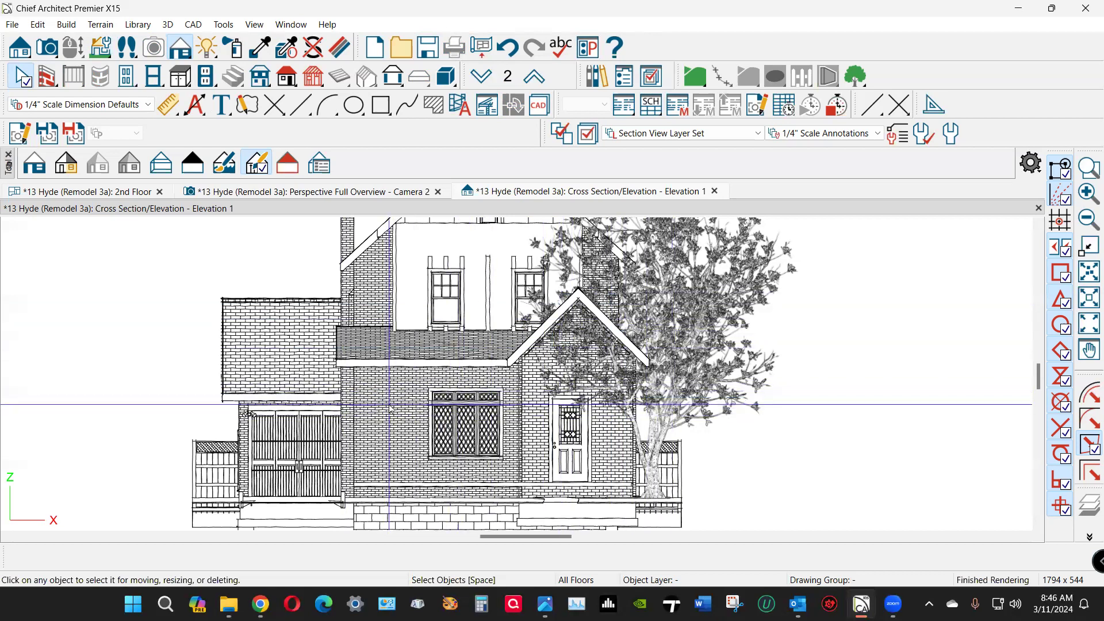
scroll(437, 366, up, 1)
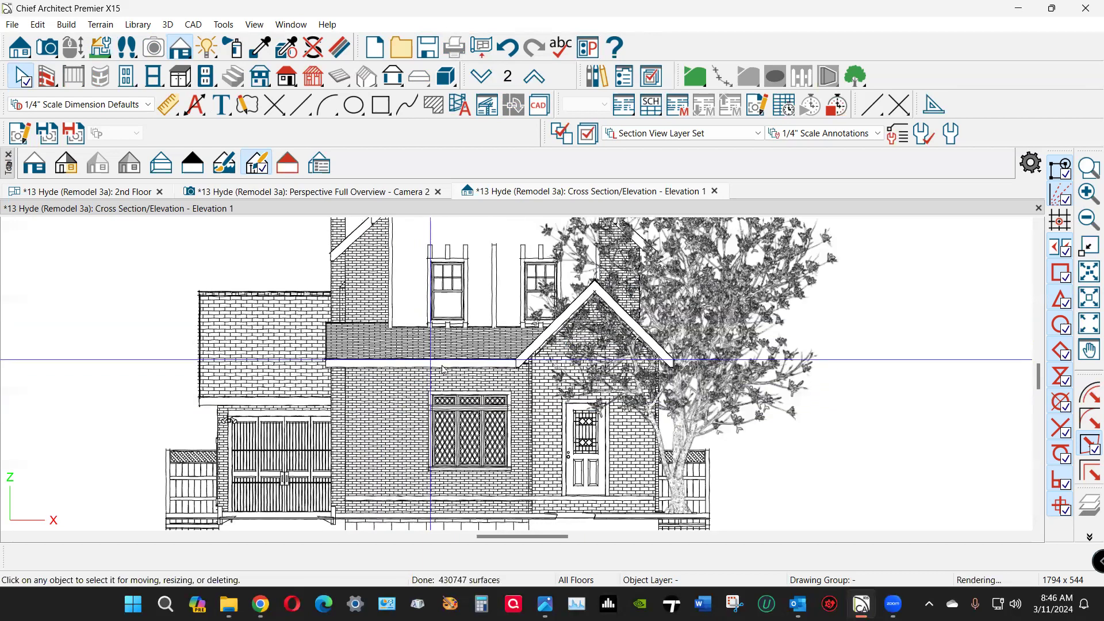
scroll(449, 377, up, 1)
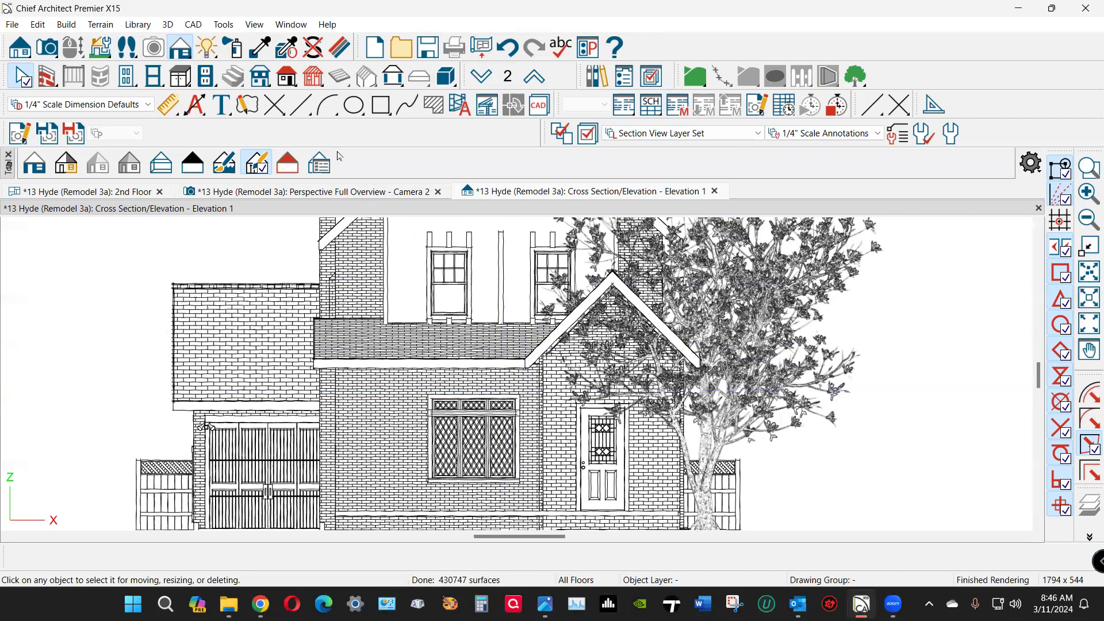
click(168, 104)
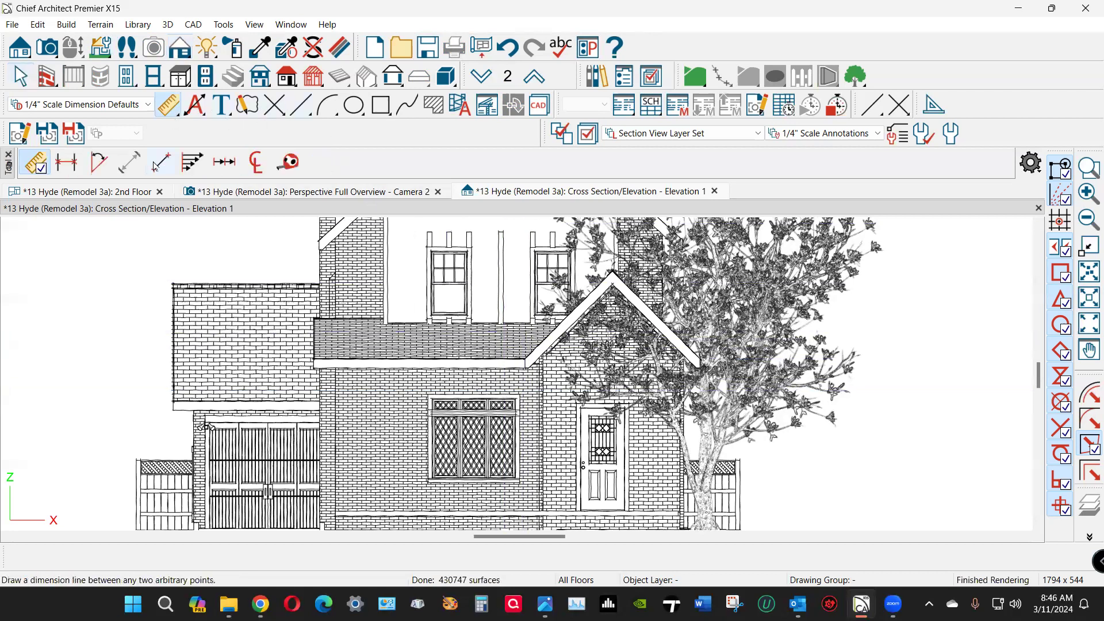
click(288, 163)
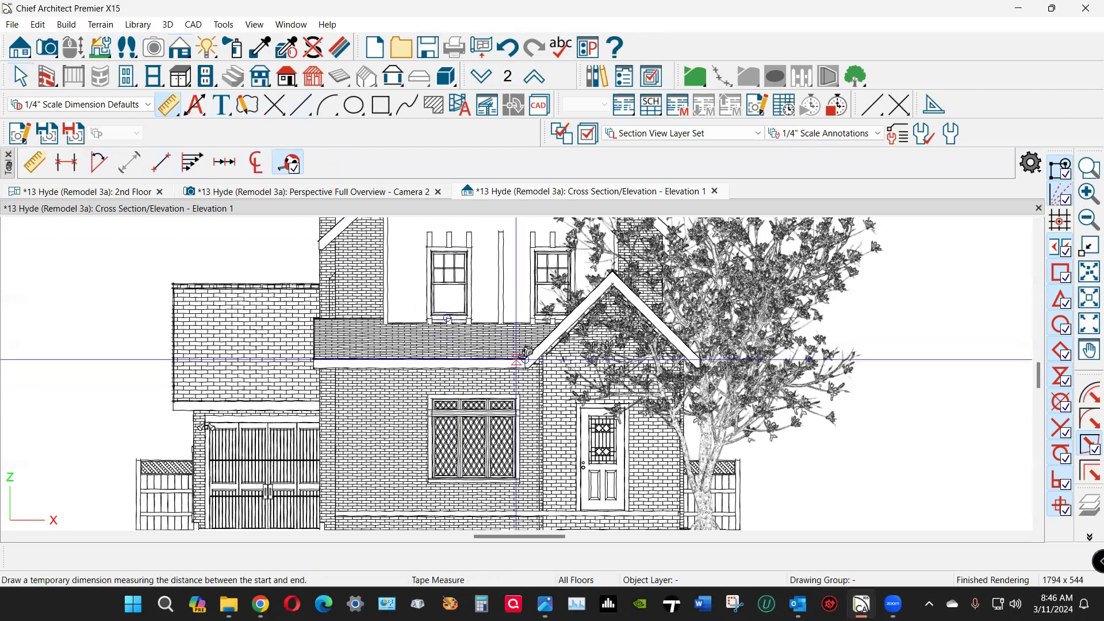
drag(520, 360, 517, 383)
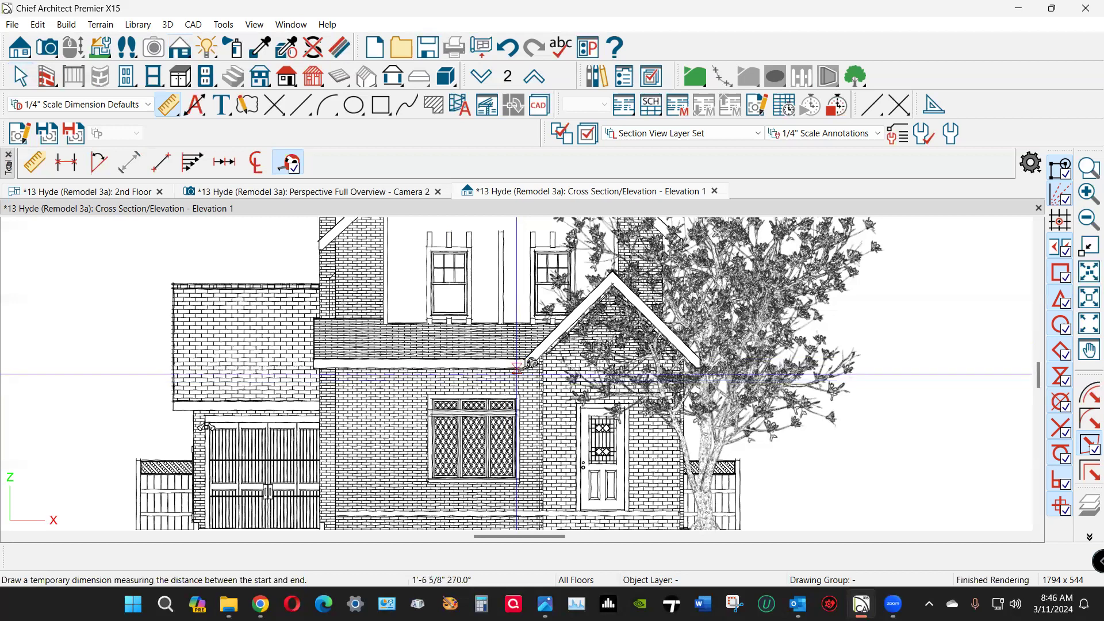
key(space)
Step: Move the first-floor front roof plane above the diamond-pane window by a Z delta of -18 inches
click(506, 348)
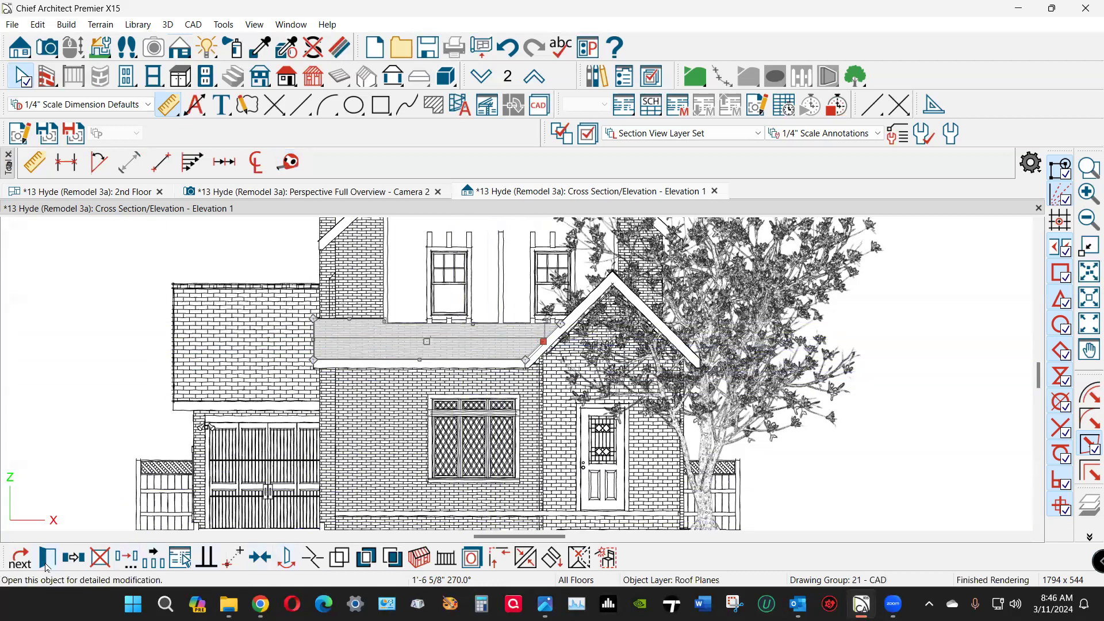
mouse_move(62, 541)
mouse_down()
mouse_move(101, 512)
mouse_move(121, 518)
mouse_up()
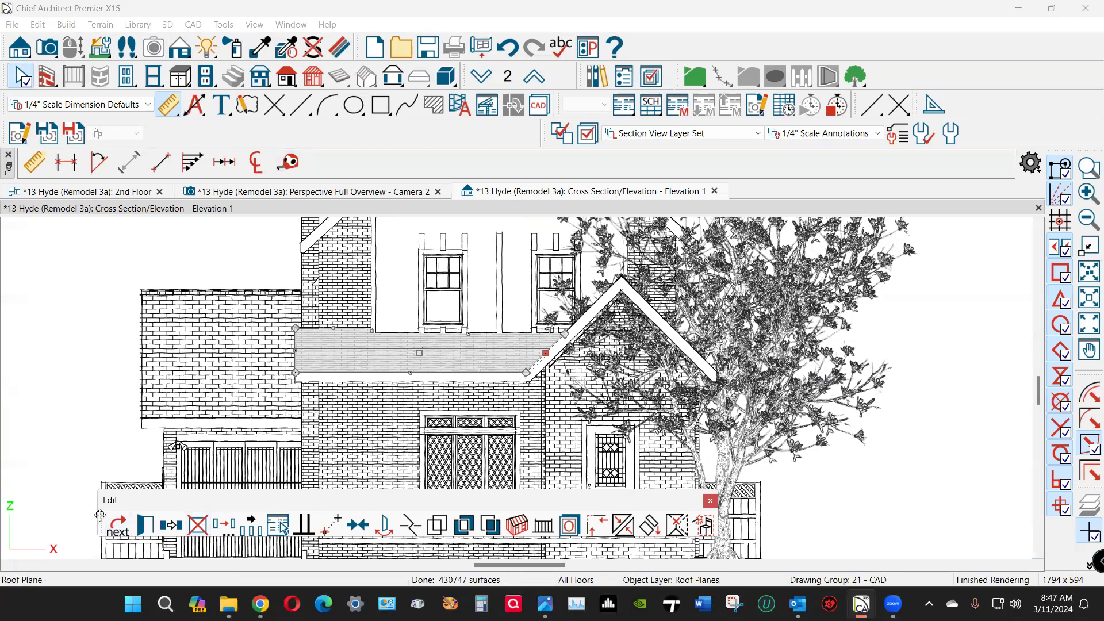
drag(100, 514, 34, 559)
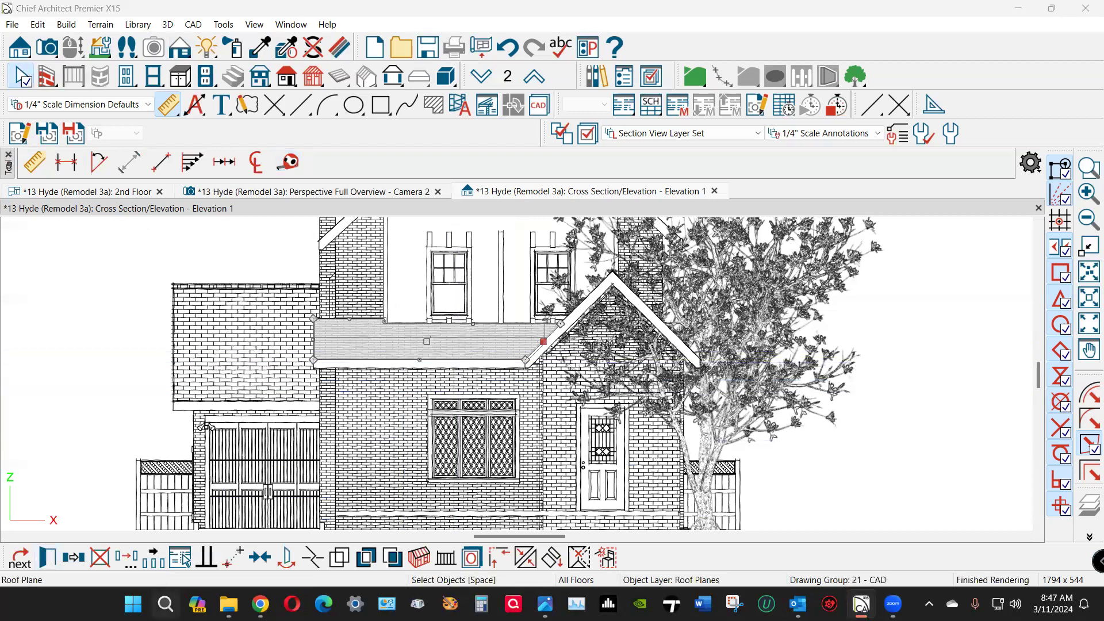
click(128, 559)
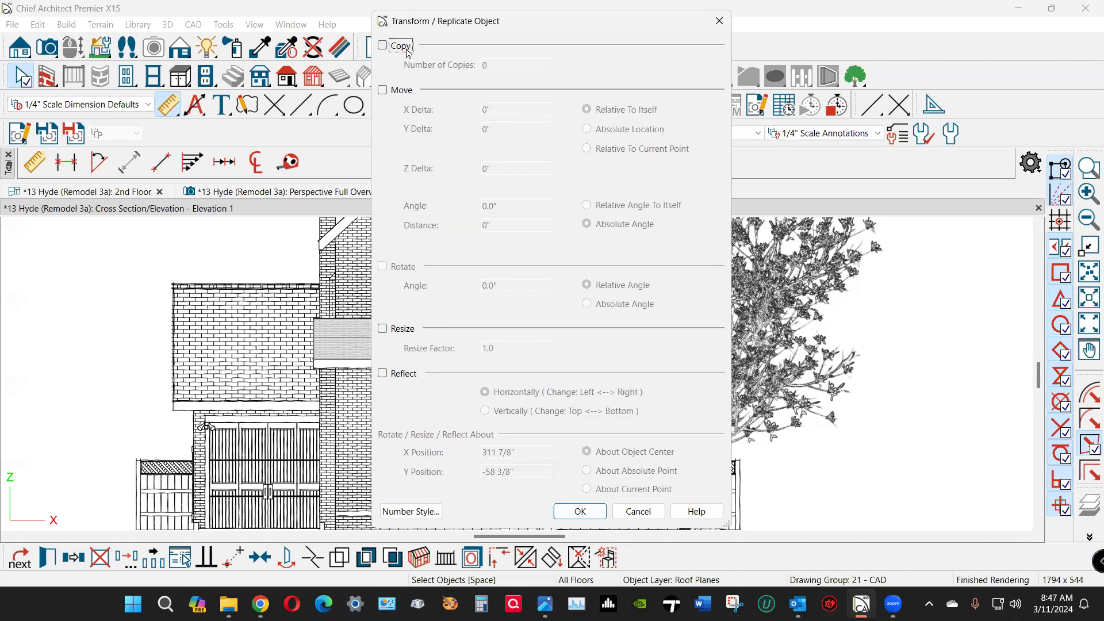
click(390, 91)
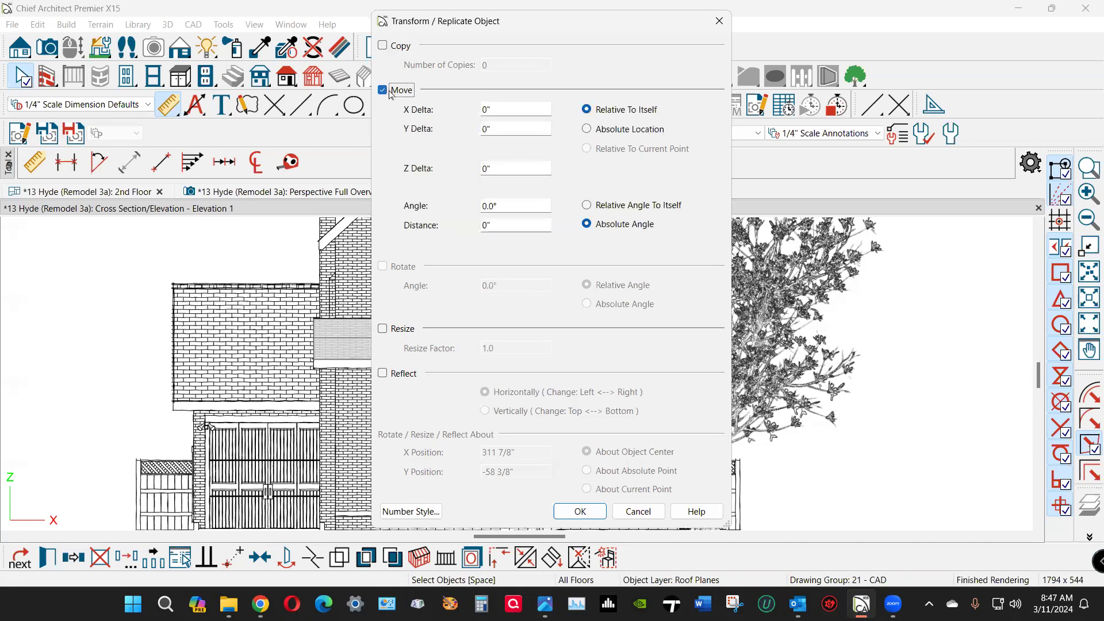
click(501, 168)
text(-18)
click(586, 511)
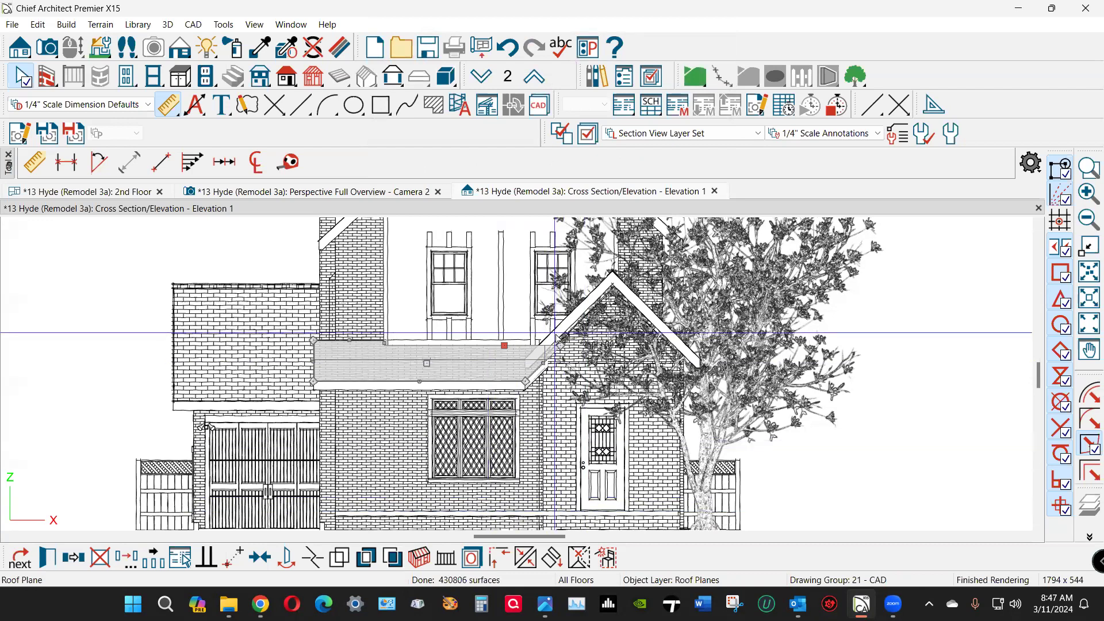
Step: Move both roof planes of the entry's front gable by a Z delta of -18 inches
key(Escape)
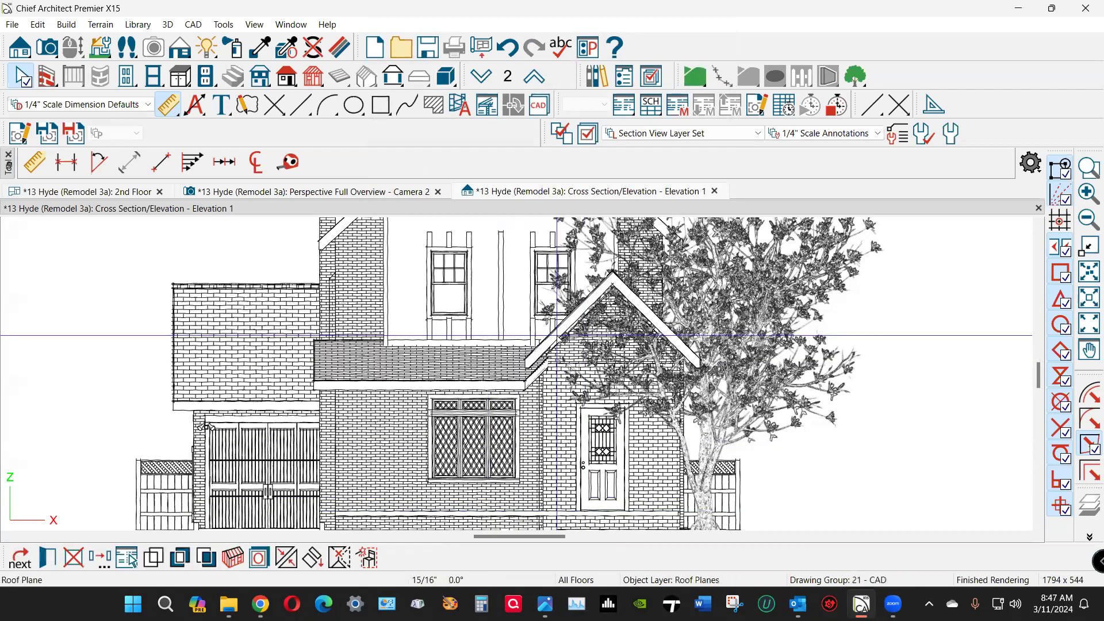
click(644, 306)
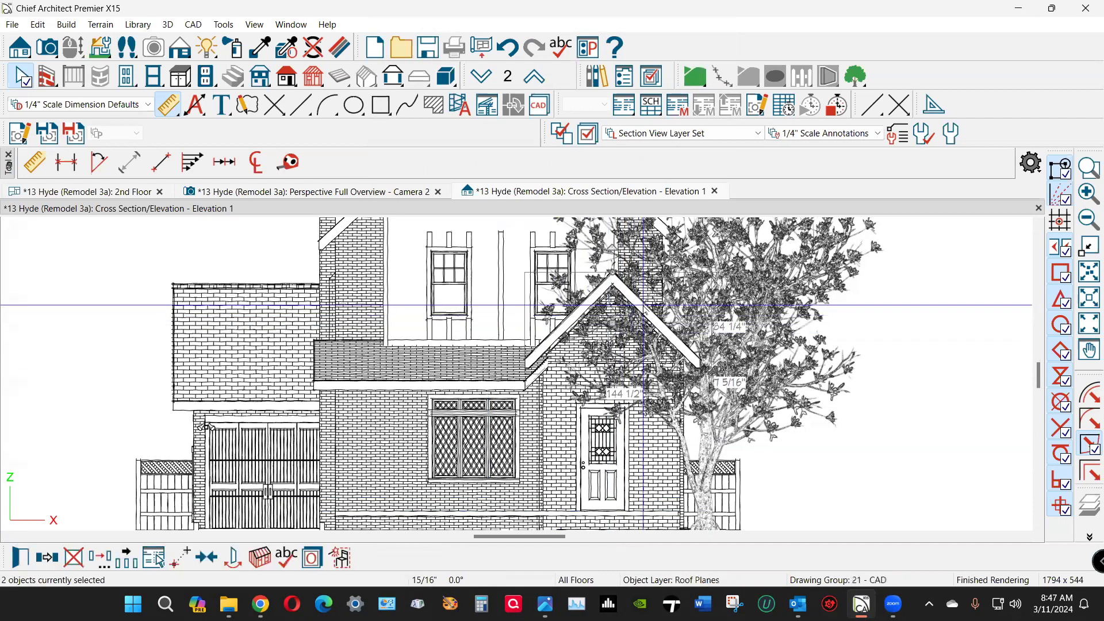
click(100, 557)
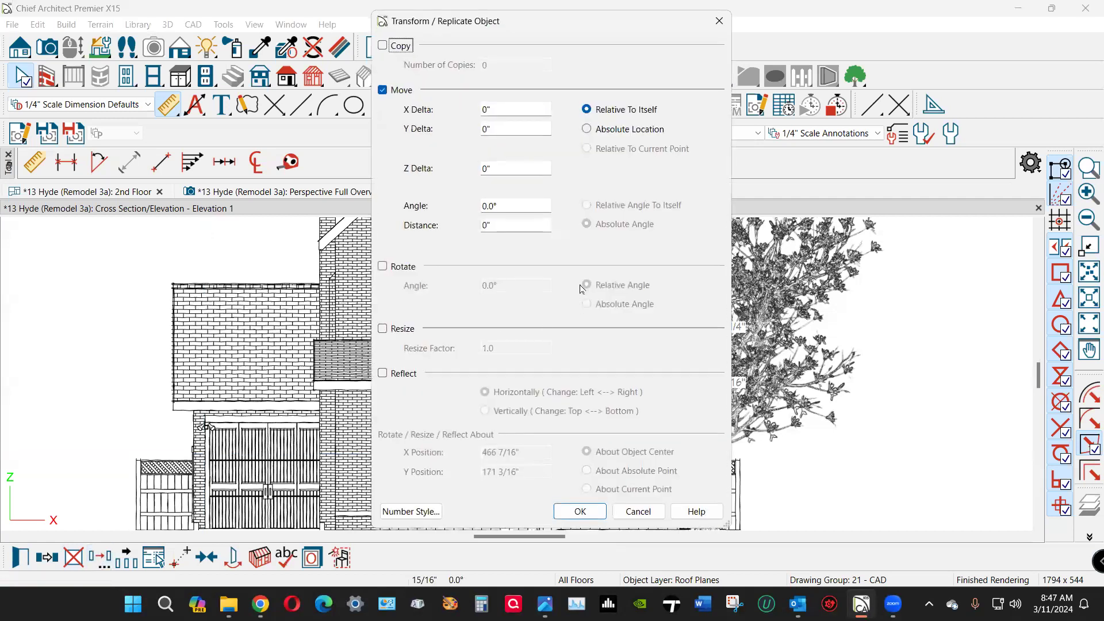
click(496, 167)
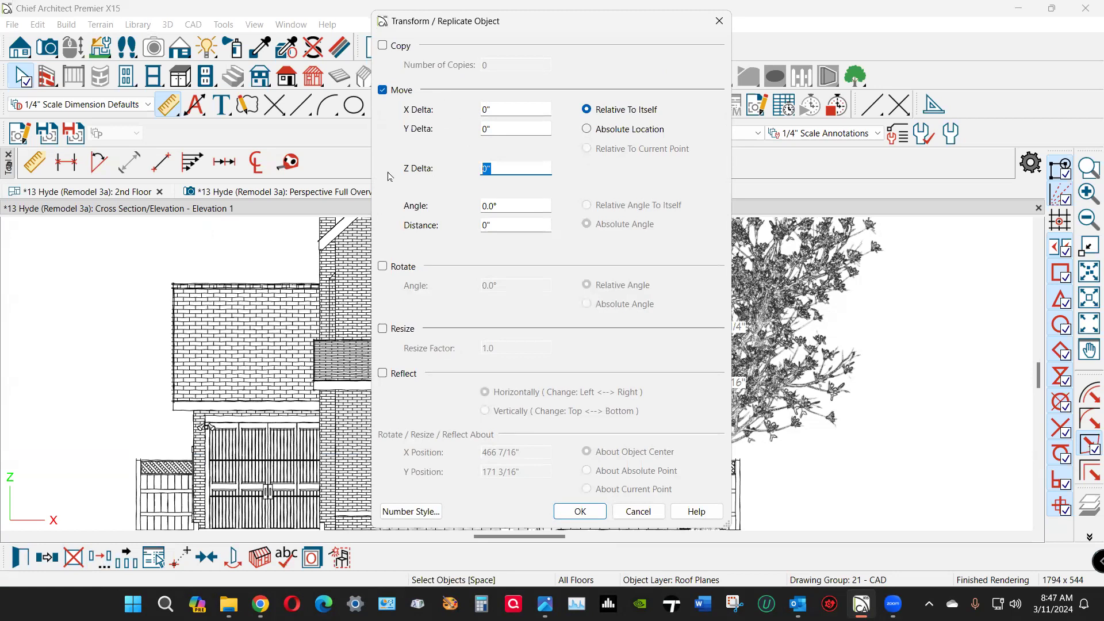
text(-18)
click(580, 511)
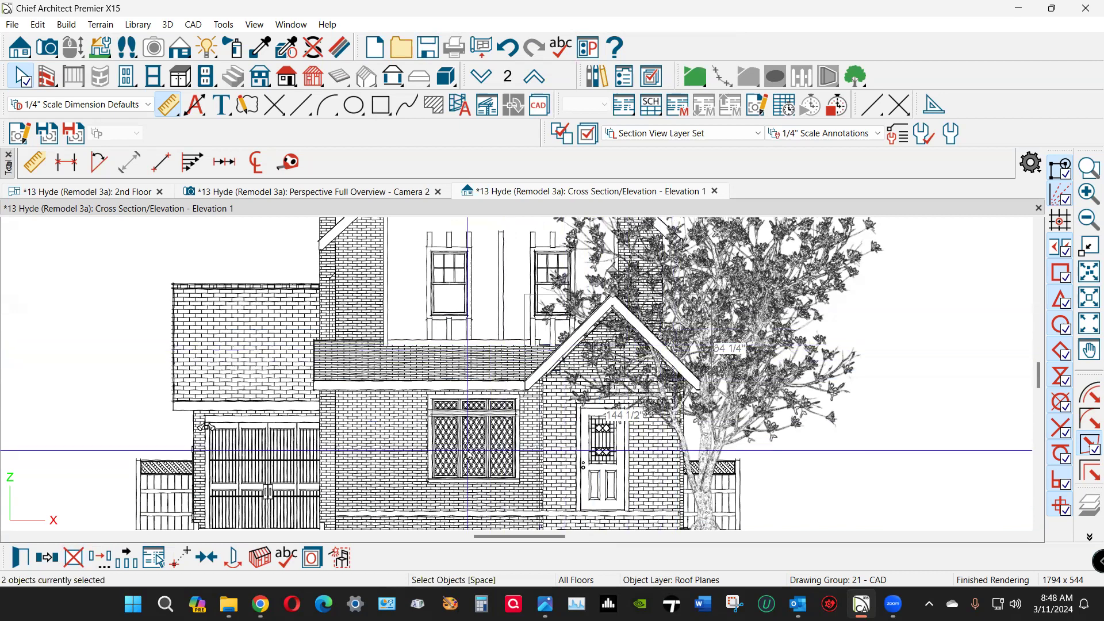
Step: Check the finished ceiling height in the default settings for the 1st Floor level, and close the settings
click(42, 26)
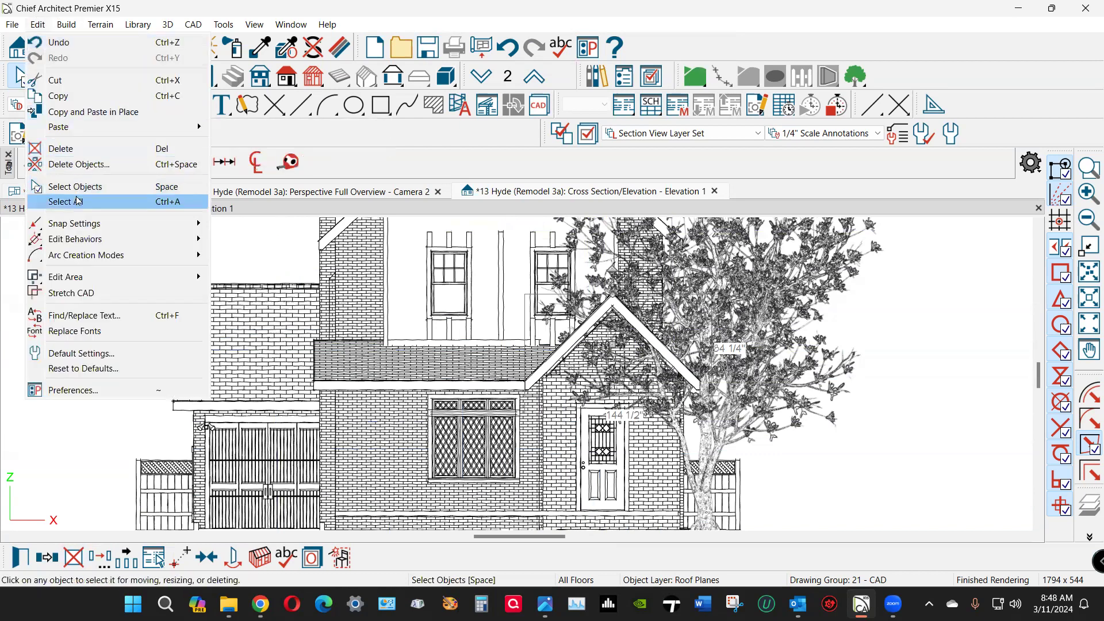
mouse_move(103, 239)
mouse_move(161, 232)
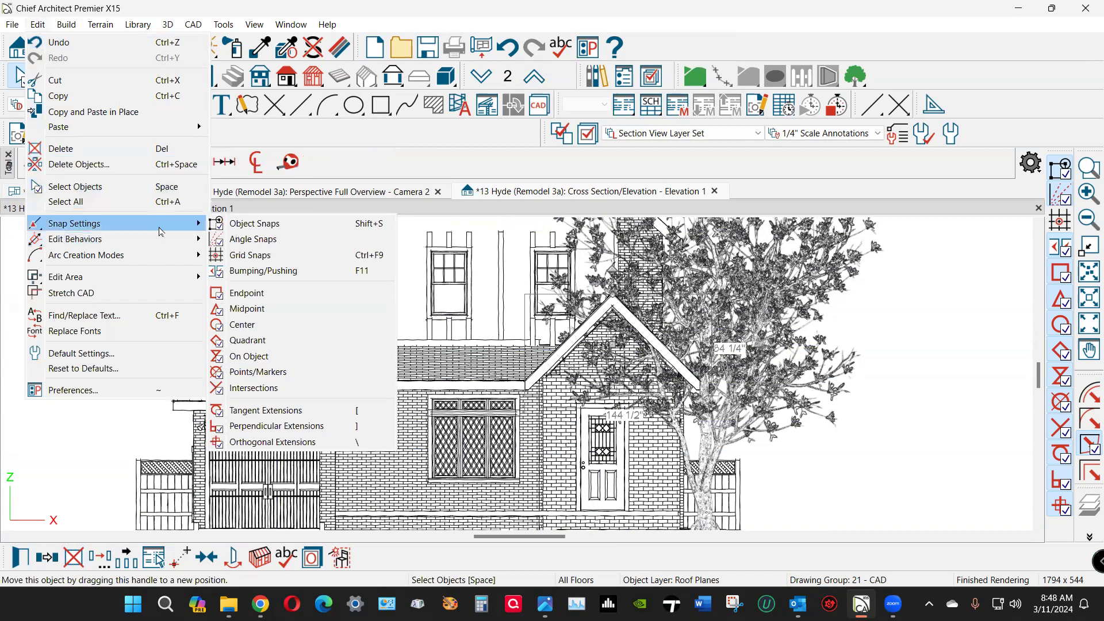
click(184, 357)
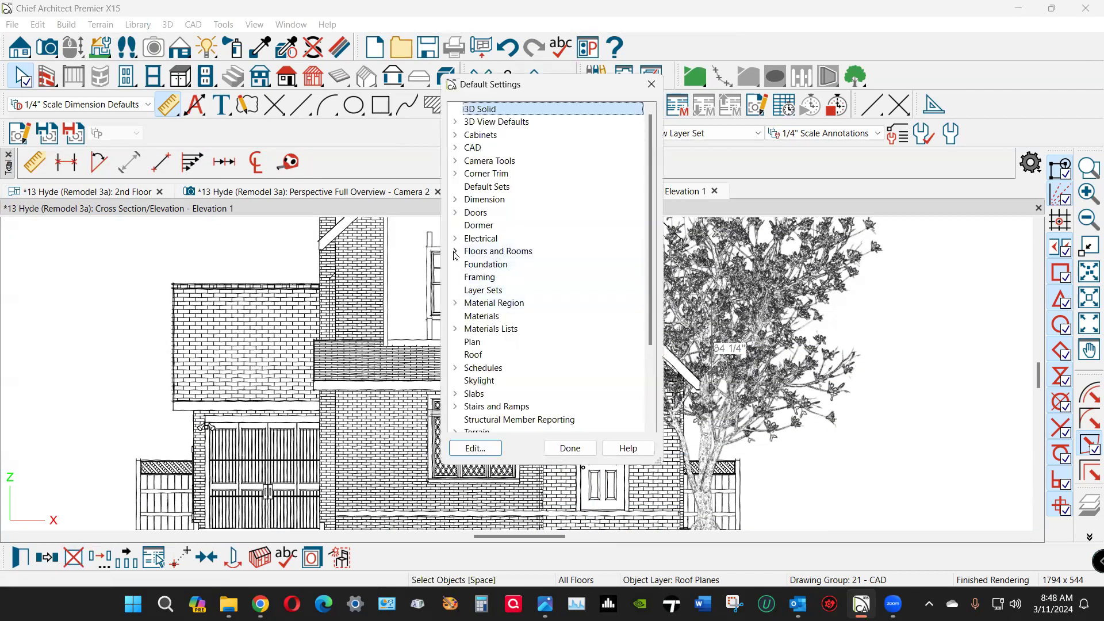
click(455, 252)
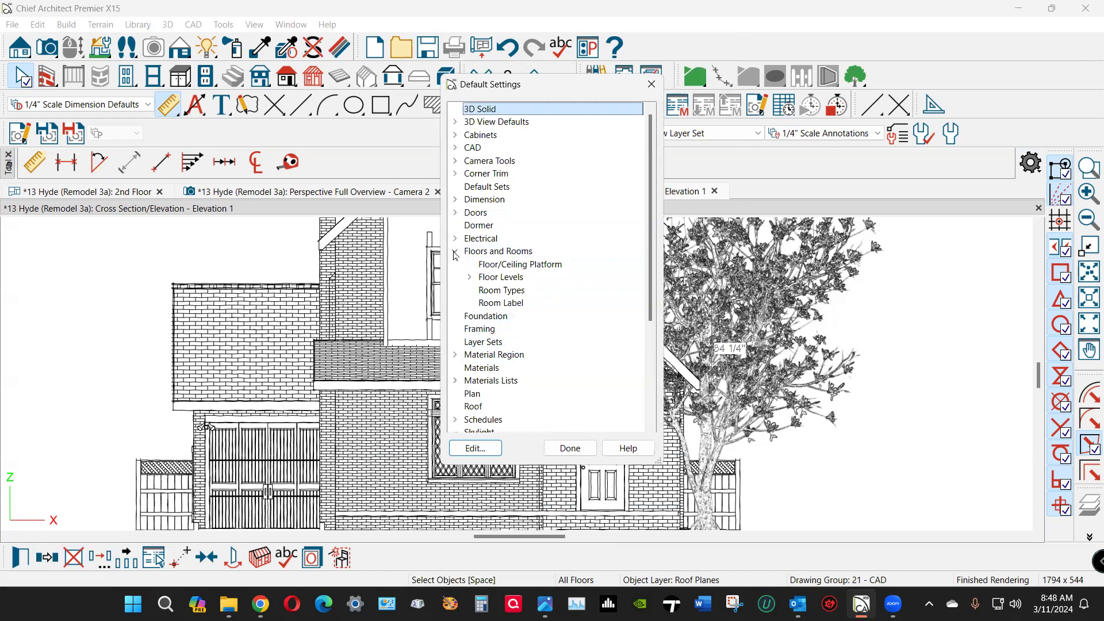
click(469, 278)
click(516, 307)
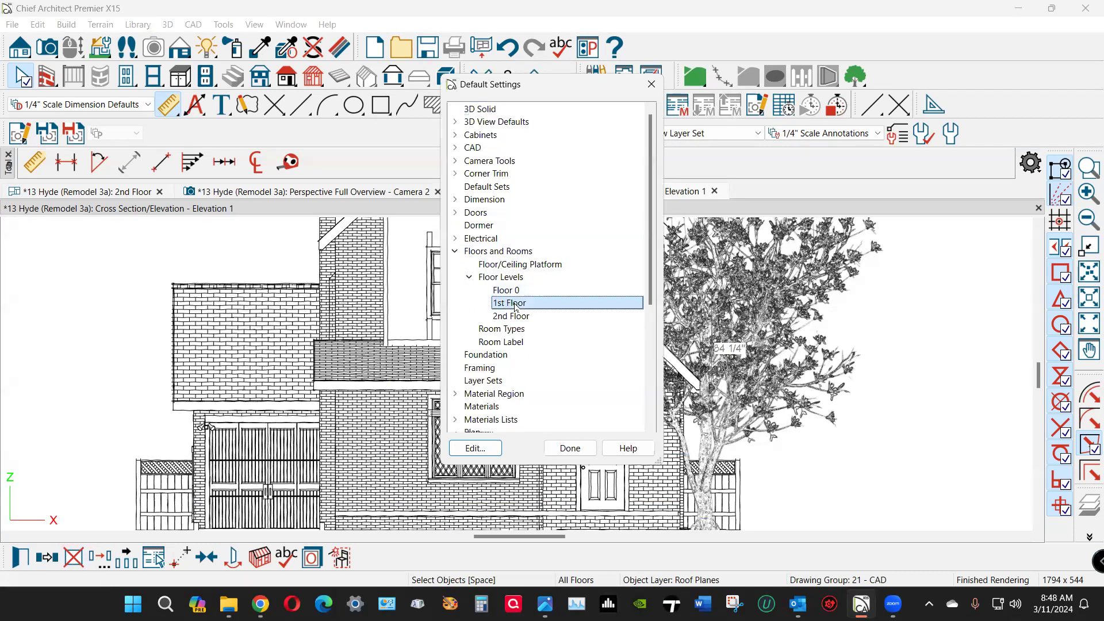
click(485, 458)
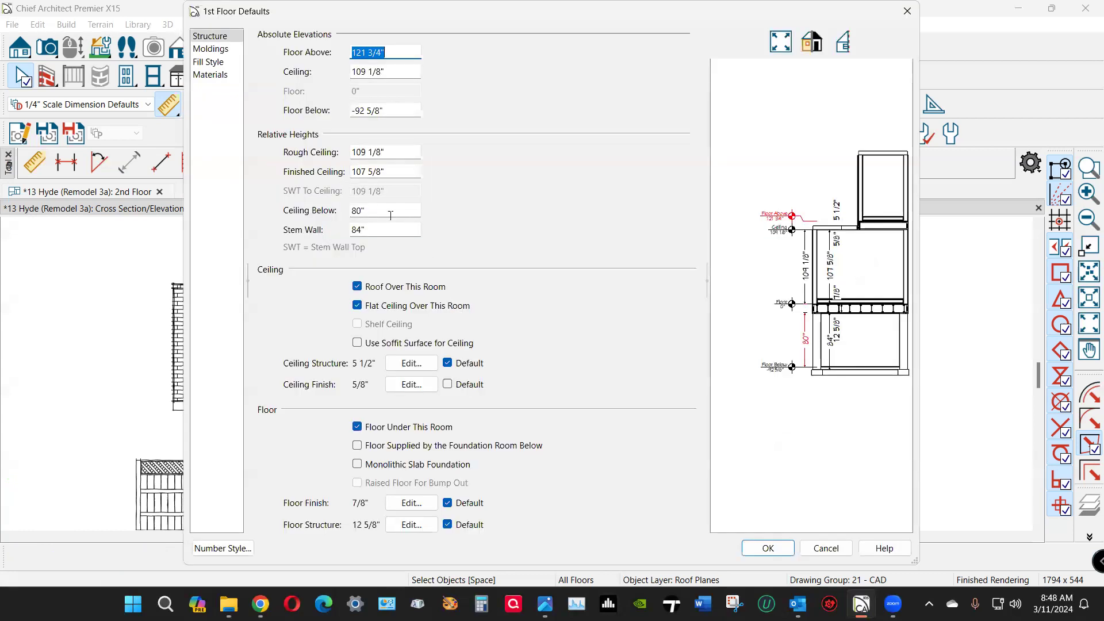
click(394, 171)
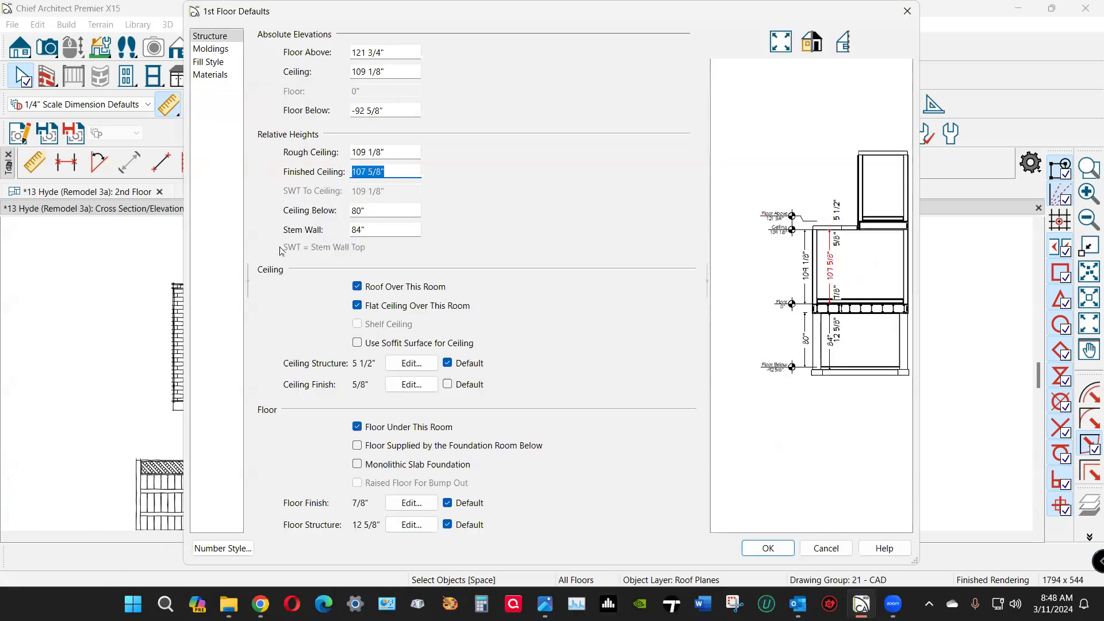
click(408, 171)
click(383, 173)
click(770, 549)
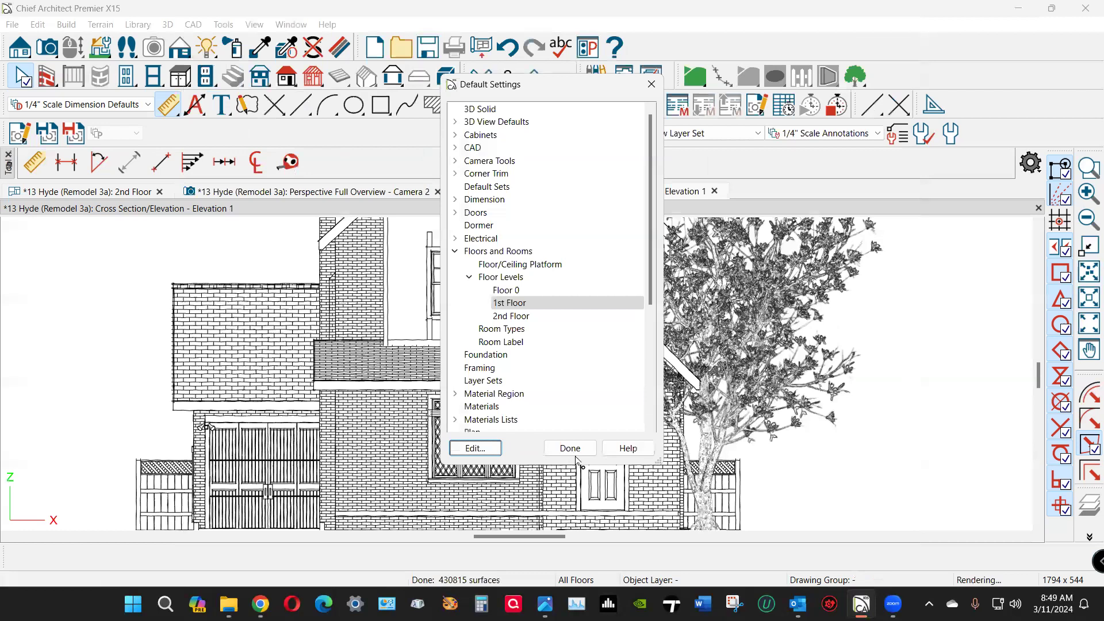
click(570, 448)
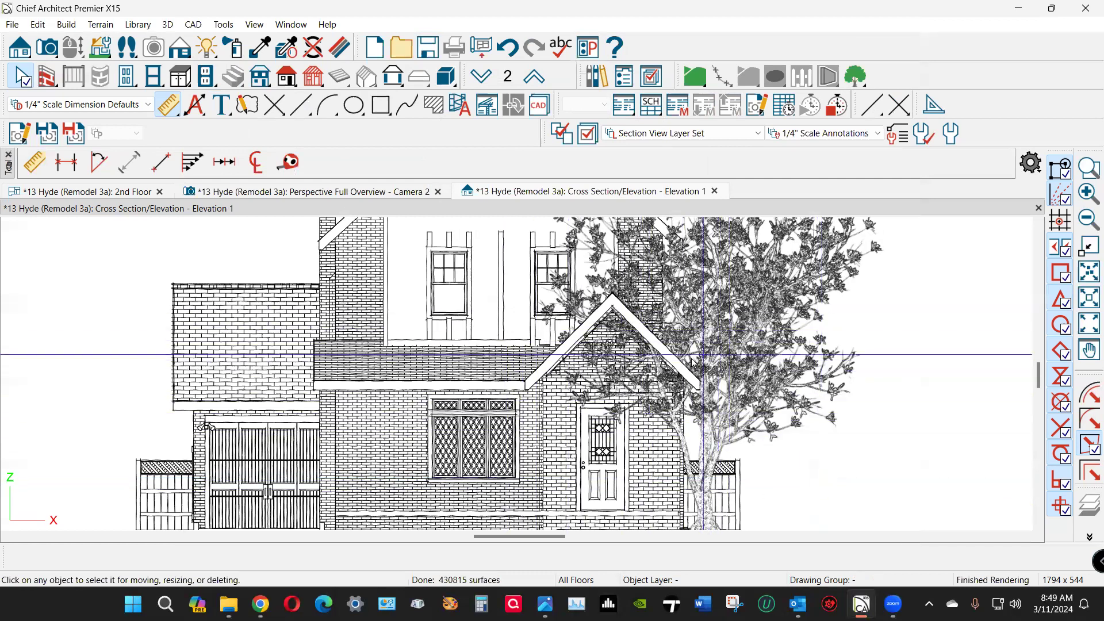
Step: Examine the lowered front roofs in the elevation, and switch to the browser to review the forum post's three roofing questions
scroll(583, 349, down, 1)
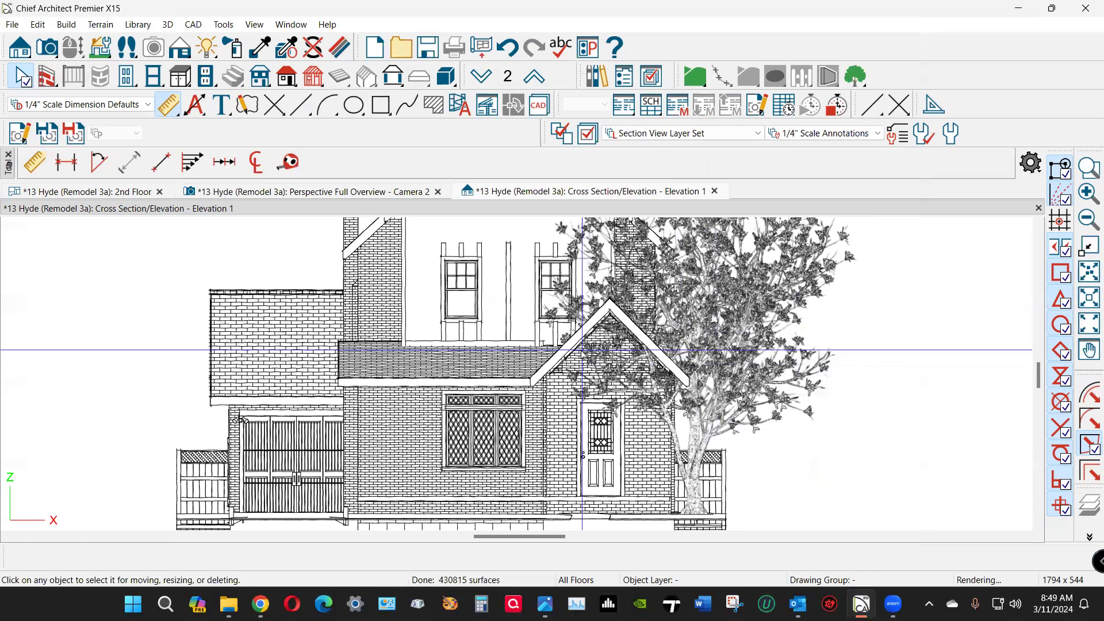
scroll(582, 355, up, 2)
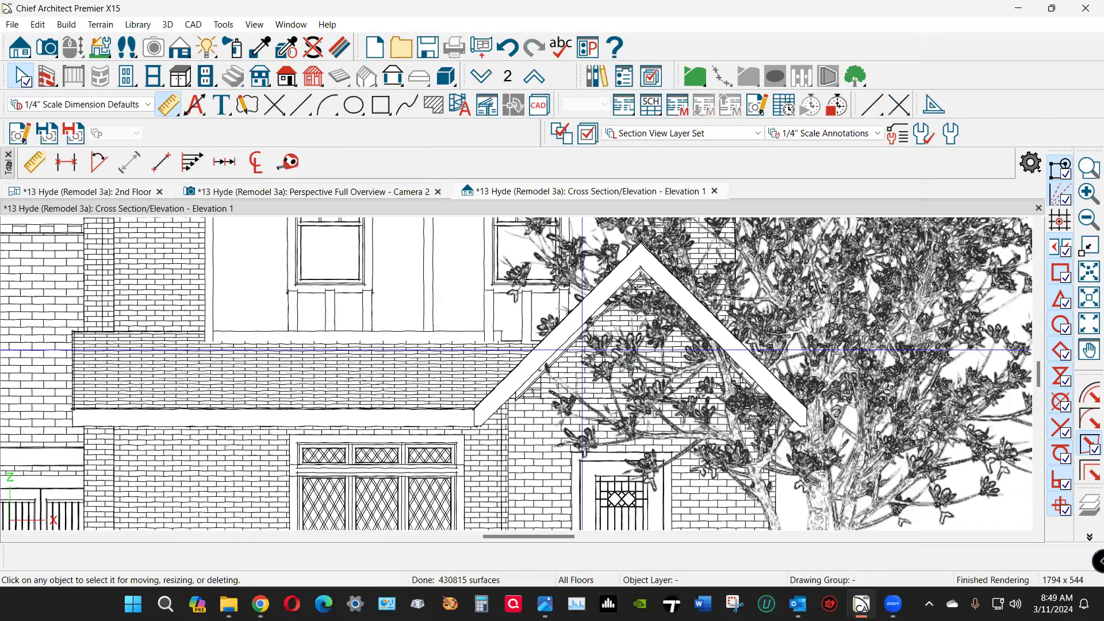
scroll(582, 355, down, 2)
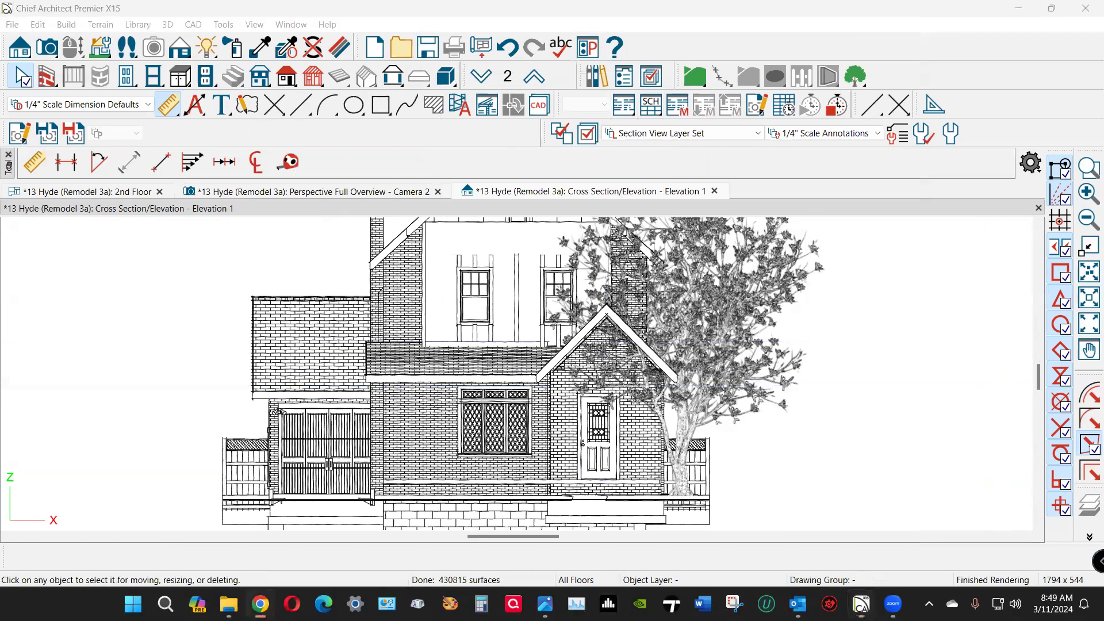
key(alt+Tab)
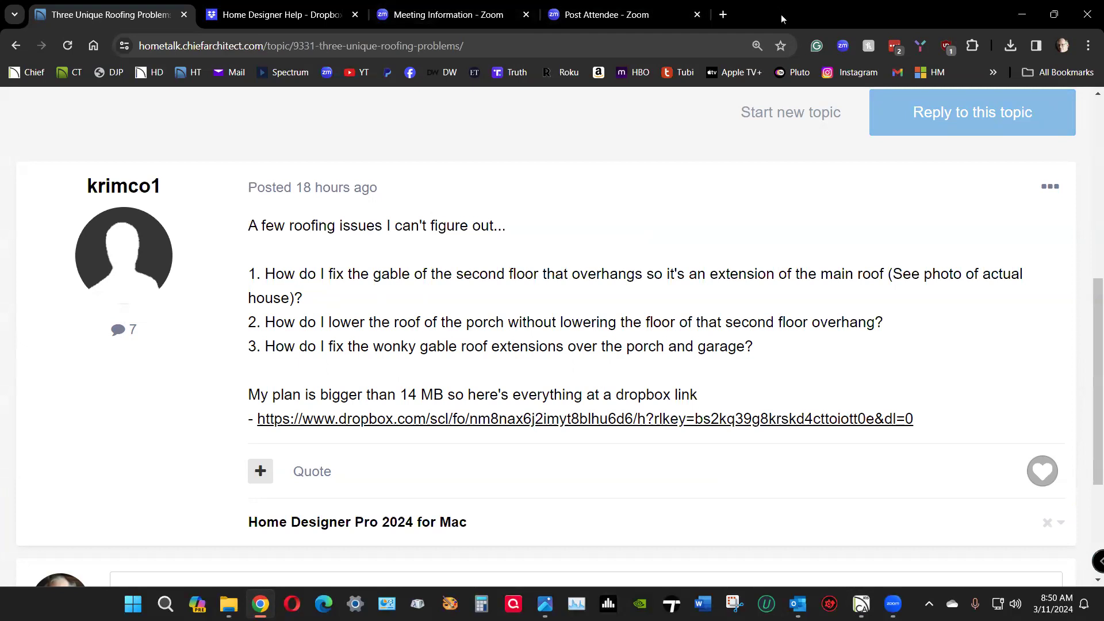
Step: Switch to the house photo IMG_0978.heic, examine the second-floor overhang and the entry gable, and put the photo away
key(alt+Tab)
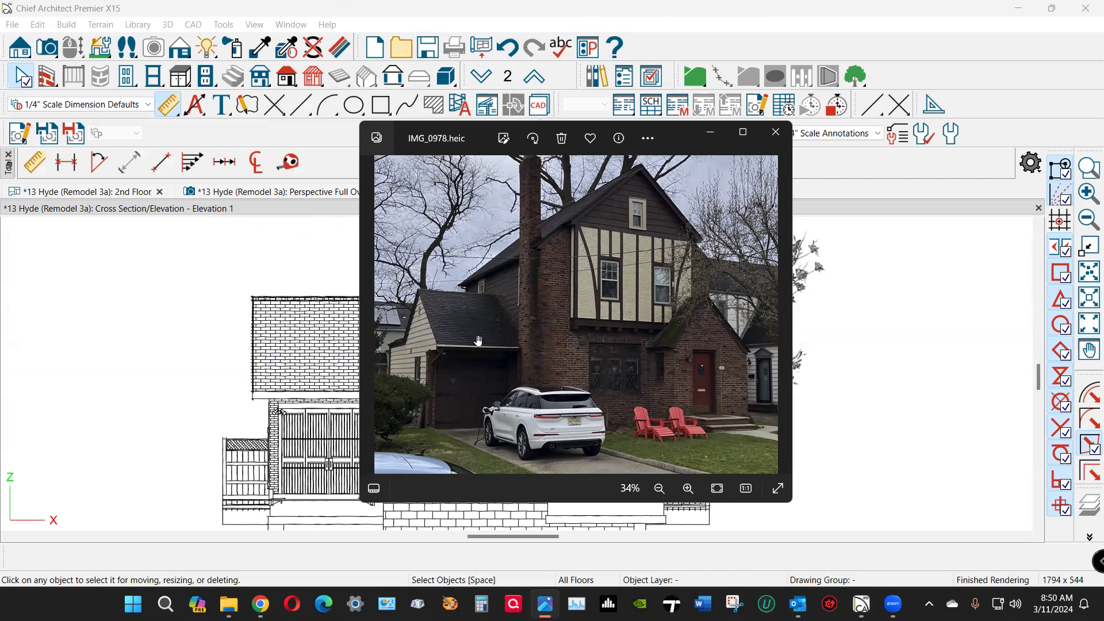
scroll(712, 325, up, 3)
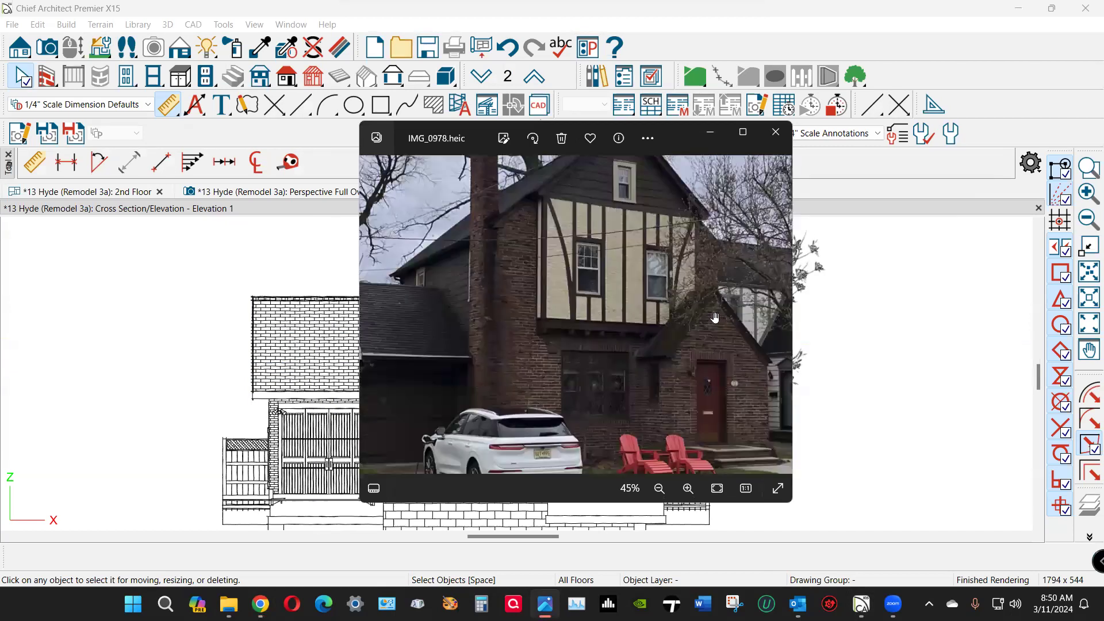
scroll(715, 321, up, 2)
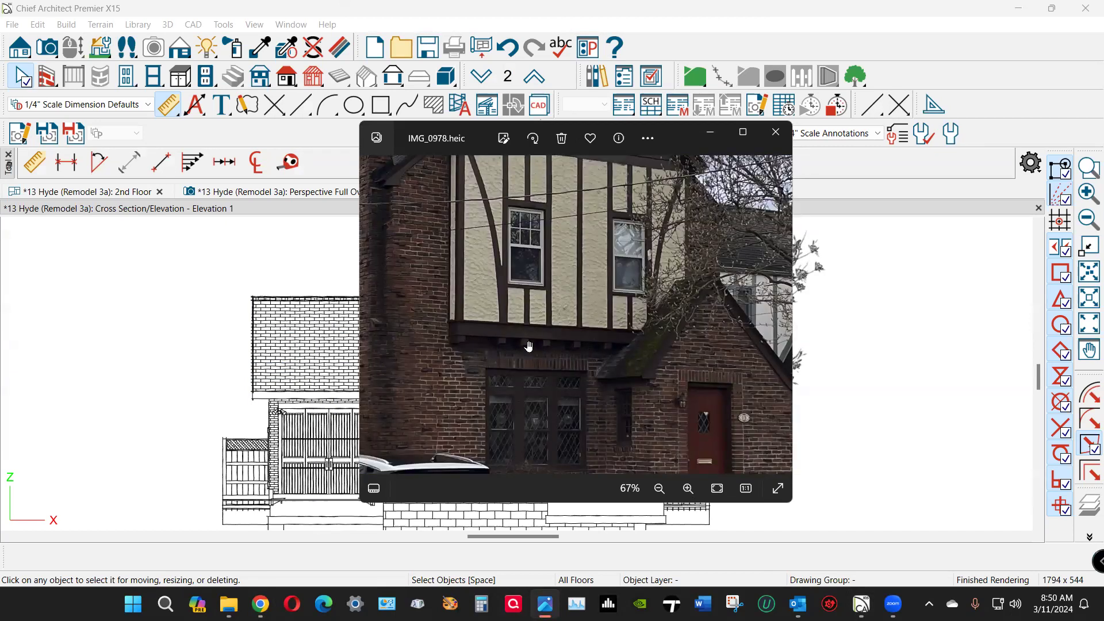
scroll(599, 256, down, 2)
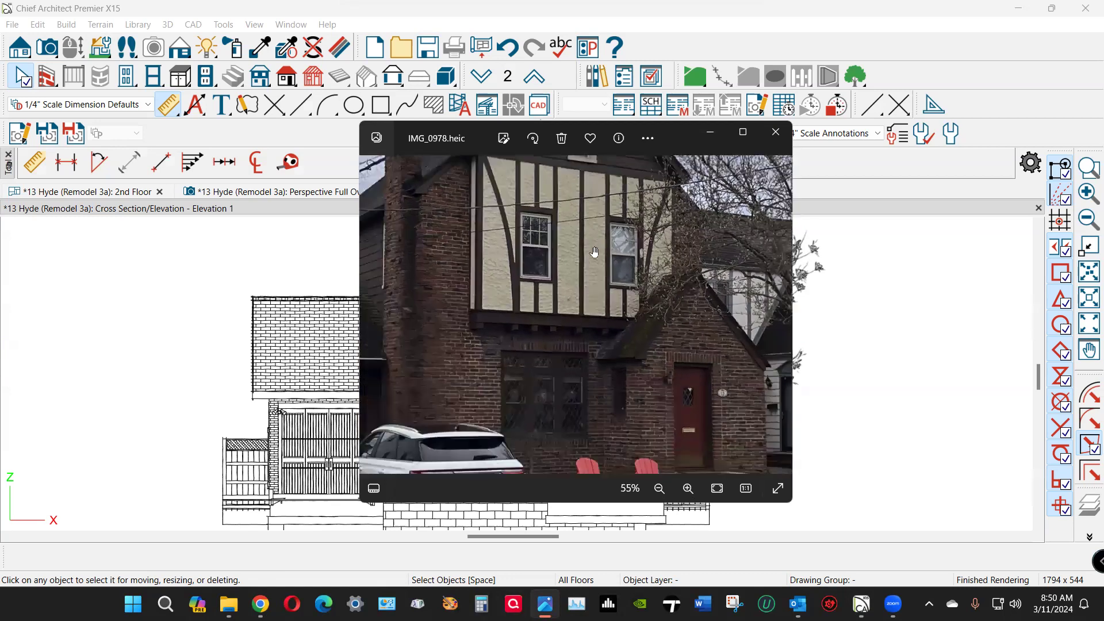
scroll(595, 252, down, 2)
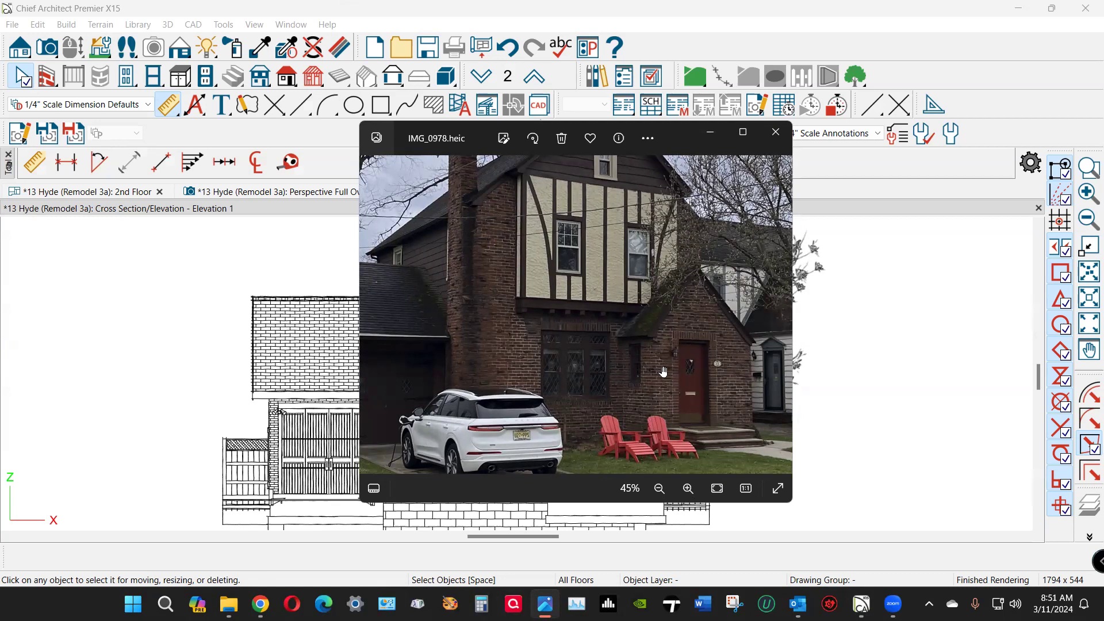
double_click(694, 140)
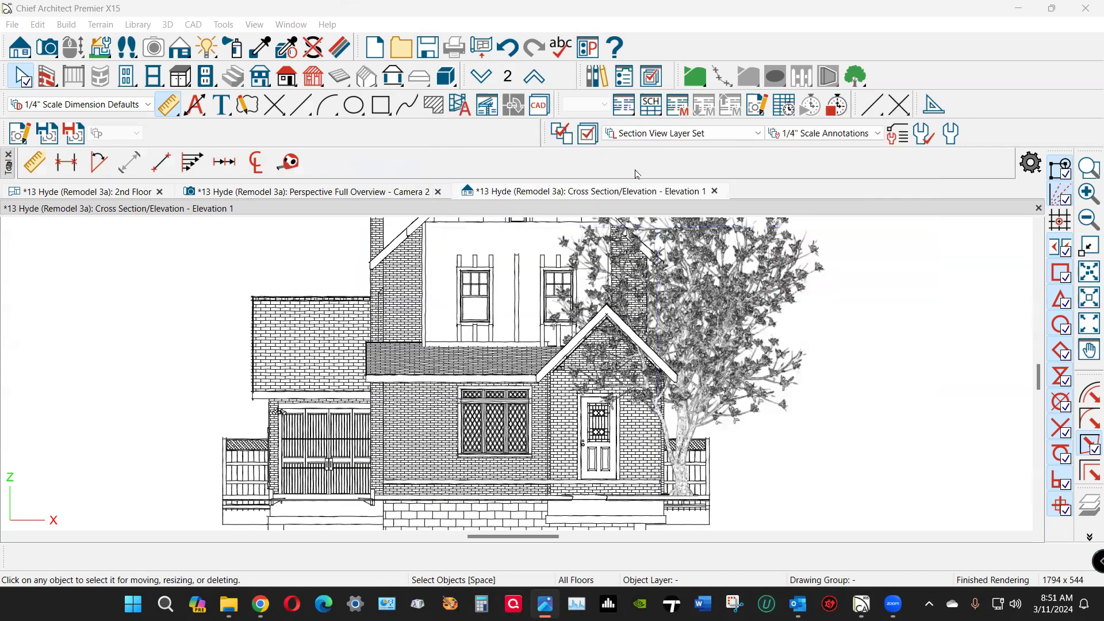
Step: Close the front elevation and the perspective overview, and go down to the 1st floor plan
click(714, 192)
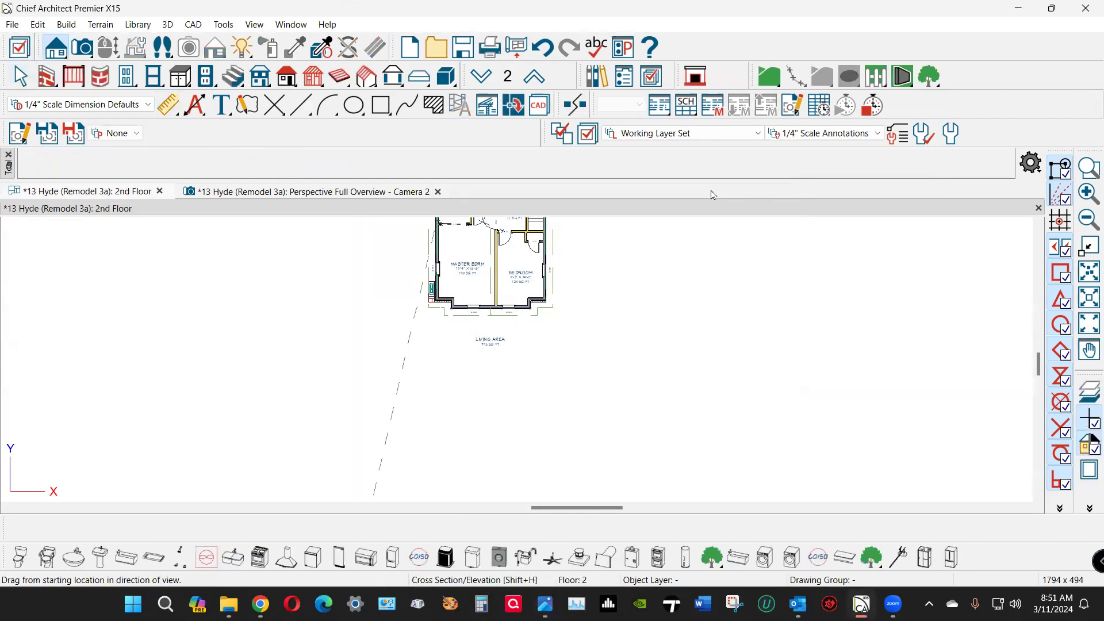
click(438, 192)
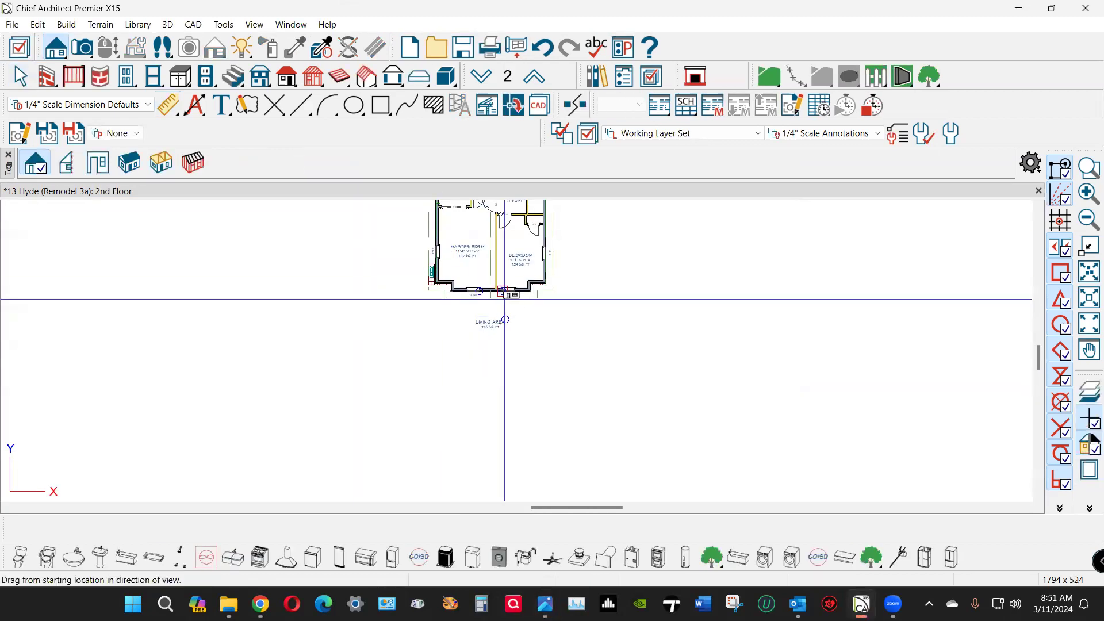
scroll(488, 273, up, 4)
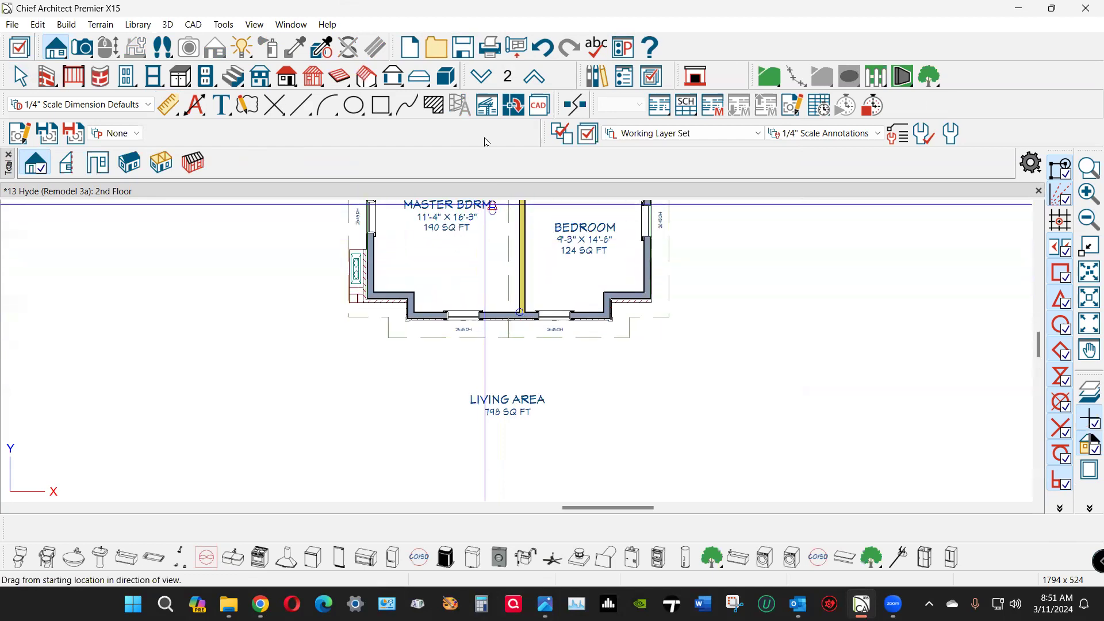
click(480, 76)
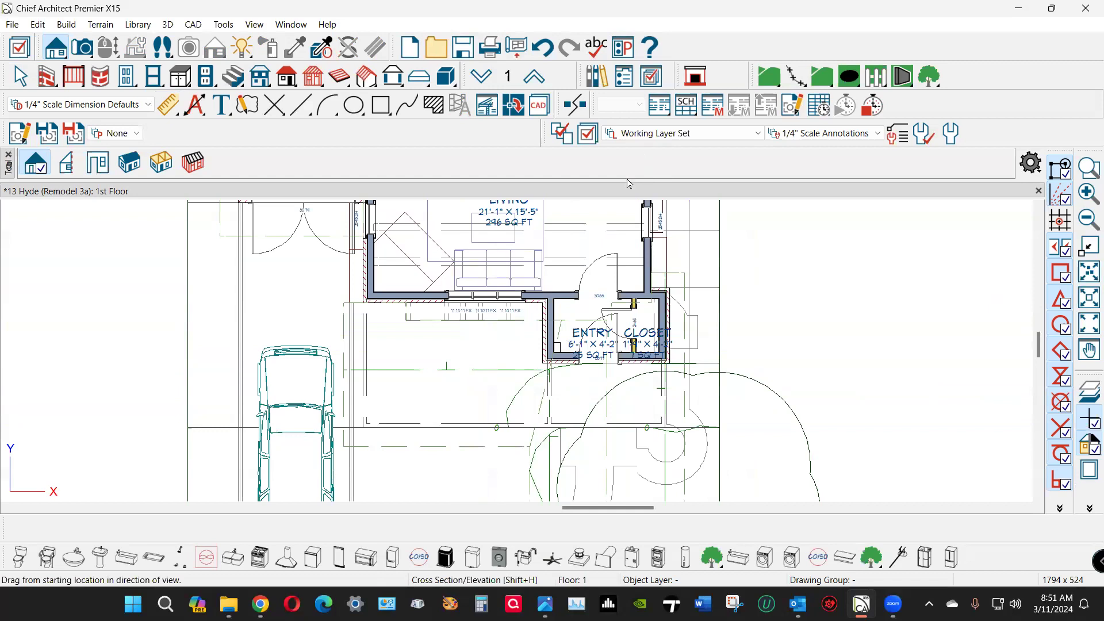
Step: Create a cross section/elevation view from in front of the house on the 1st floor plan, looking toward the back
scroll(575, 350, down, 3)
scroll(577, 352, down, 5)
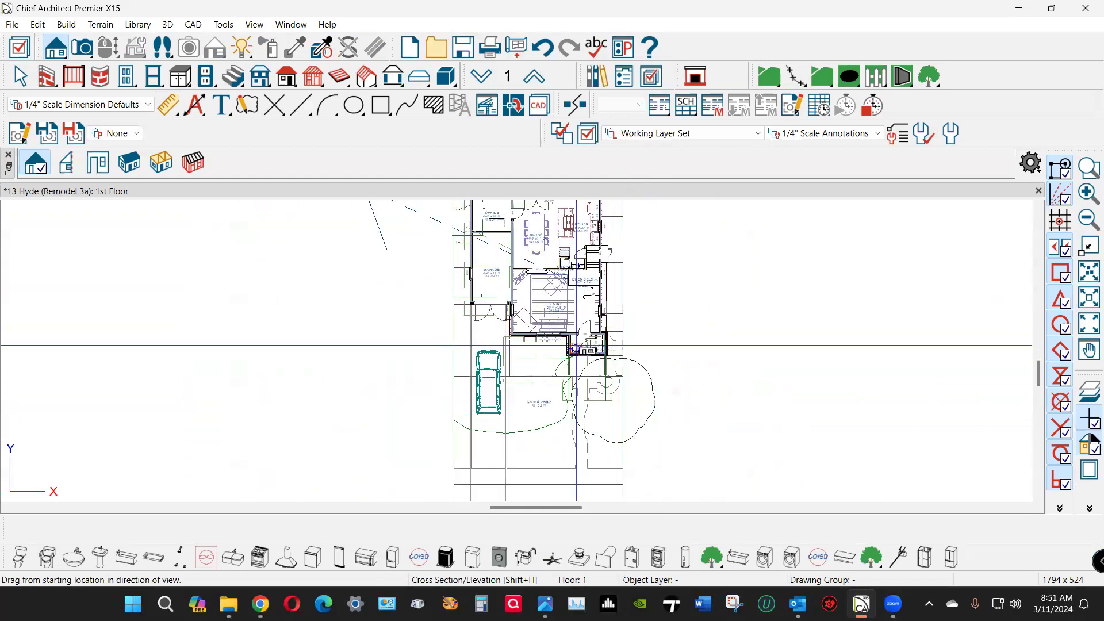
drag(572, 489, 618, 290)
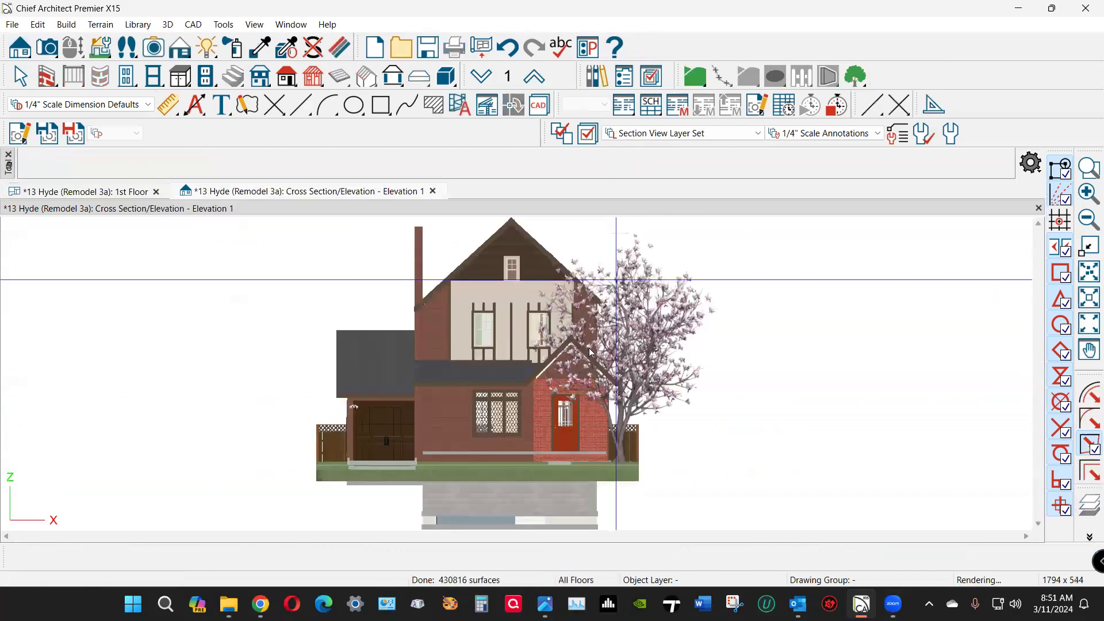
scroll(537, 342, up, 3)
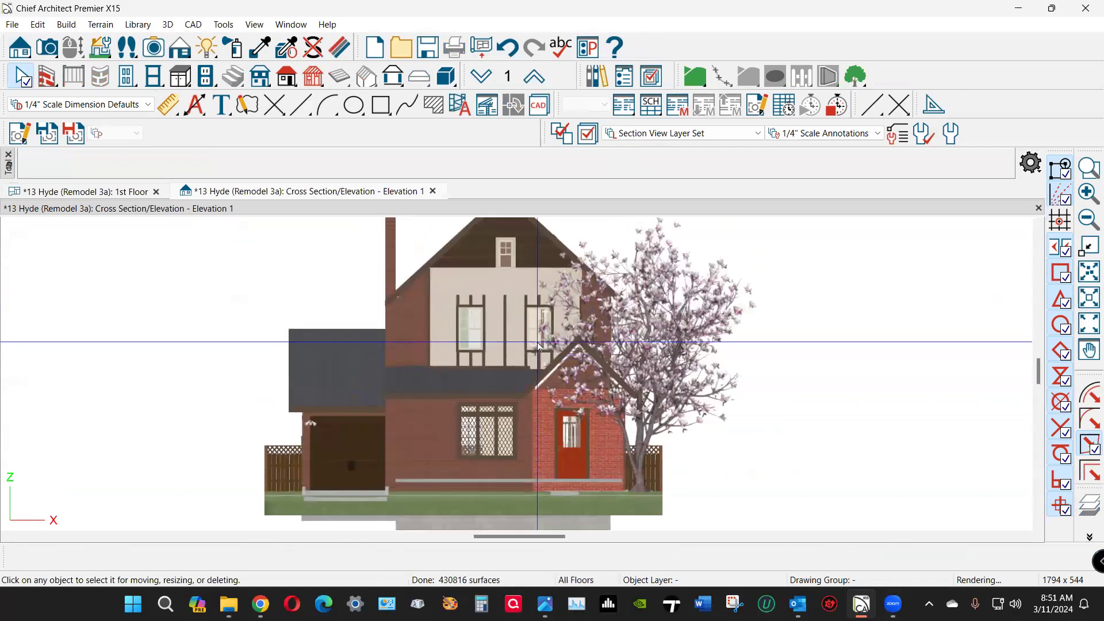
Step: Inspect the front roof plane above the diamond-pane window in the elevation, and return to the 1st floor plan near the entry
click(389, 401)
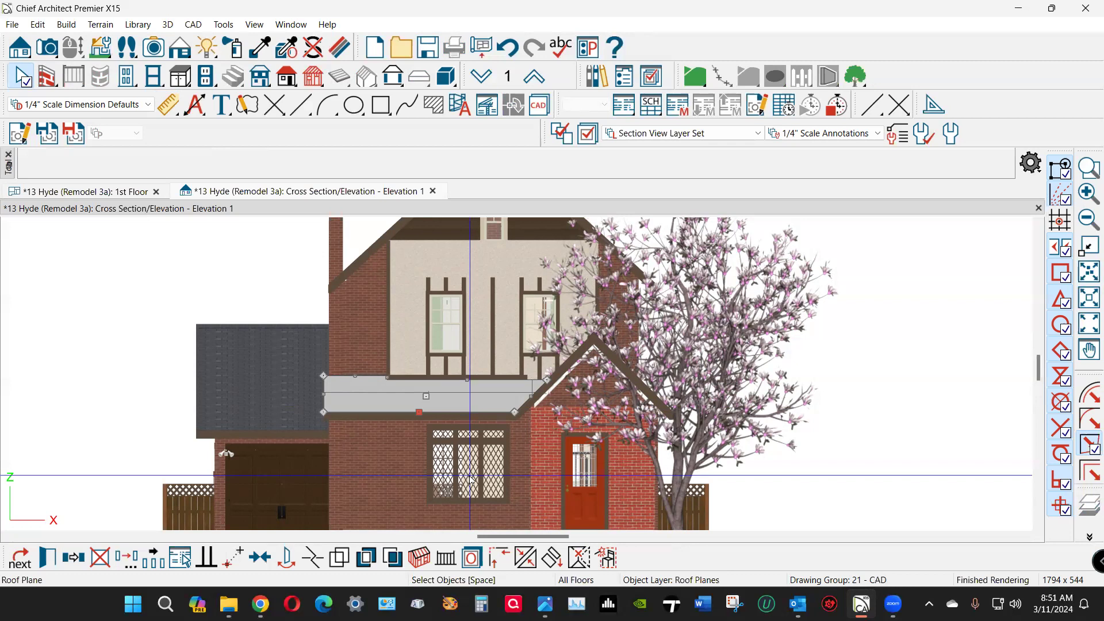
scroll(536, 471, down, 2)
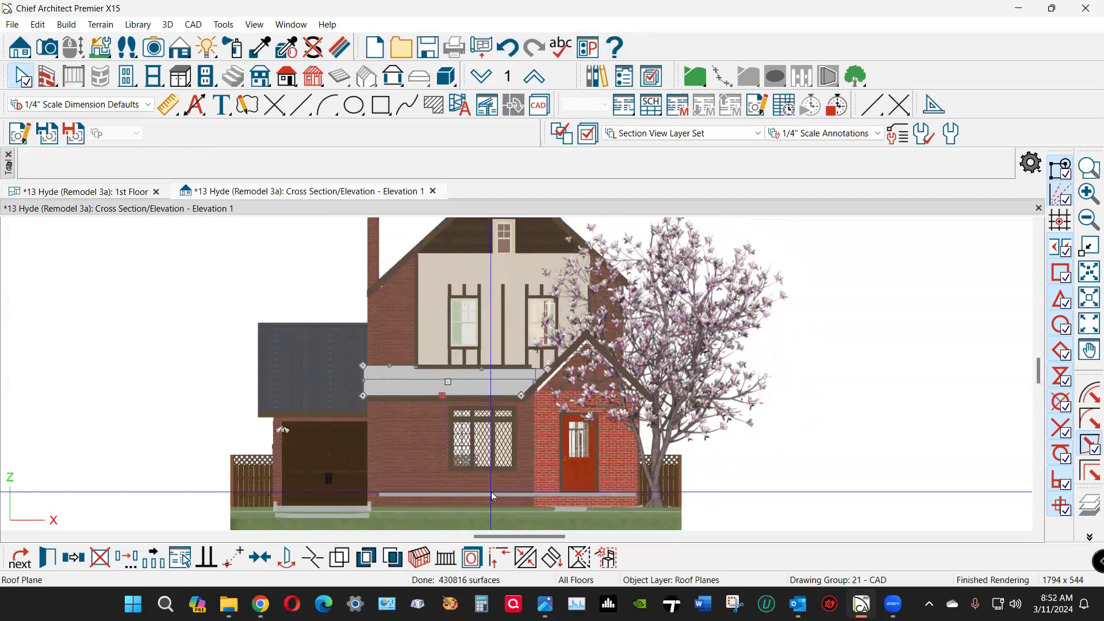
key(ctrl+Tab)
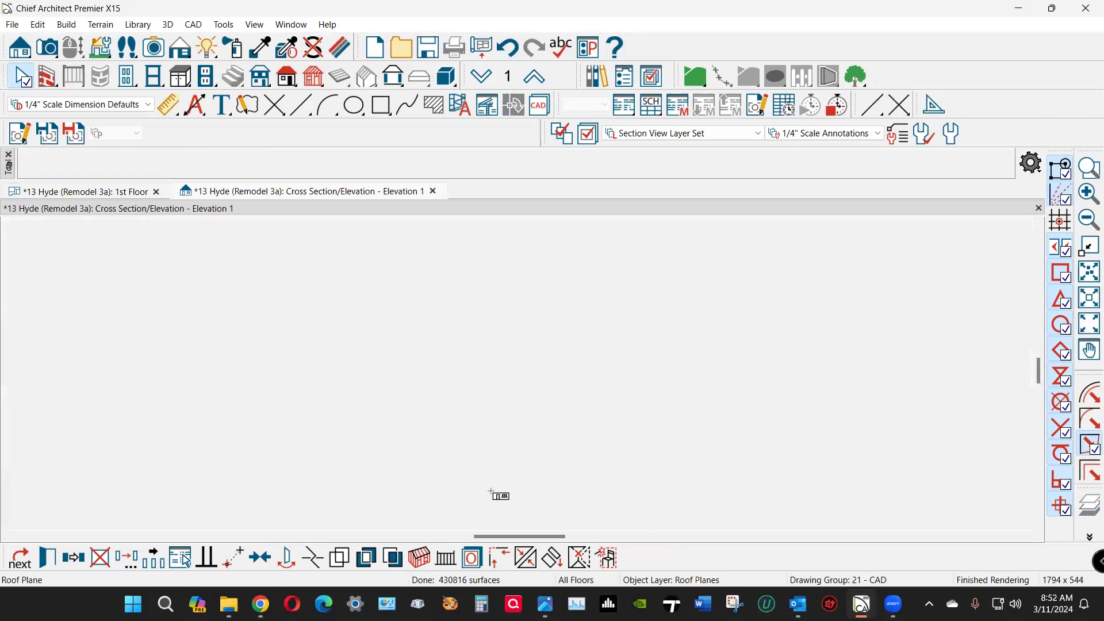
scroll(555, 364, up, 6)
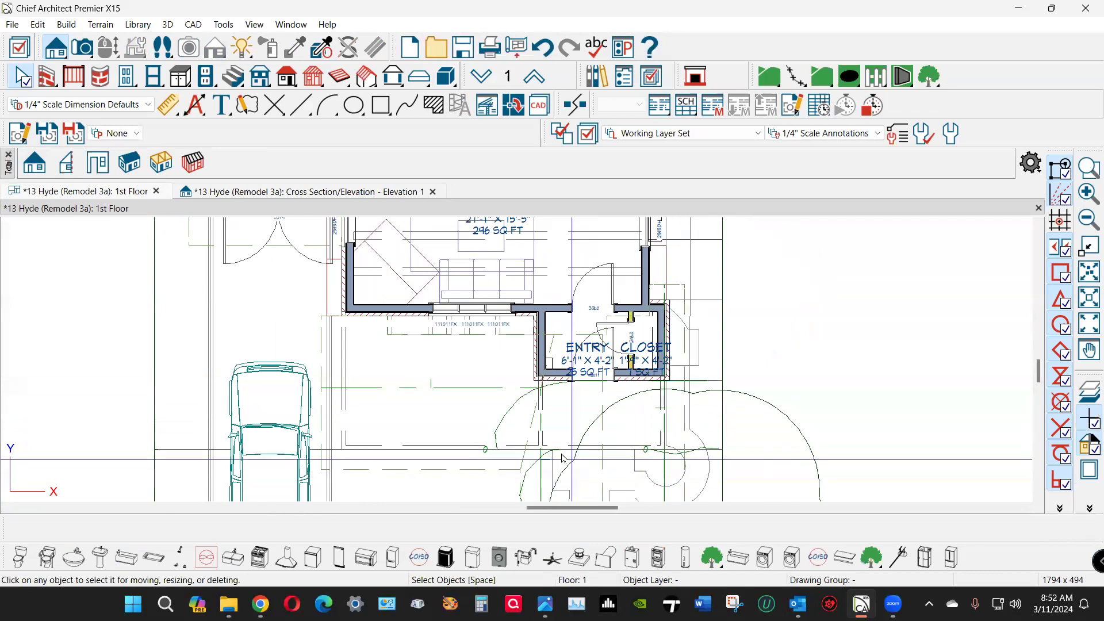
Step: Turn off the display of the Plants layer in the 1st floor plan's Working Layer Set
click(383, 422)
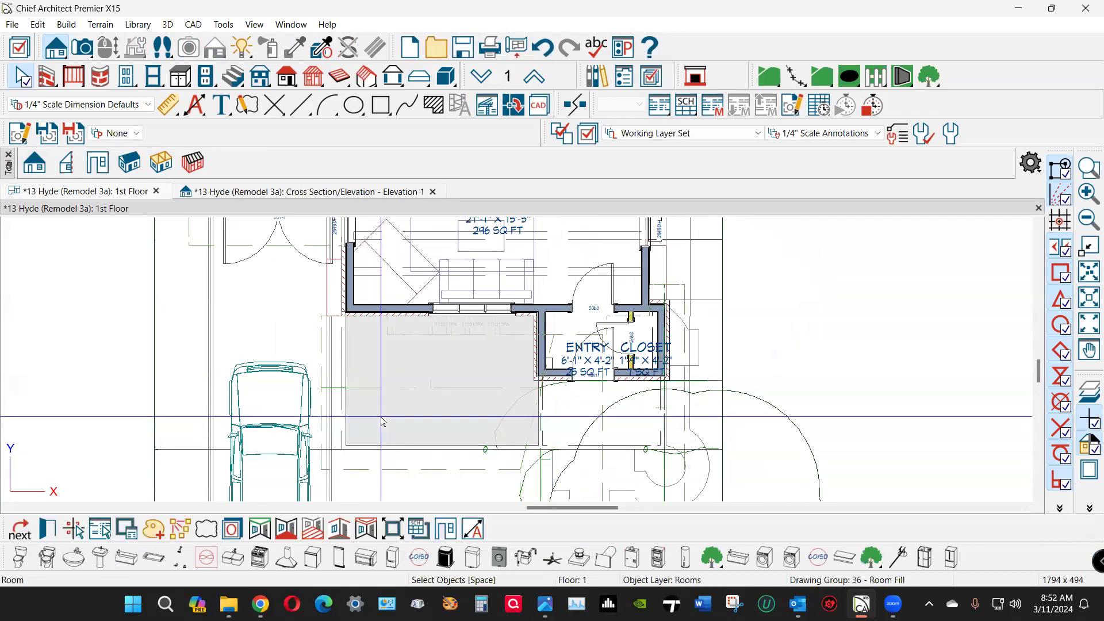
click(573, 413)
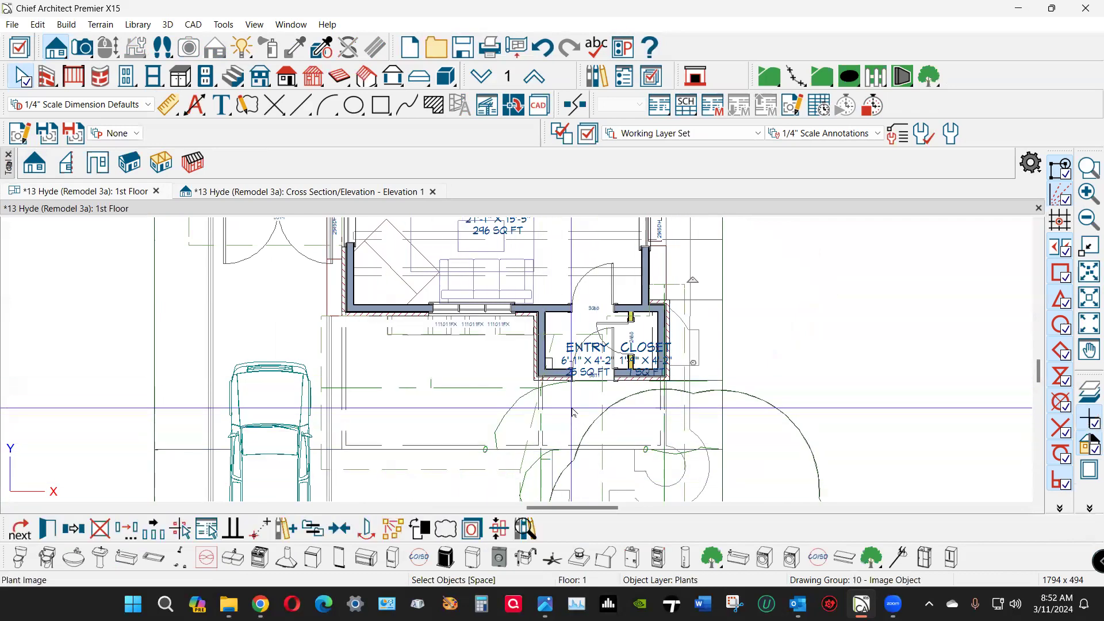
click(572, 410)
key(Escape)
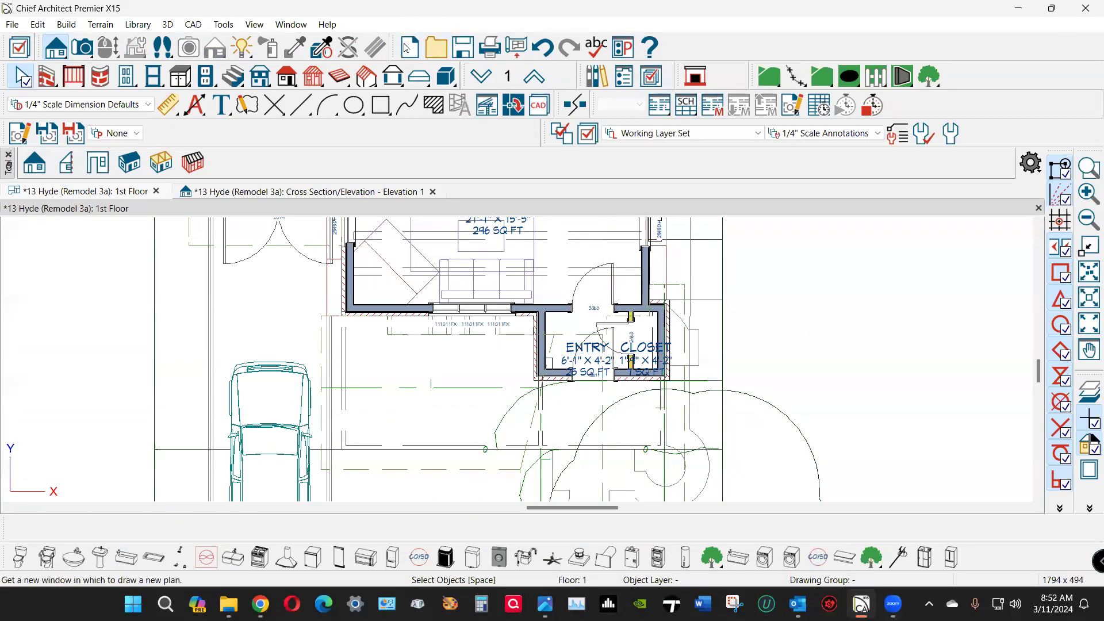
click(587, 133)
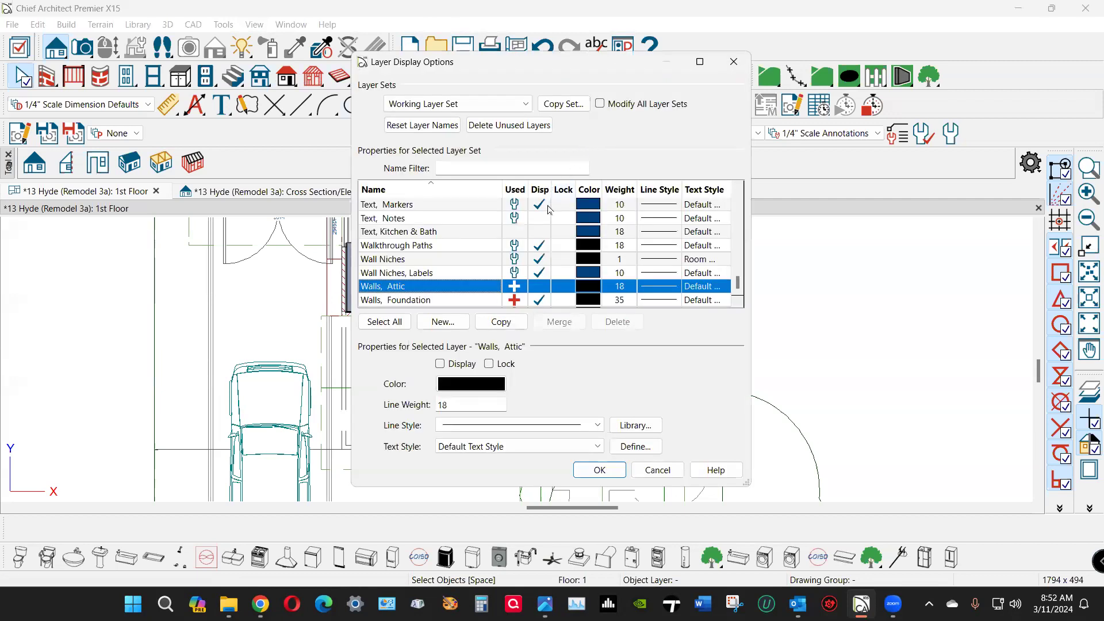
key(p)
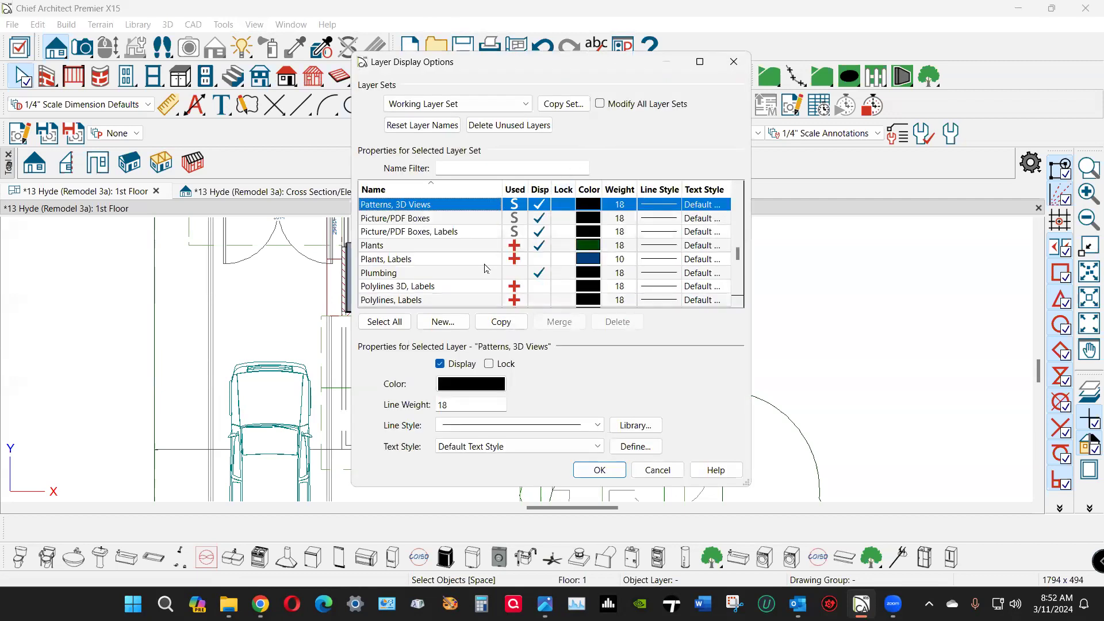
click(539, 247)
click(540, 247)
click(611, 475)
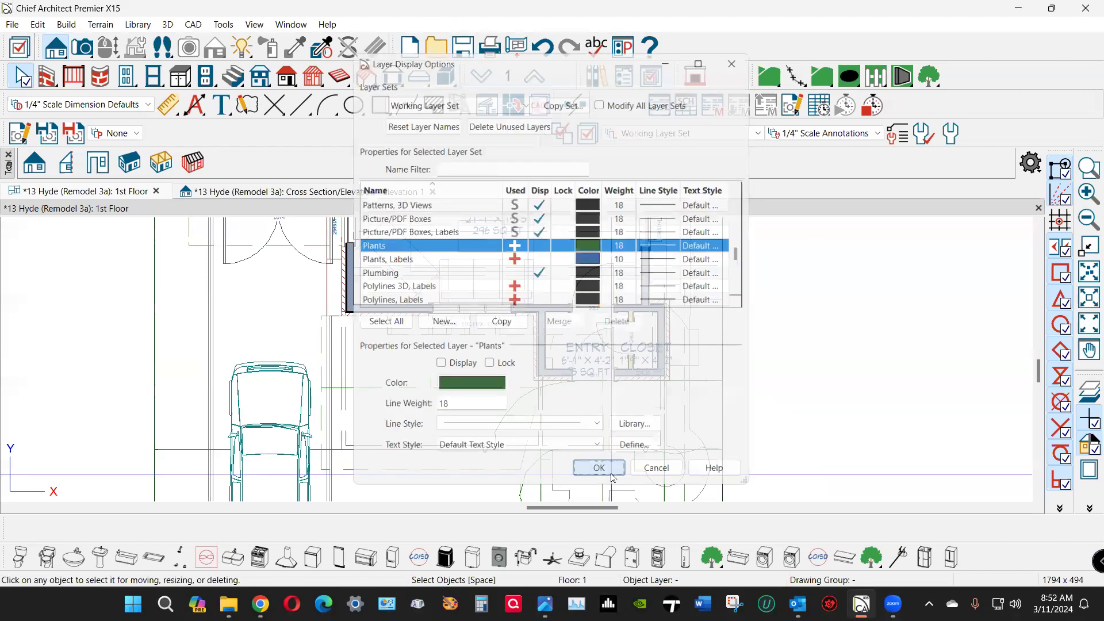
Step: Turn off the display of the Terrain Perimeter, Elevation Data, Primary Contours and Secondary Contours layers in the plan
scroll(633, 385, down, 2)
scroll(633, 385, down, 2)
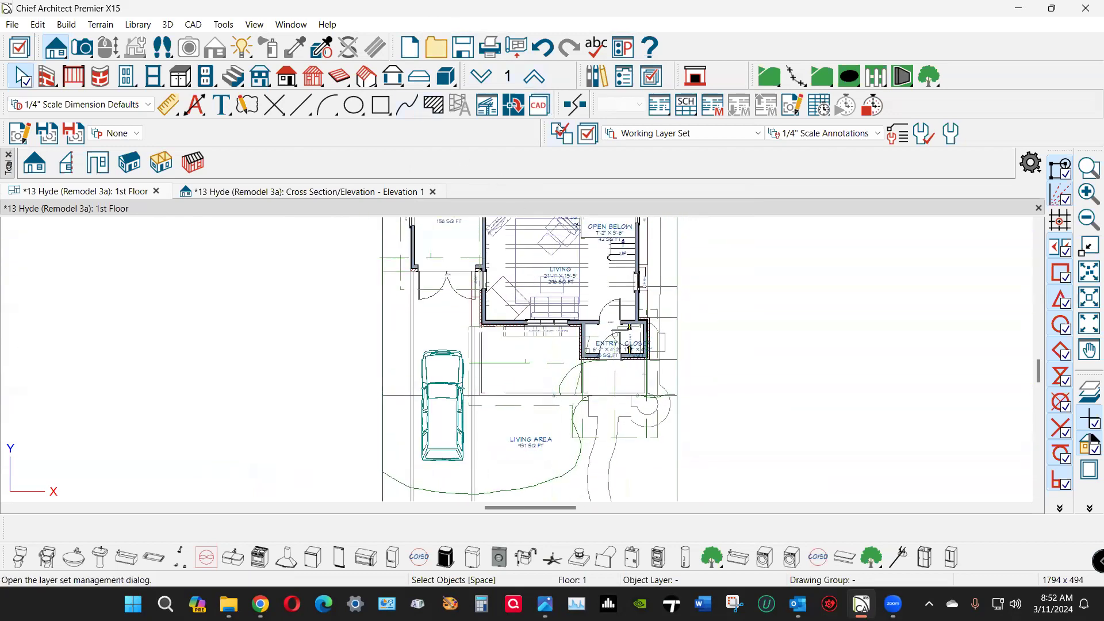
click(588, 133)
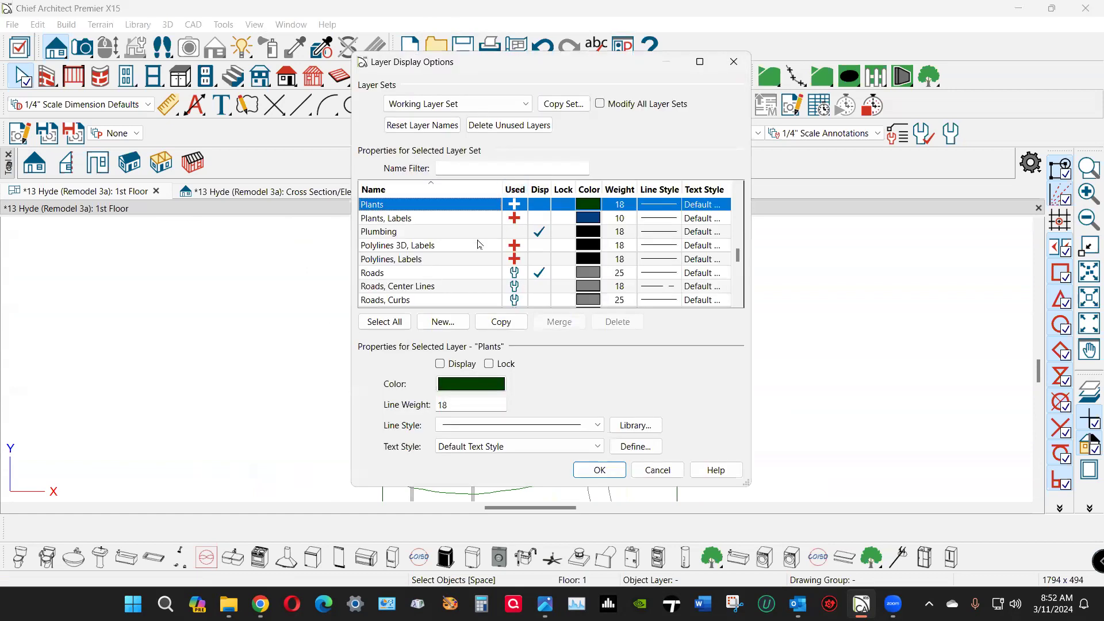
click(441, 251)
key(t)
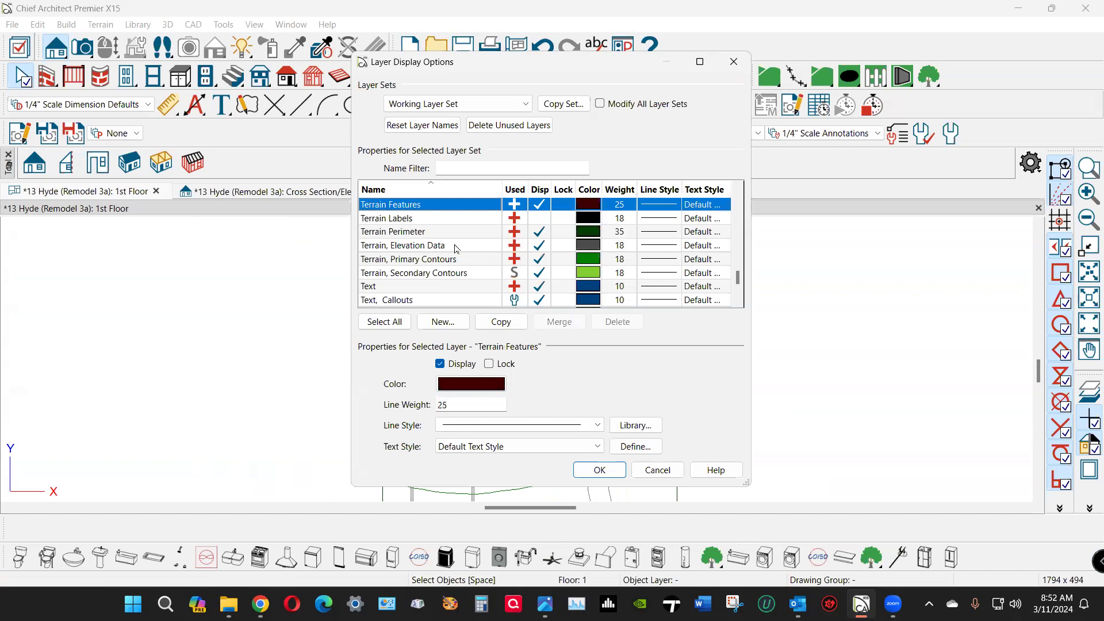
click(542, 245)
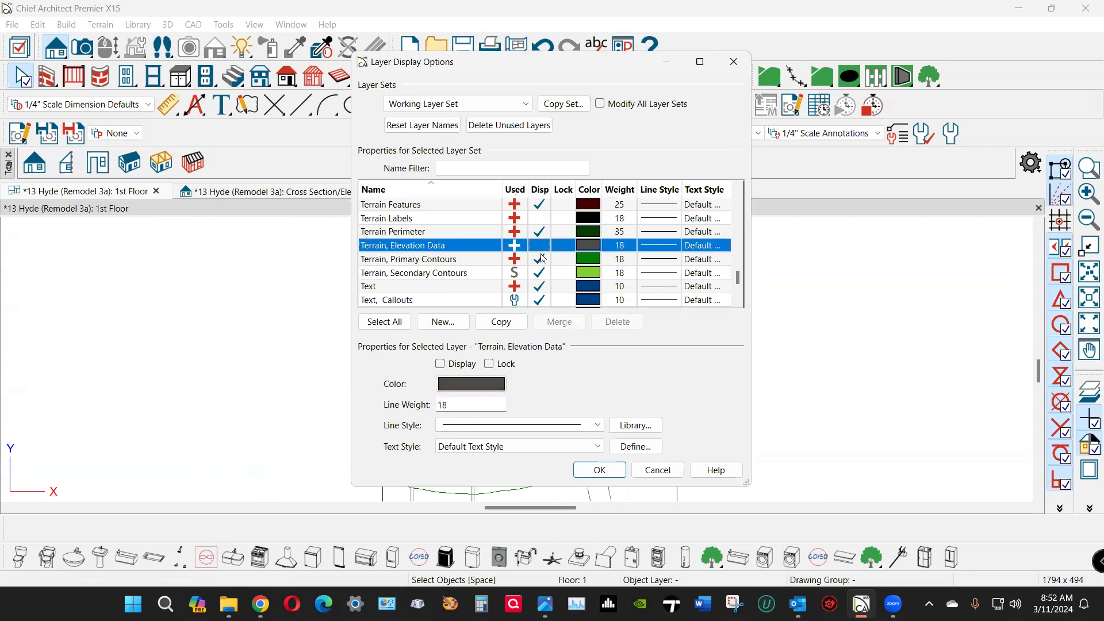
click(541, 260)
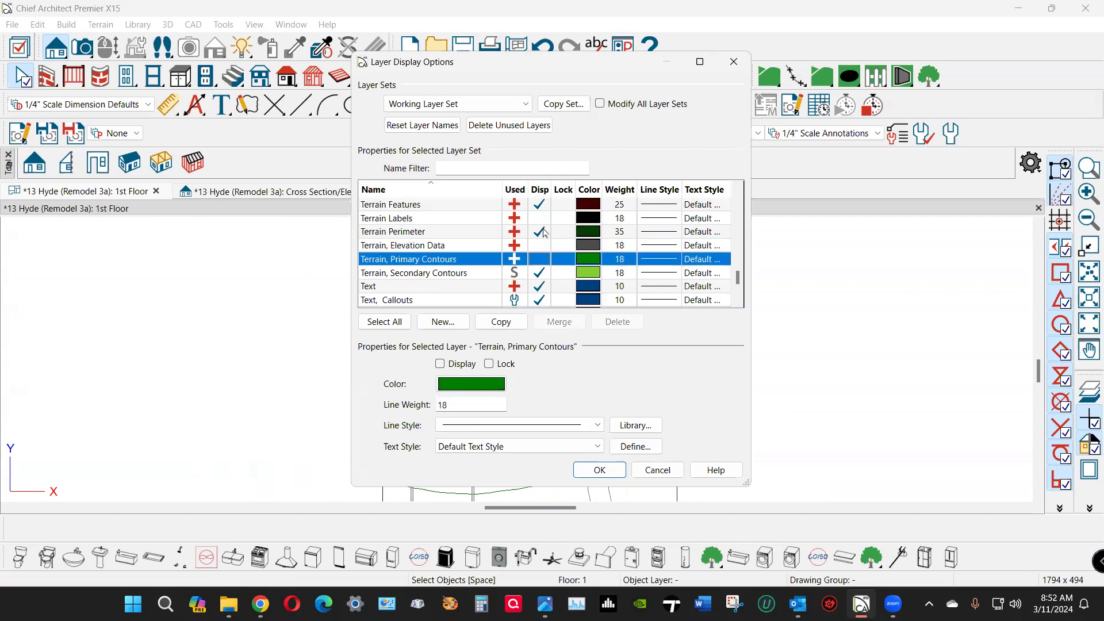
click(543, 232)
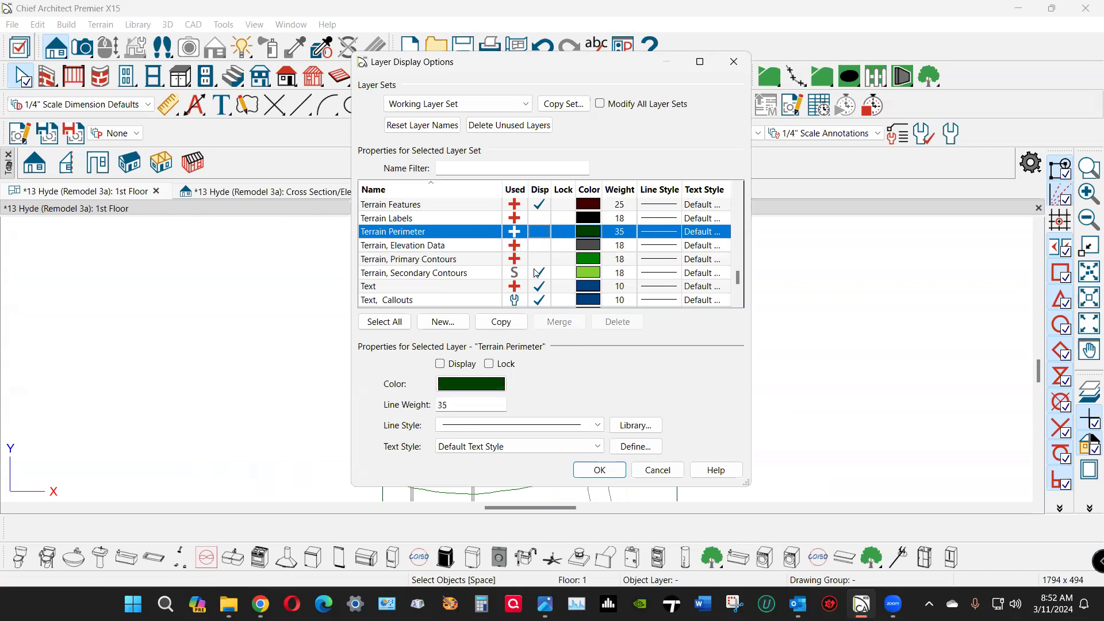
click(538, 272)
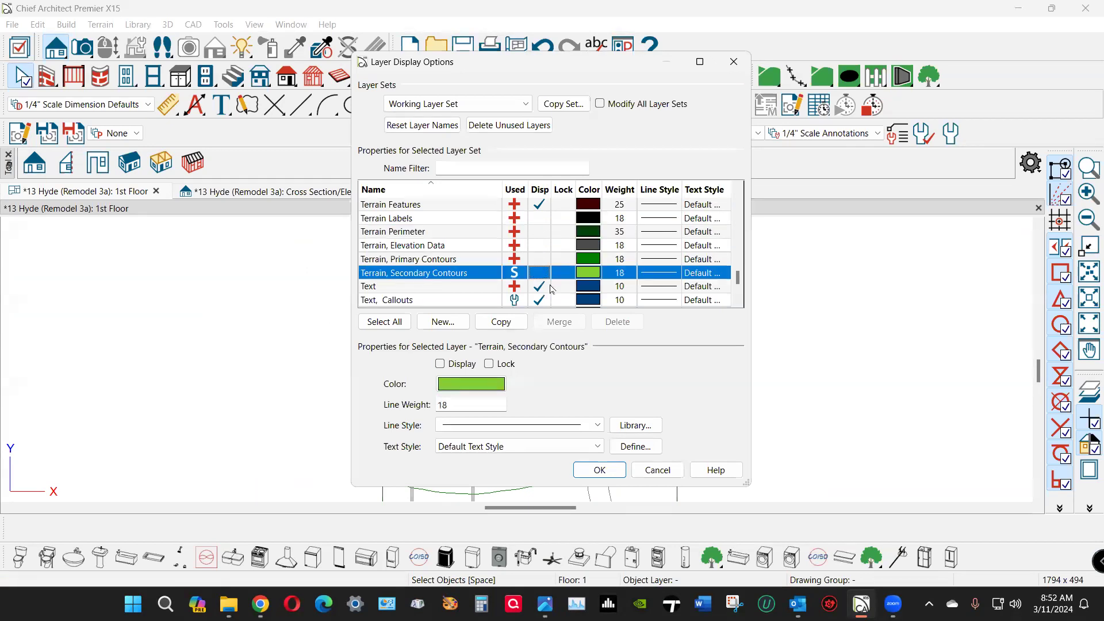
click(602, 471)
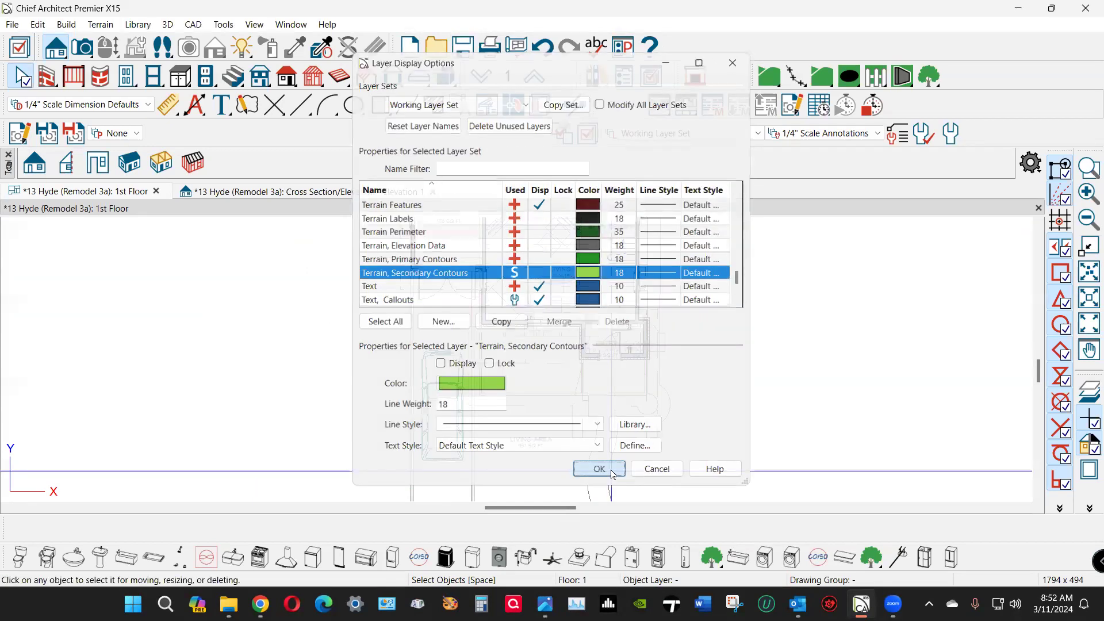
Step: Examine the grey slab band below the diamond-pane window and front door in the elevation, and return to the 1st floor plan
scroll(583, 383, up, 3)
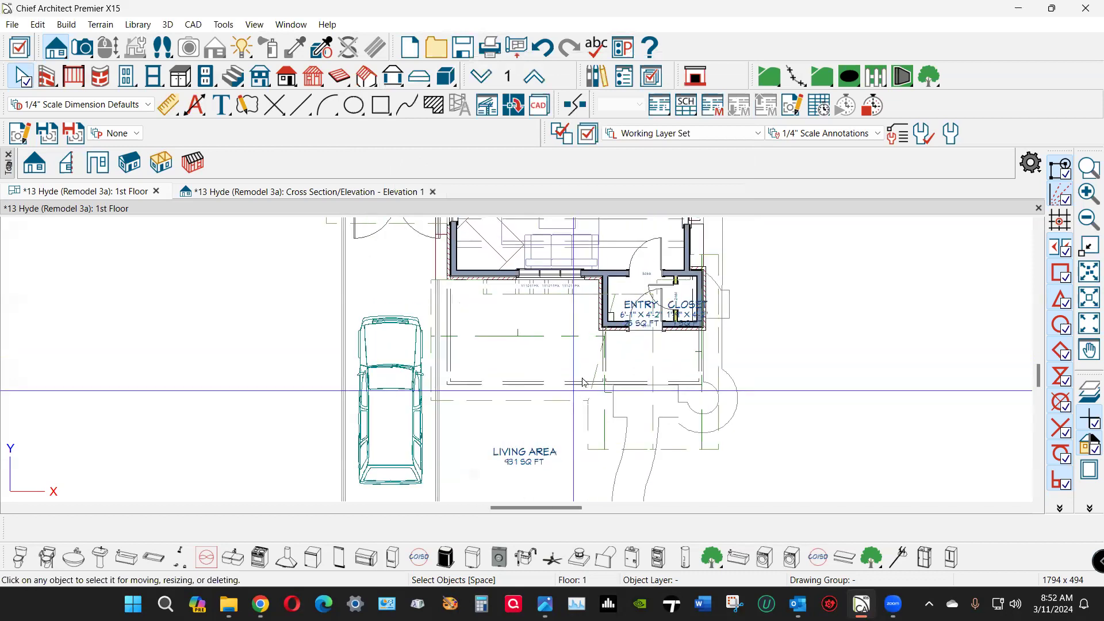
scroll(583, 383, up, 2)
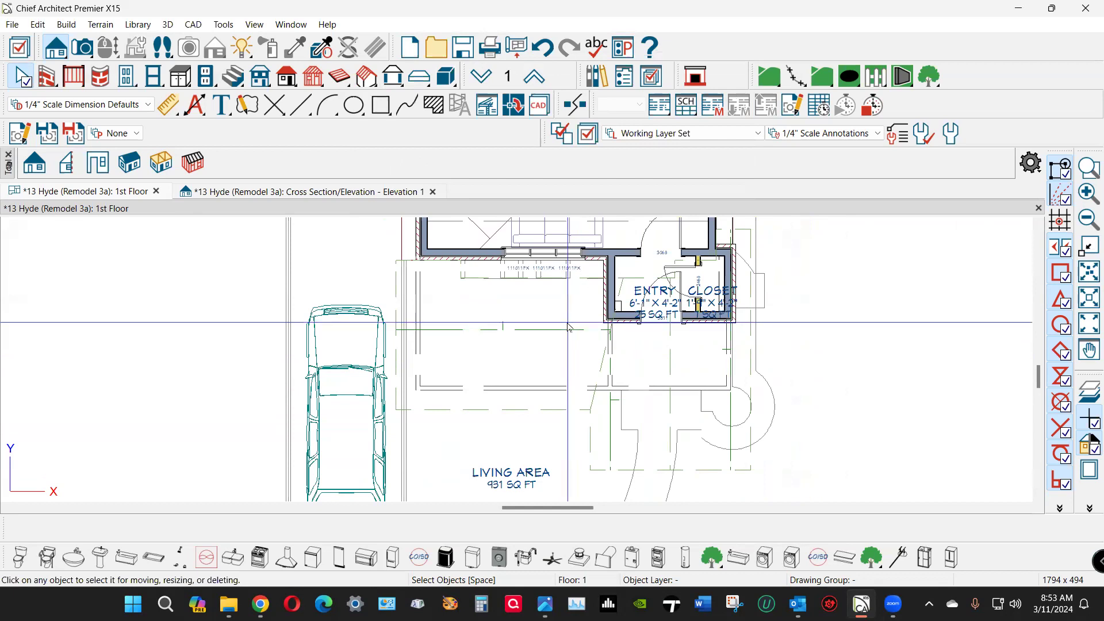
key(ctrl+Tab)
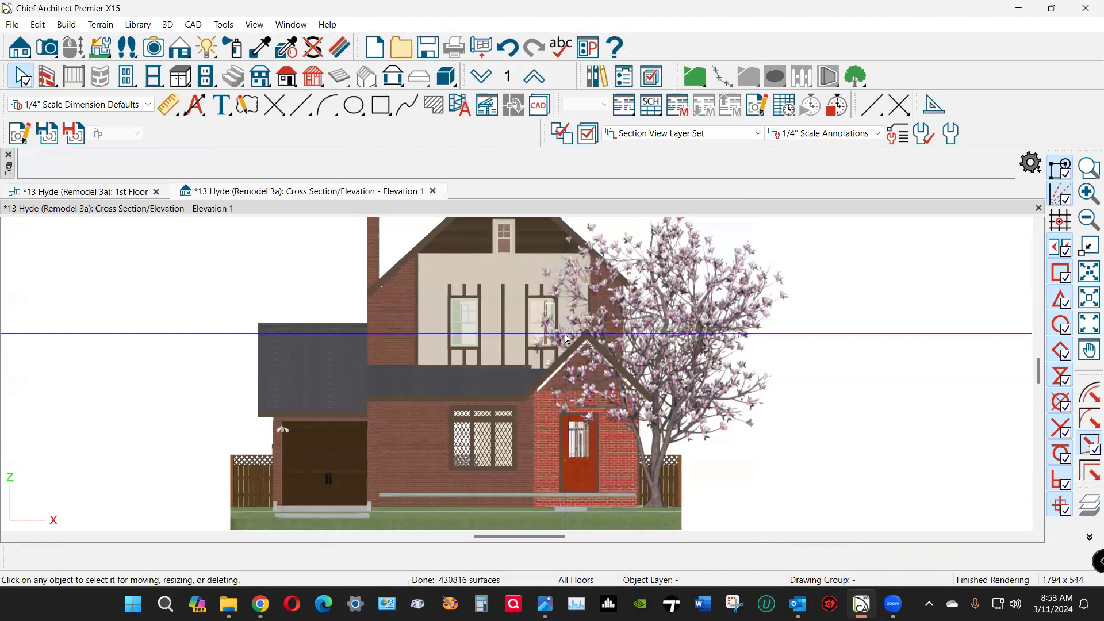
scroll(549, 499, up, 3)
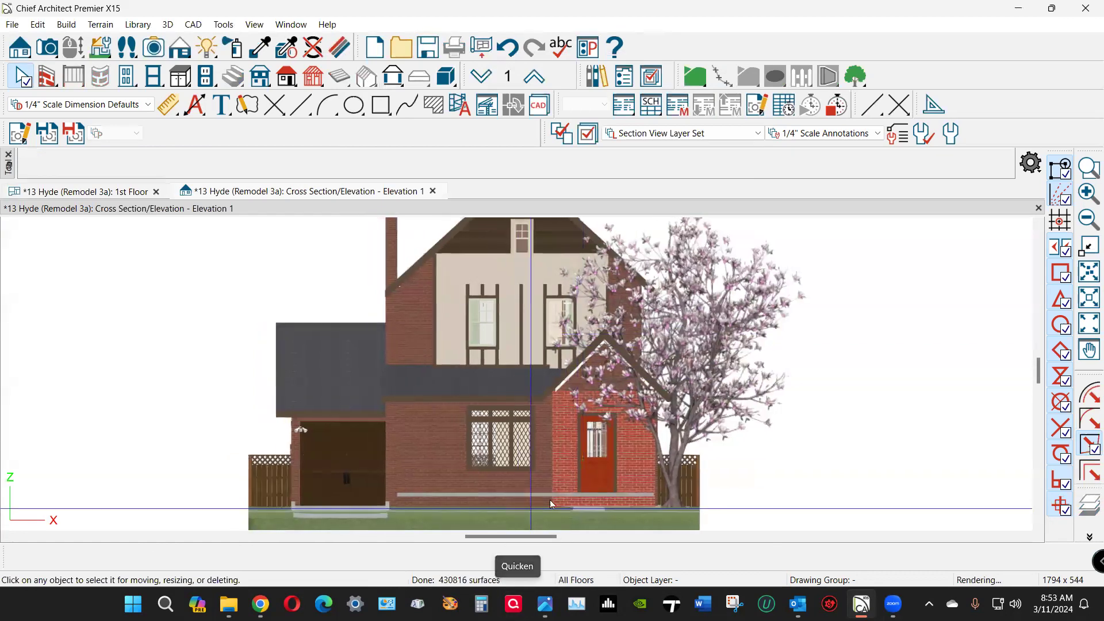
scroll(560, 491, up, 2)
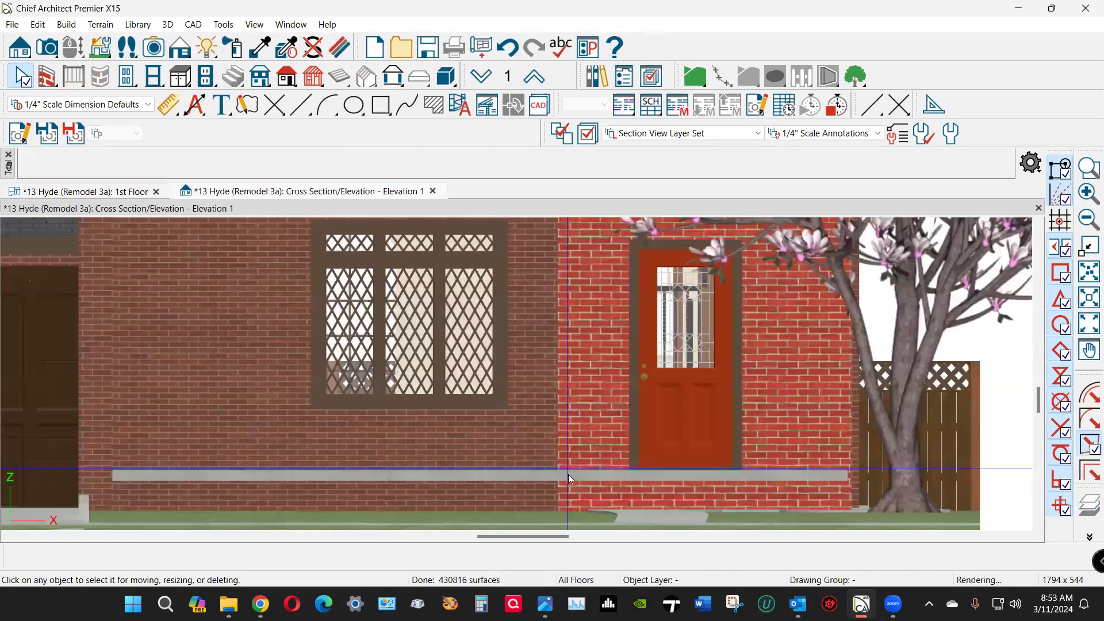
click(568, 474)
key(ctrl+Tab)
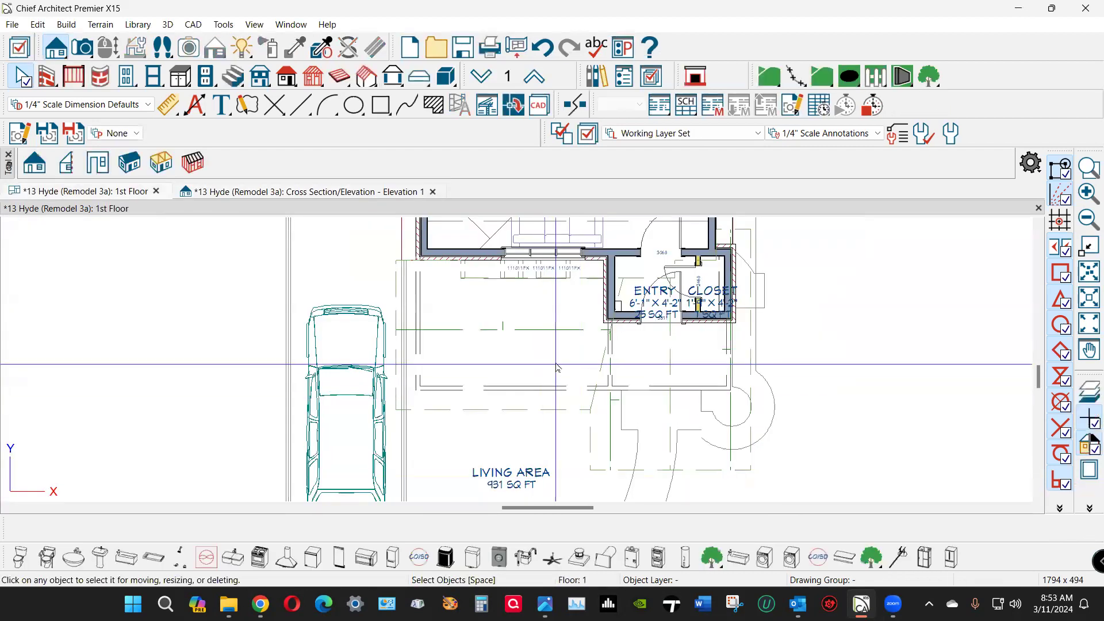
Step: Set the absolute floor elevation of the unlabeled room in front of the living room window to -3 inches
double_click(562, 373)
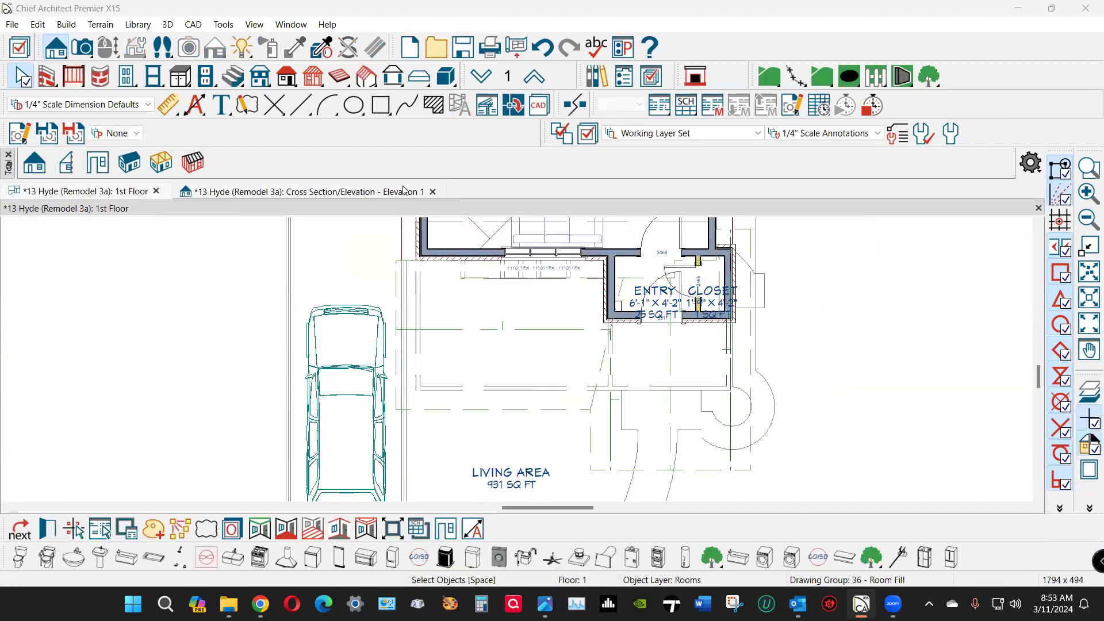
click(225, 50)
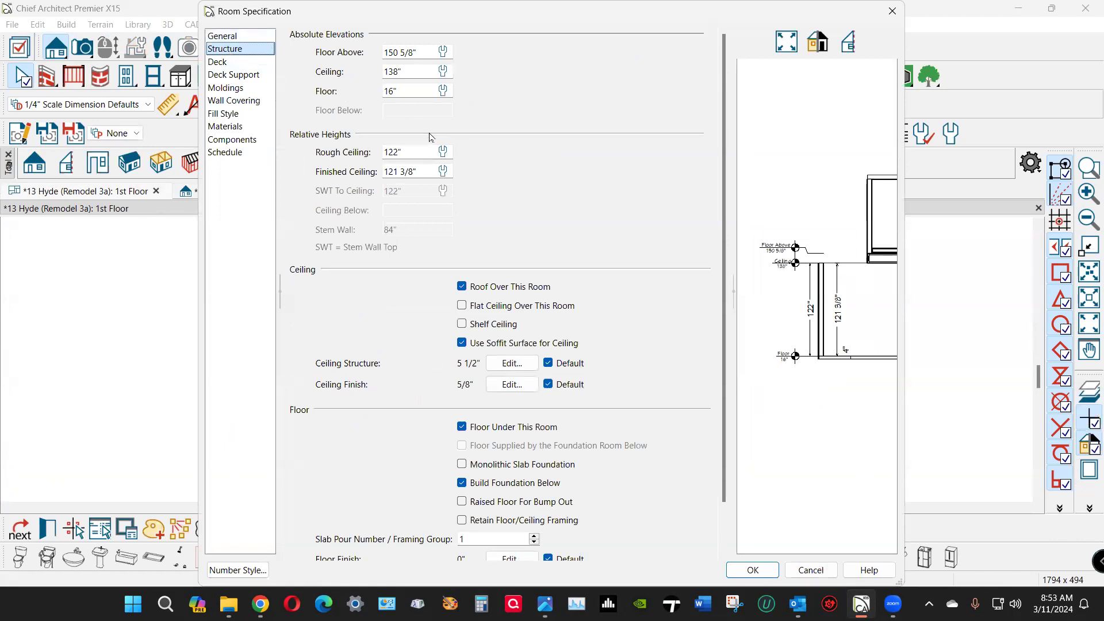
click(401, 91)
click(405, 92)
text(-3)
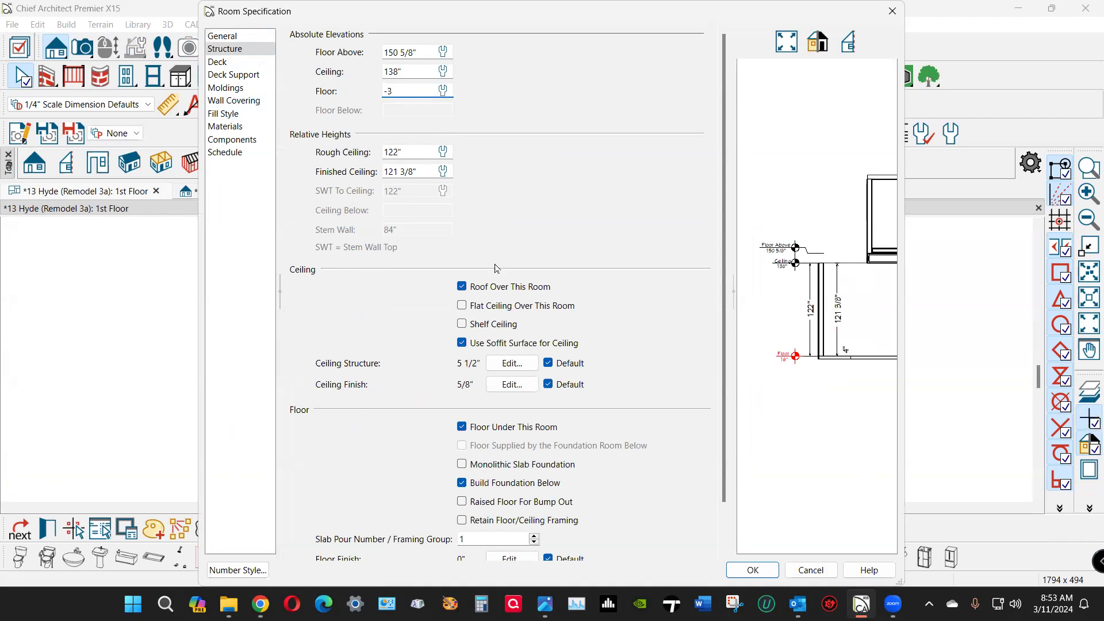
click(755, 569)
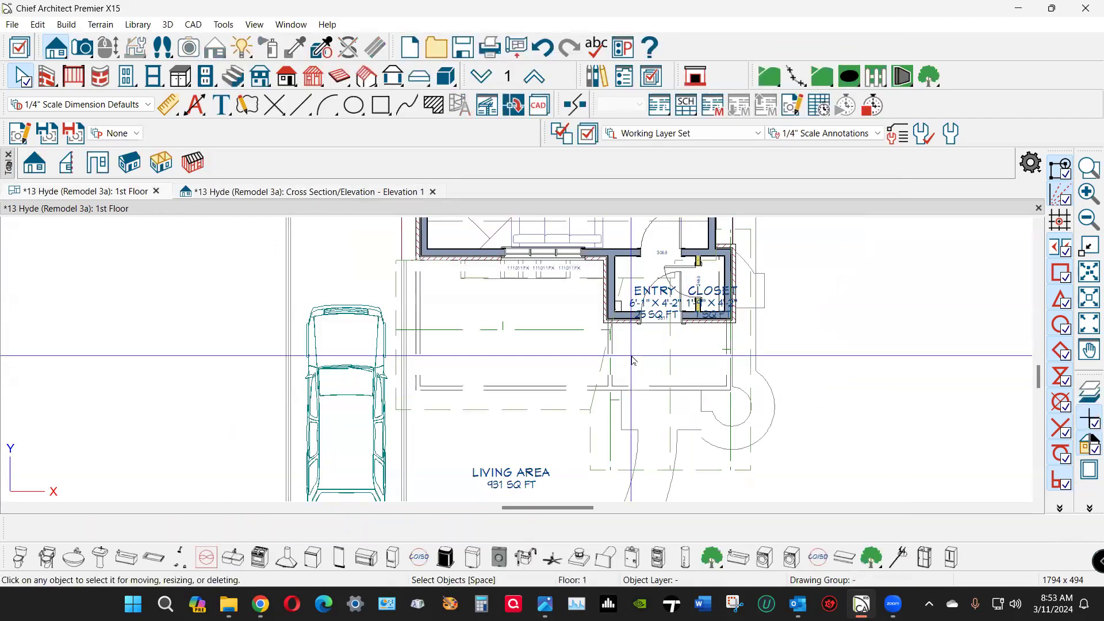
Step: Show the label of the porch in front of the entry, rename it Cvd. Porch, and set its floor elevation to -3 inches
double_click(634, 361)
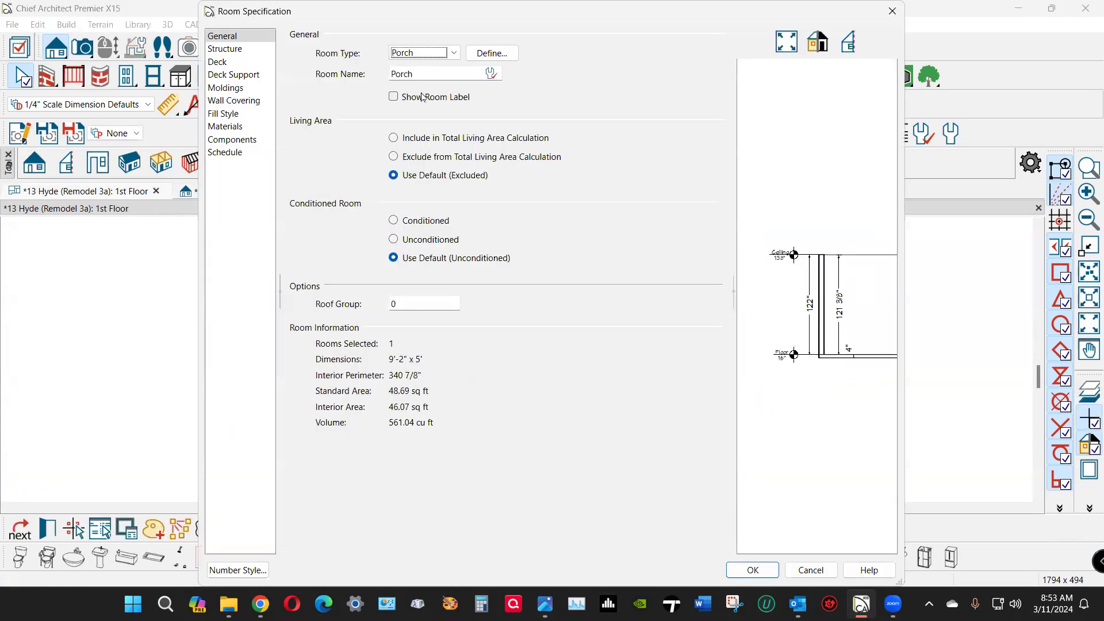
click(405, 98)
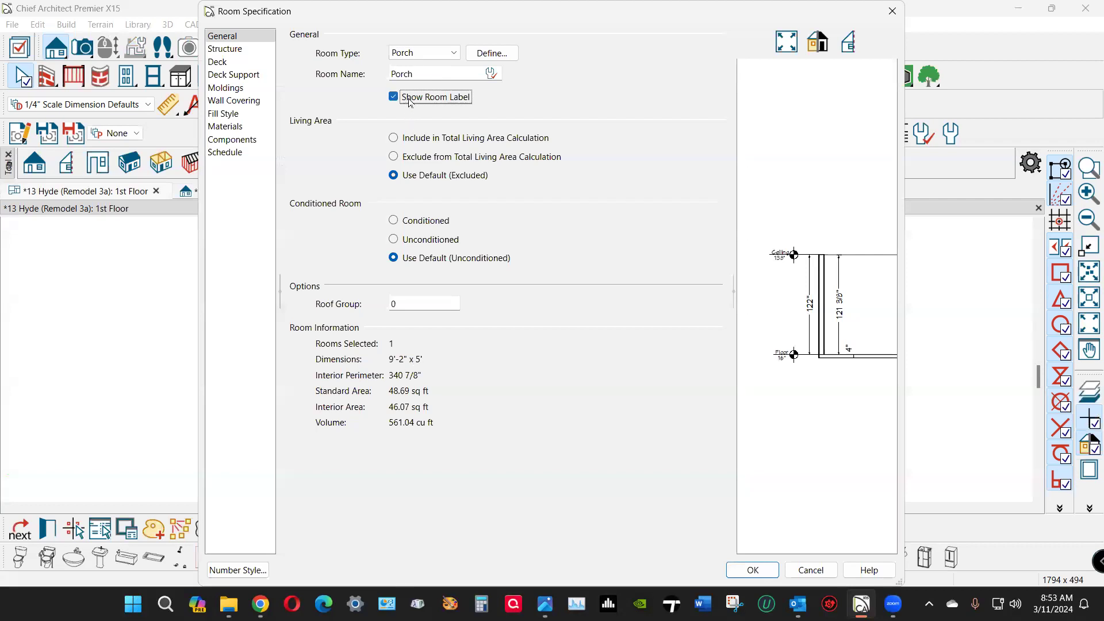
click(391, 71)
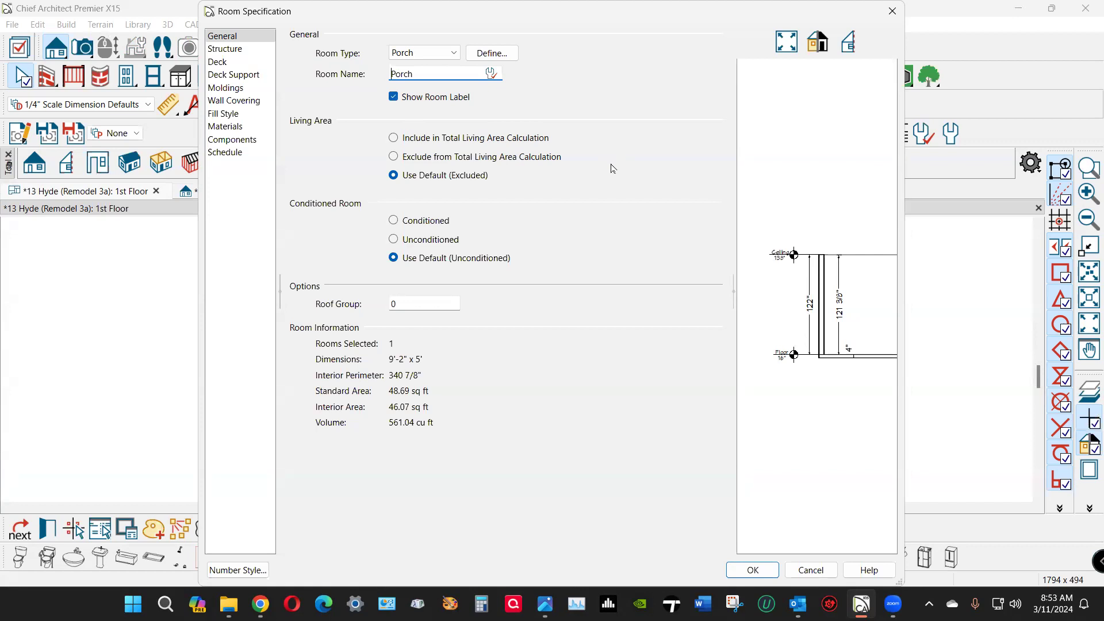
text(cvd.)
click(228, 51)
double_click(406, 90)
text(-3)
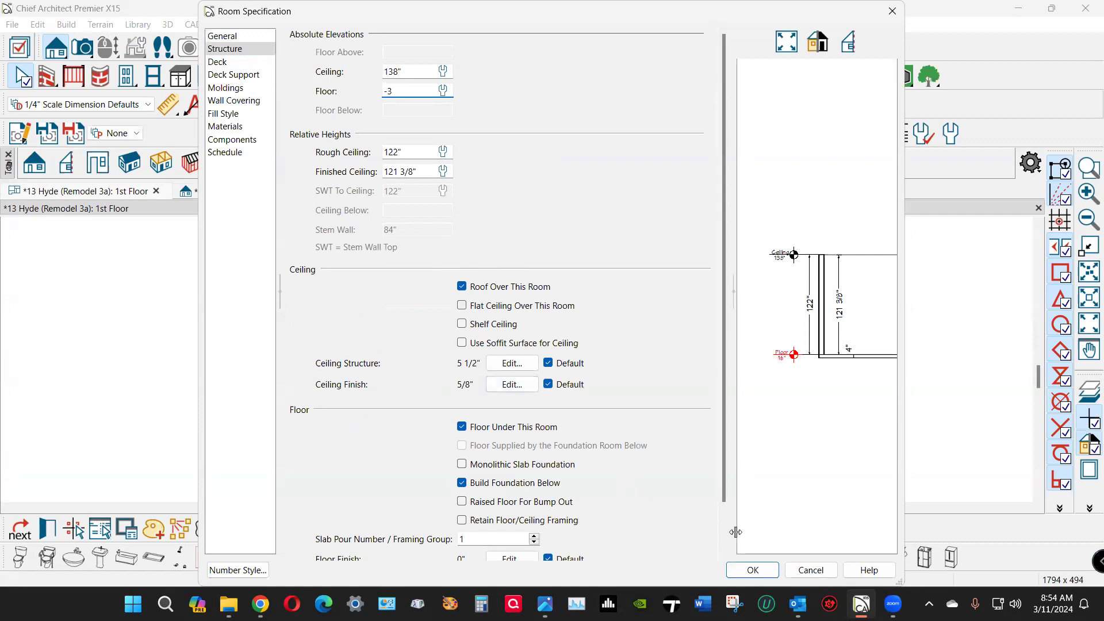
click(753, 570)
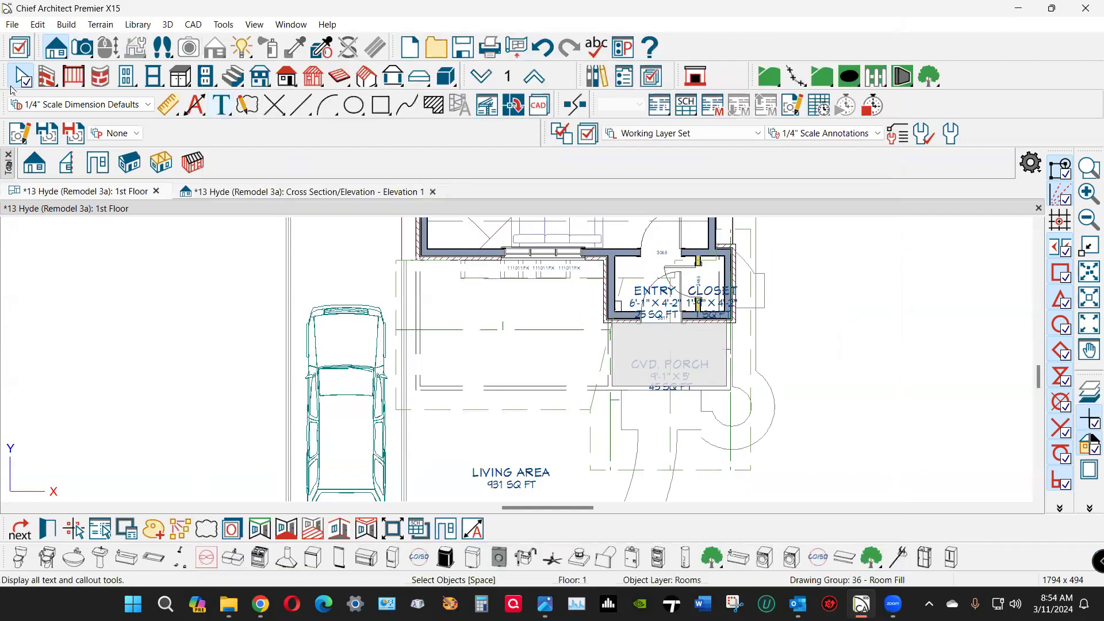
Step: Enable Allow Editing in Select Home Designer Products in the General Plan Defaults
double_click(23, 81)
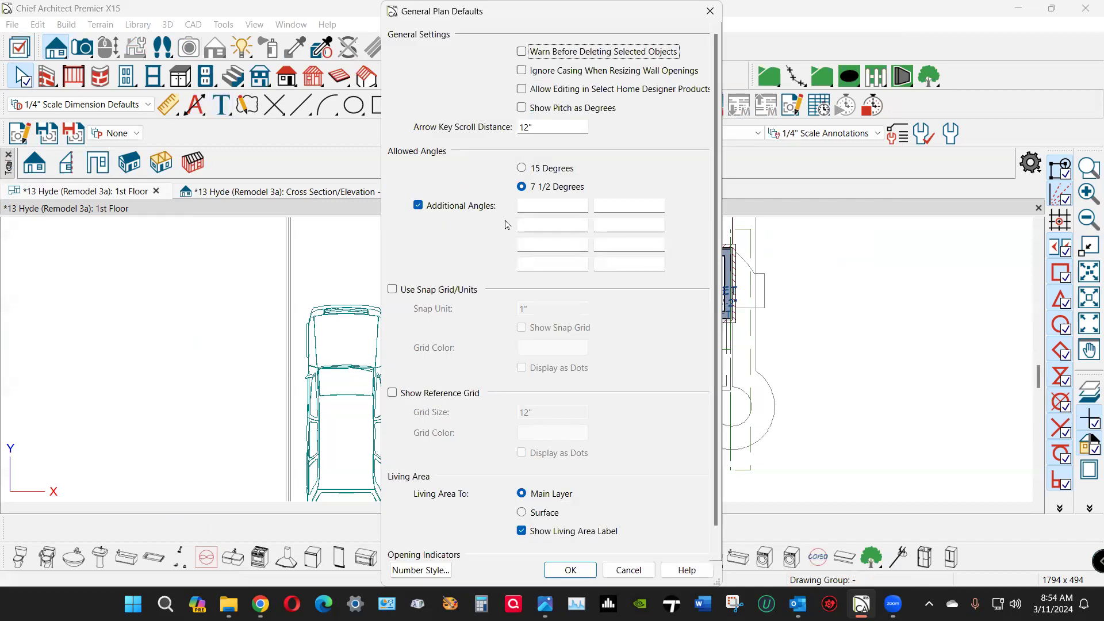
click(522, 89)
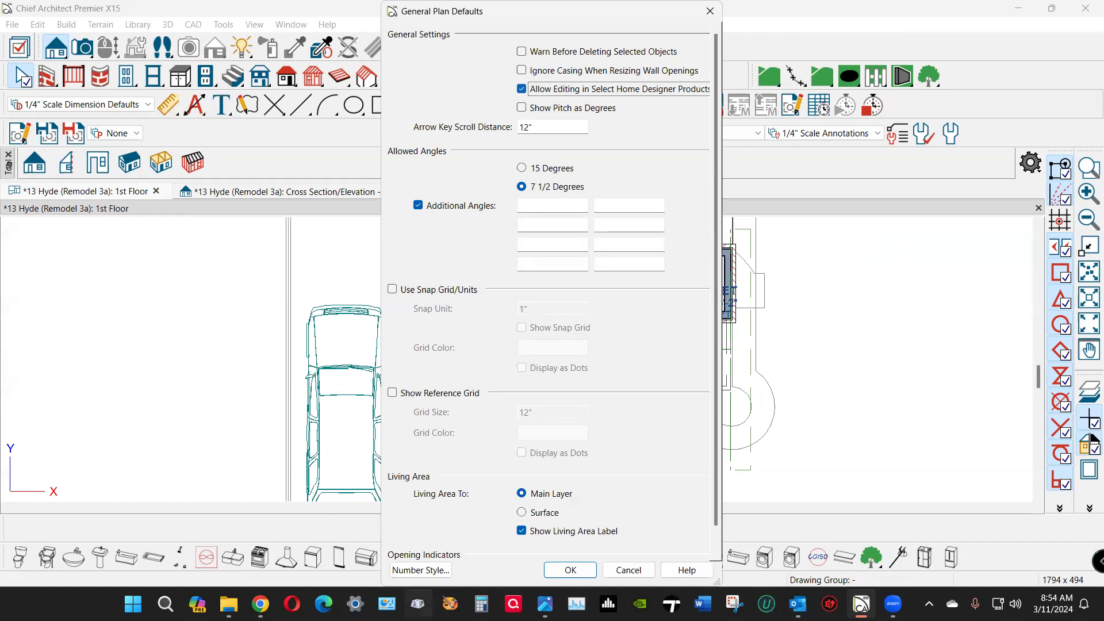
click(572, 573)
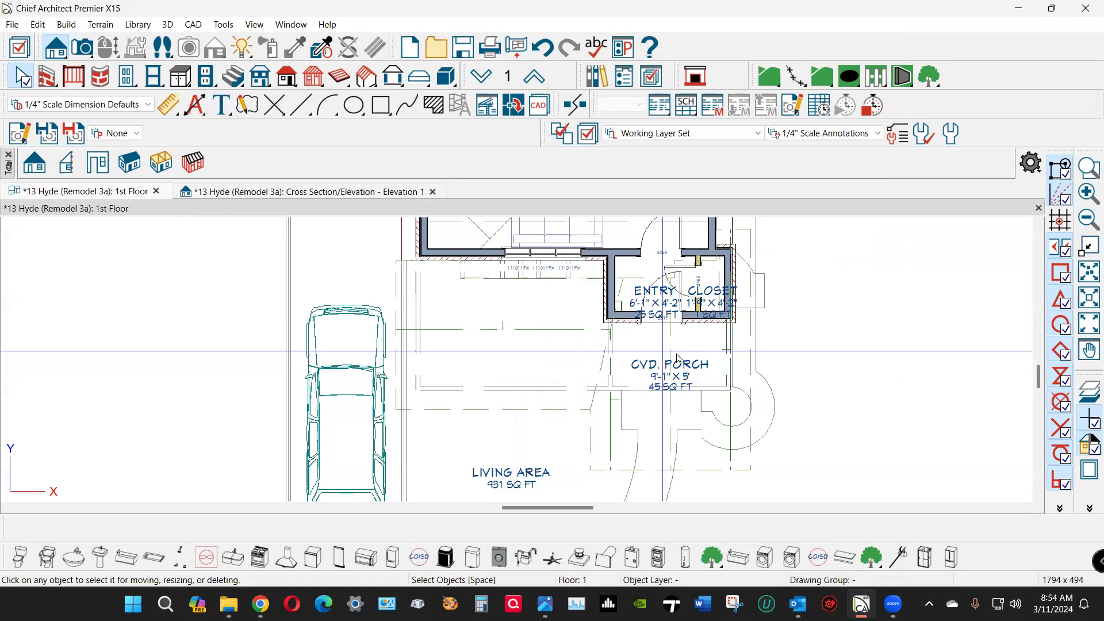
Step: Move the Cvd. Porch room label up toward the entry so it sits within the porch outline
scroll(687, 362, up, 1)
click(691, 383)
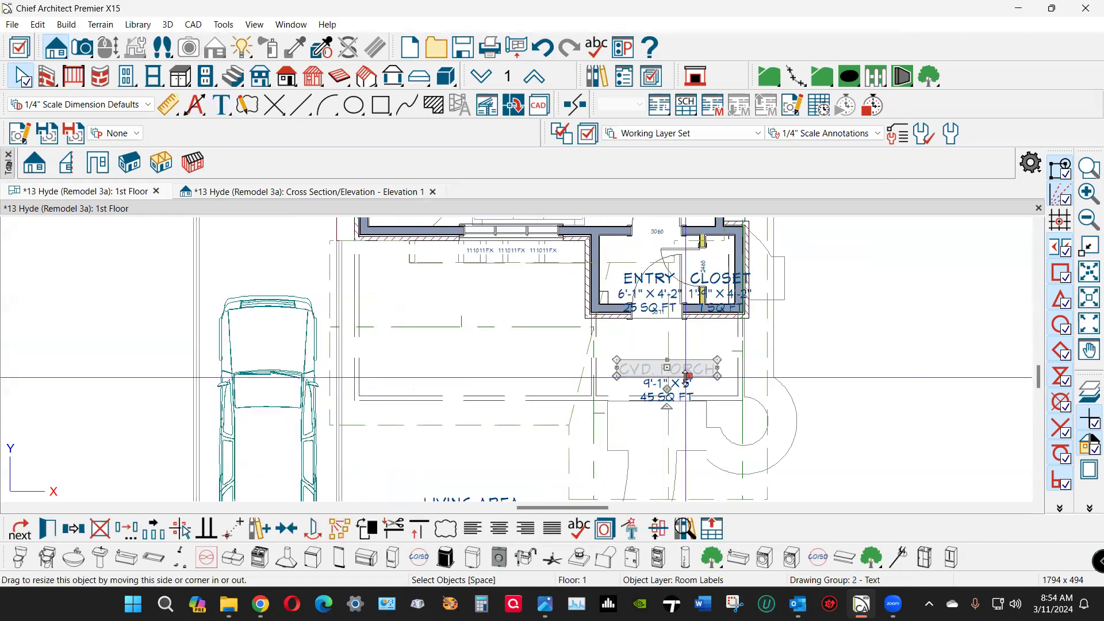
drag(666, 366, 666, 342)
key(Escape)
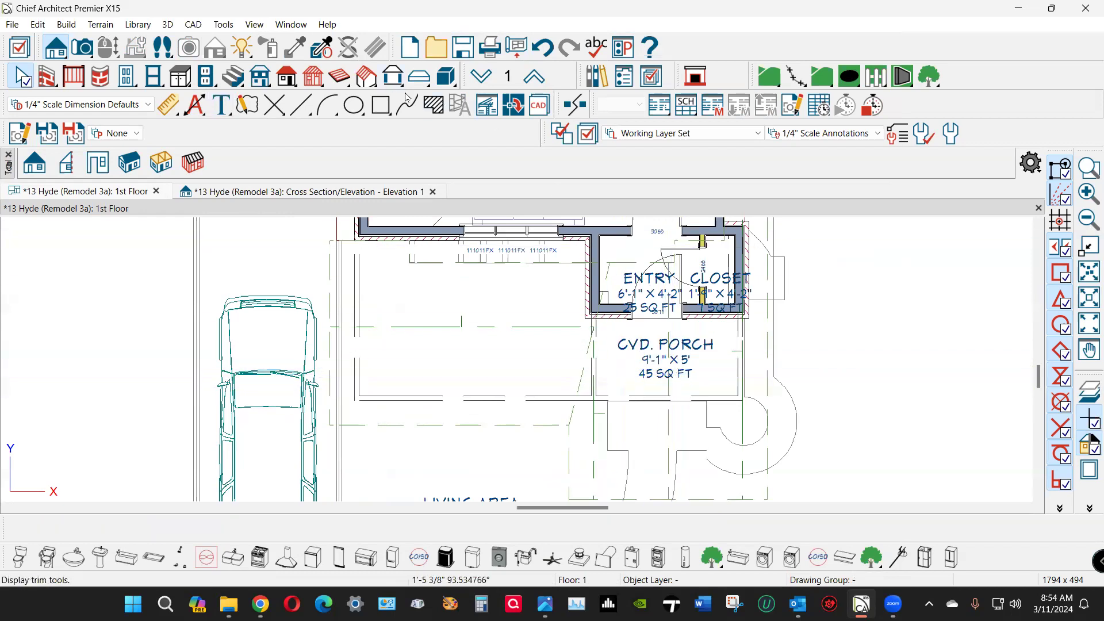
Step: Turn off display of the Rooms, Interior Dimensions and Rooms, Interior Area layers in the Working Layer Set
click(587, 135)
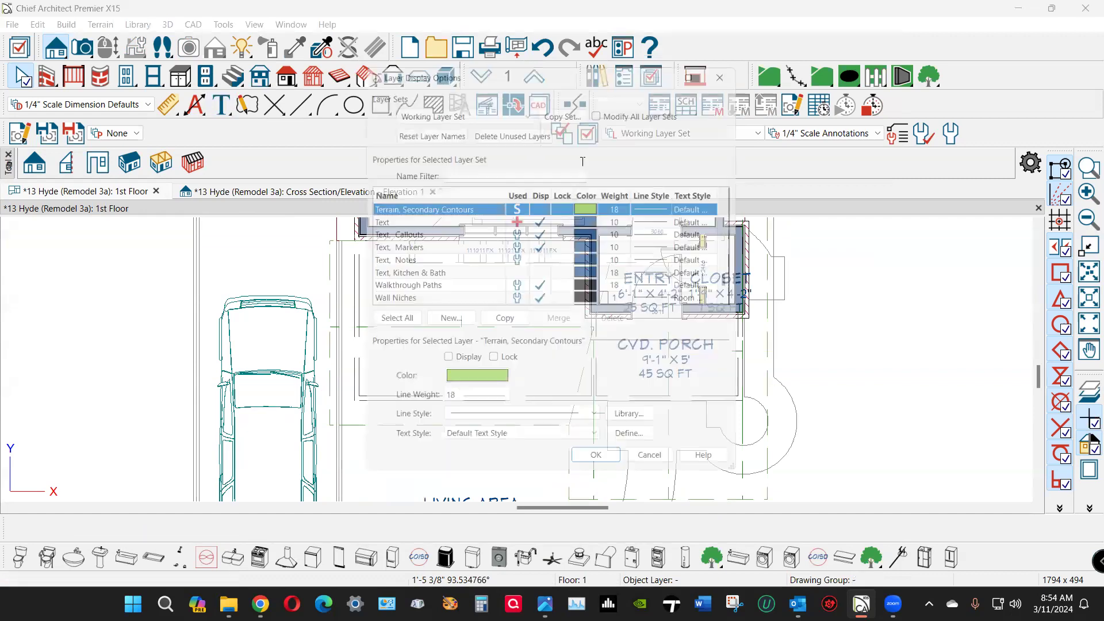
click(473, 259)
key(r)
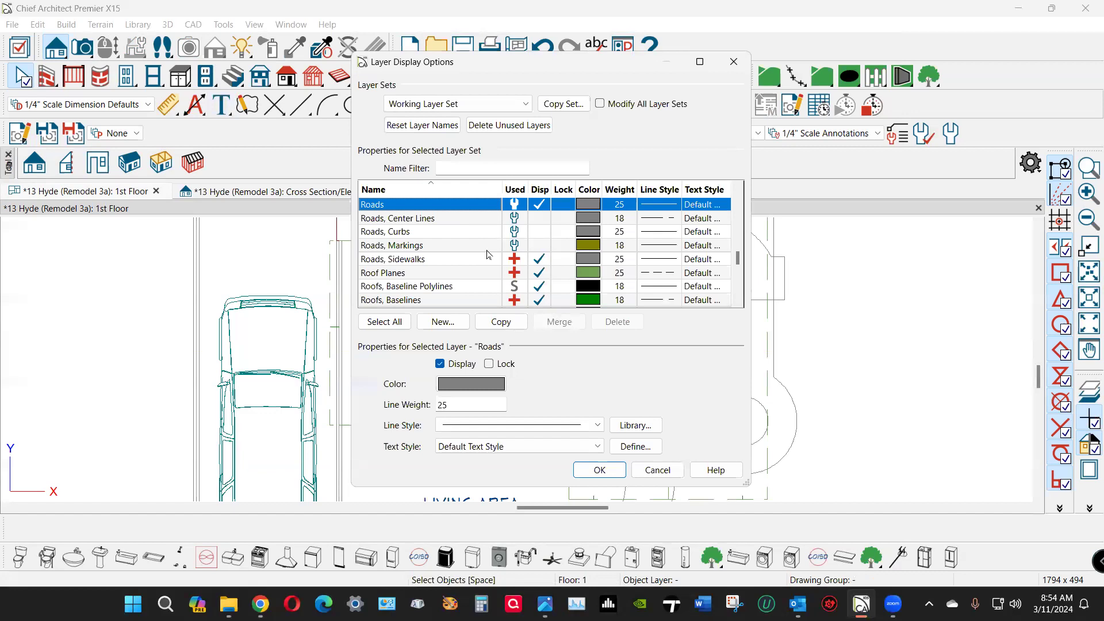
scroll(545, 271, down, 2)
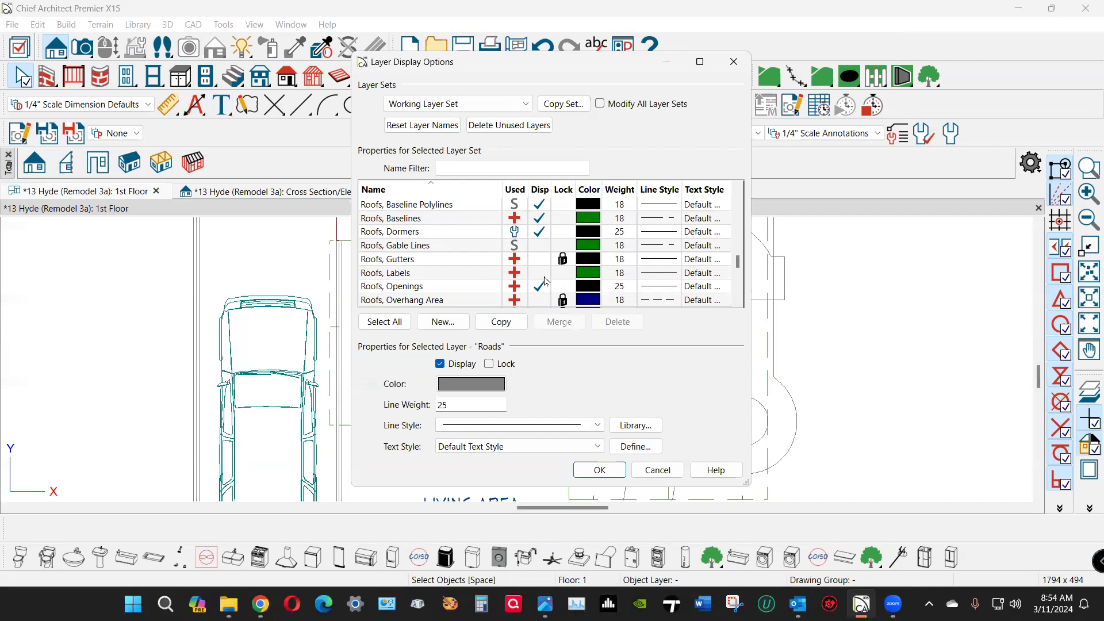
scroll(545, 275, down, 2)
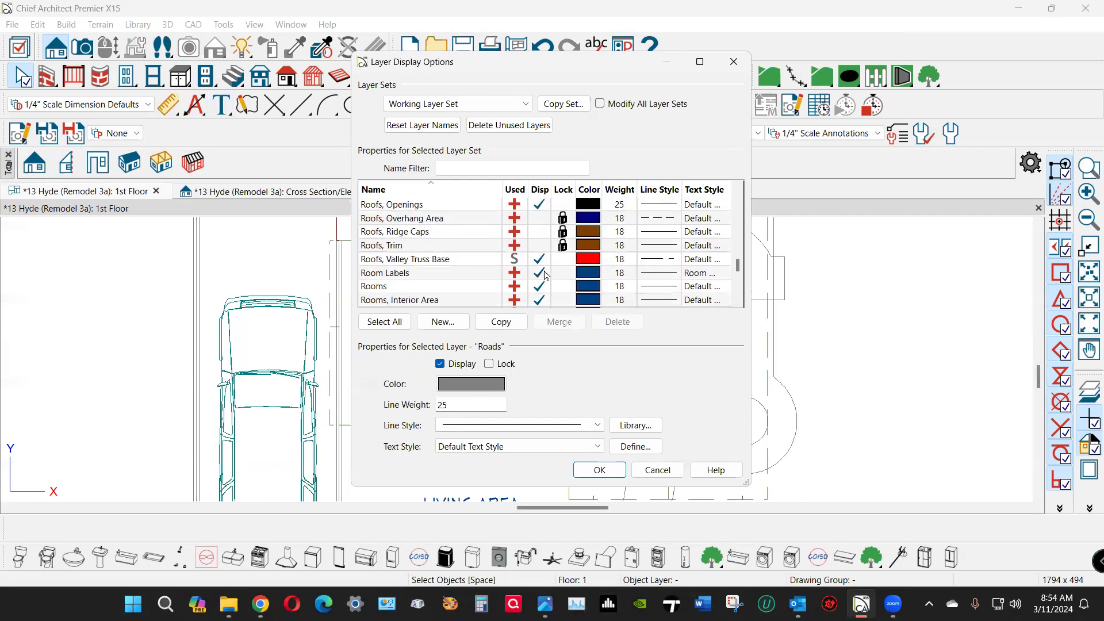
scroll(546, 275, down, 1)
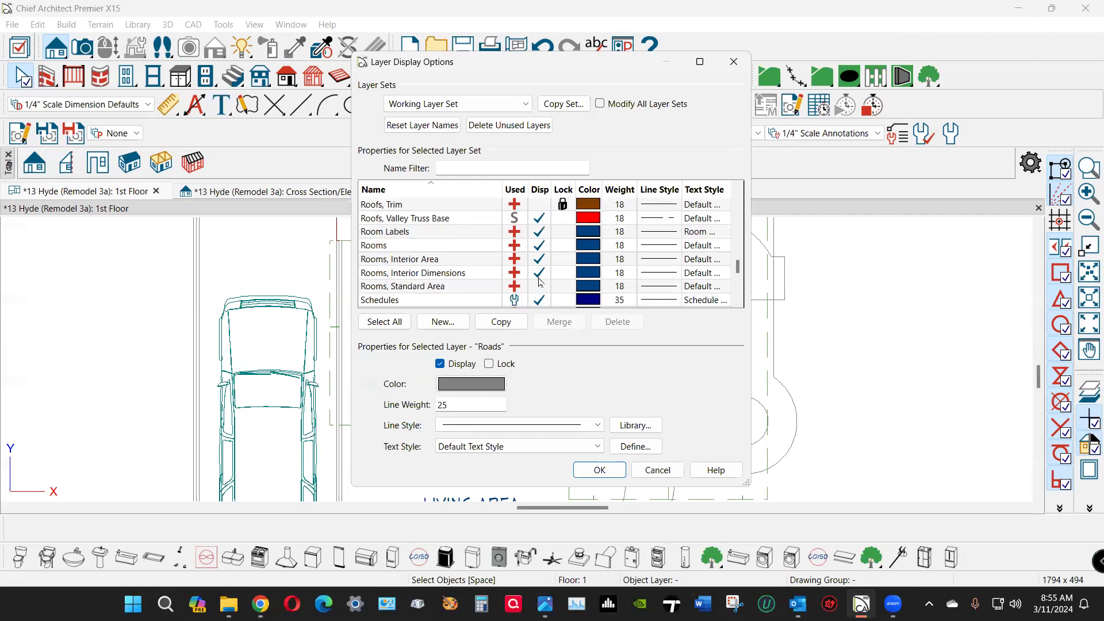
click(540, 274)
click(539, 275)
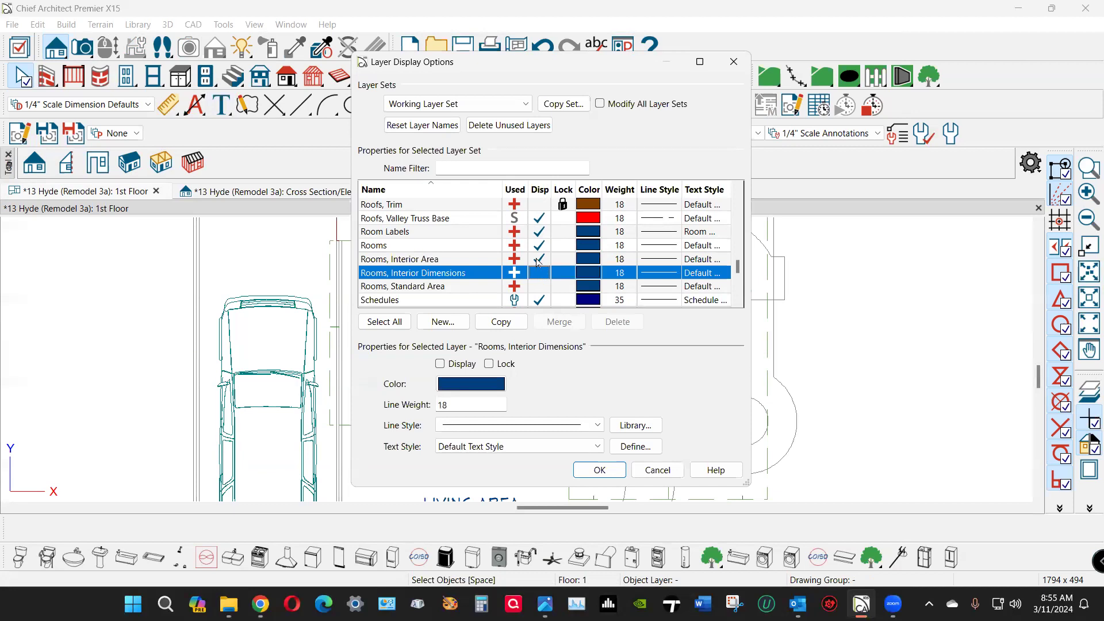
click(538, 262)
click(538, 261)
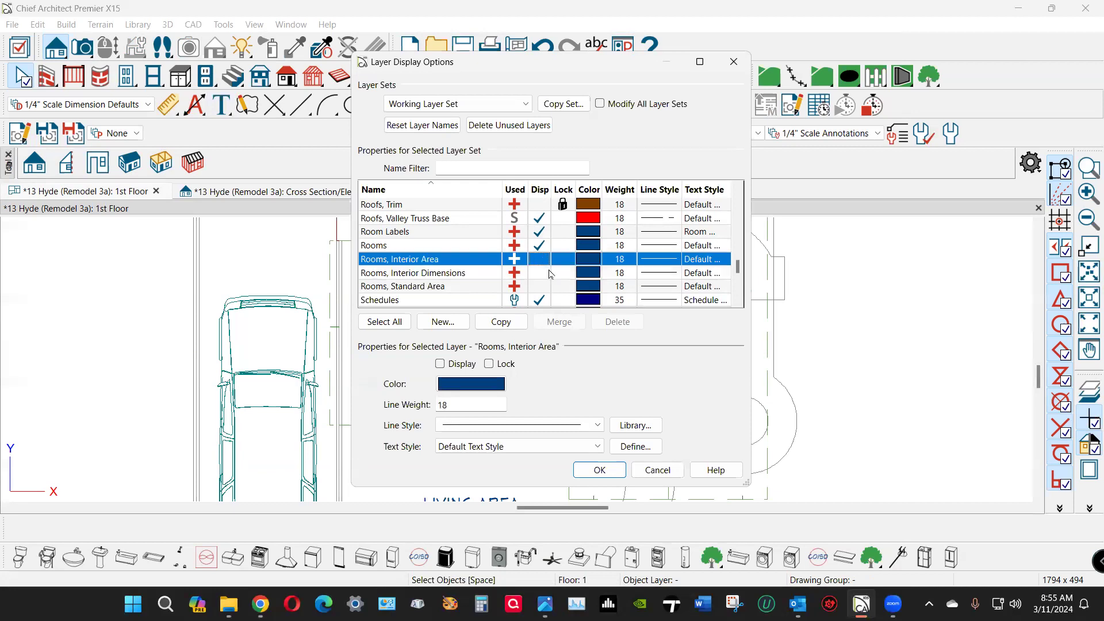
click(596, 469)
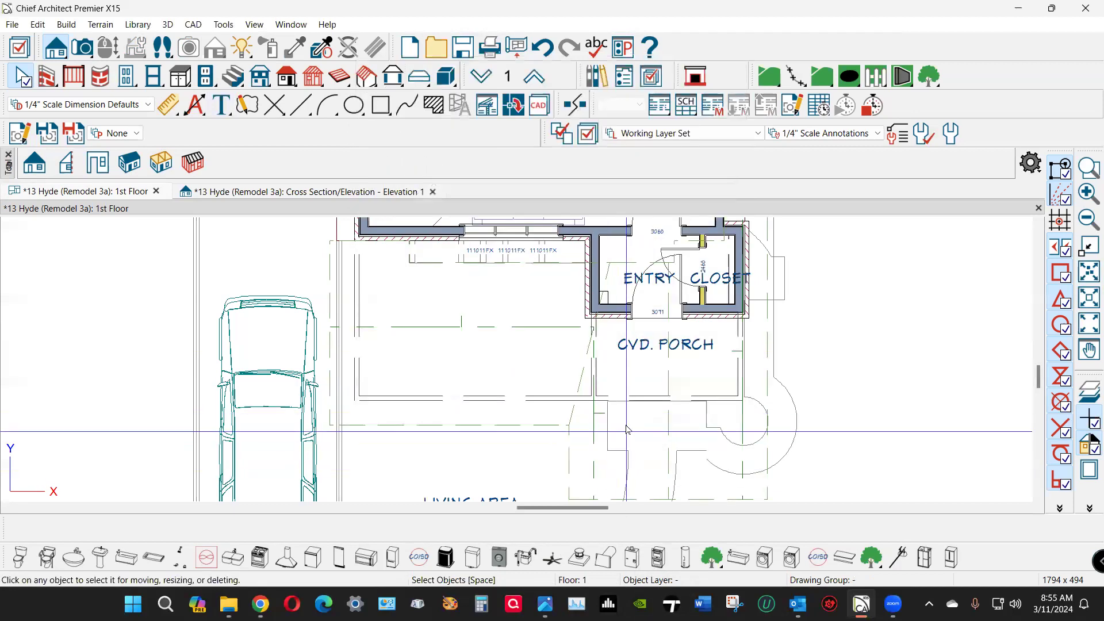
Step: Rename the porch in front of the living room window as cvd. Porch and show its room label
click(517, 375)
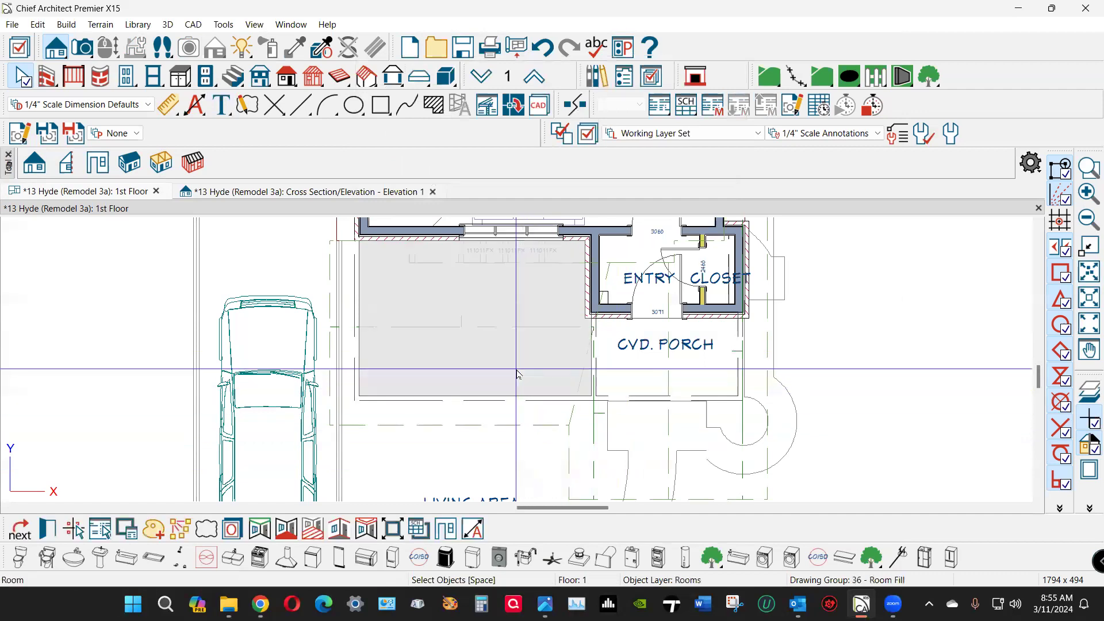
double_click(456, 304)
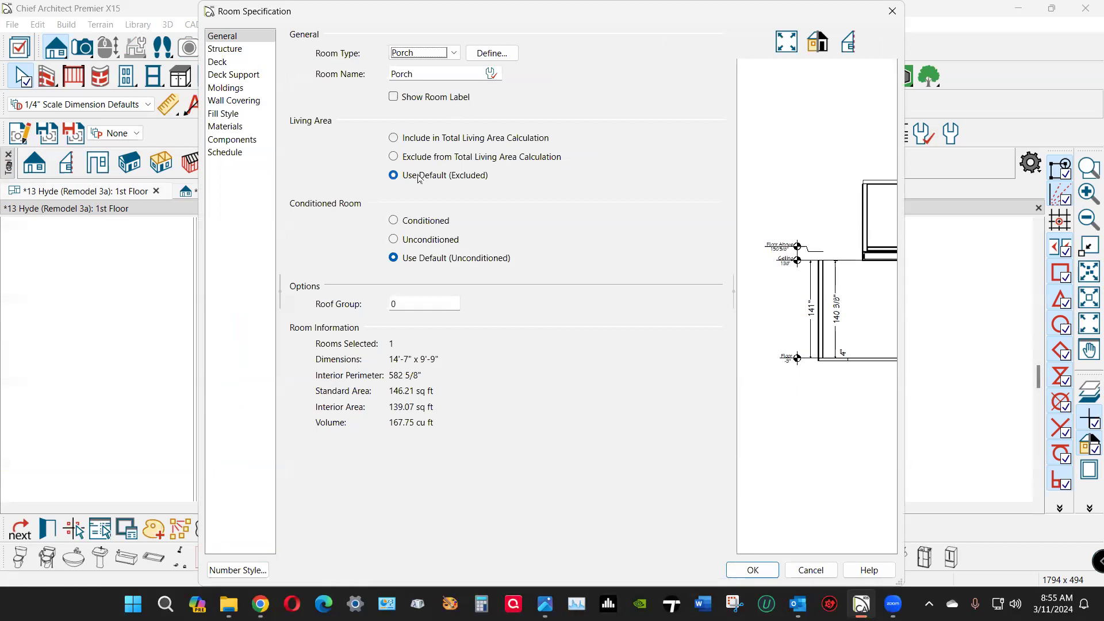
click(392, 70)
text(cvd)
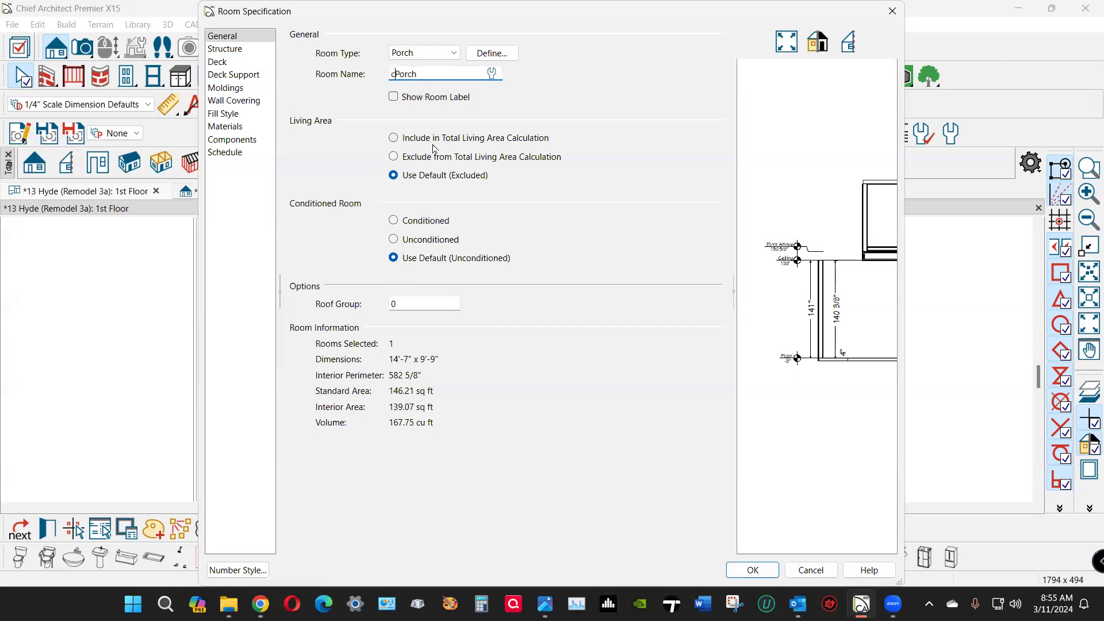
text(.)
click(396, 98)
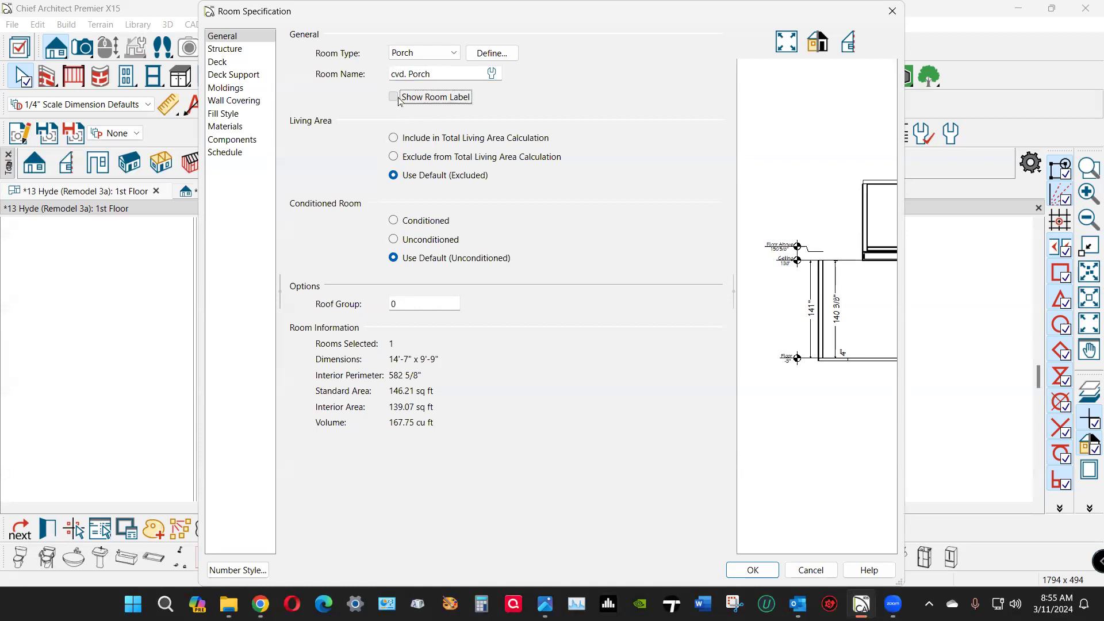
click(233, 49)
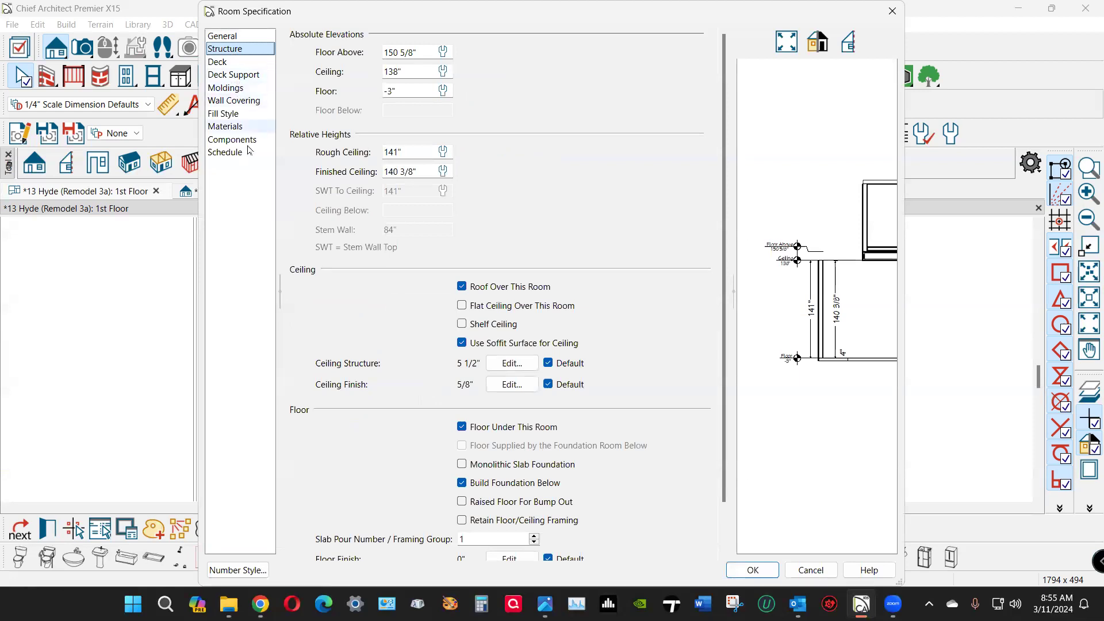
click(745, 569)
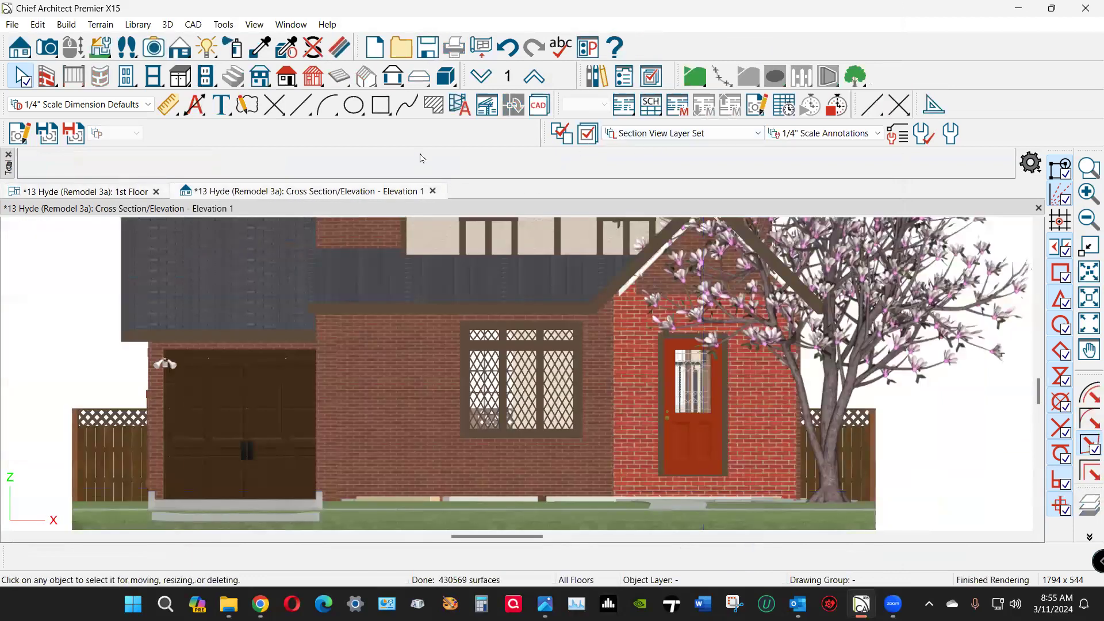
Step: Close the Elevation 1 view and create a Perspective Full Overview showing the front of the house
click(433, 192)
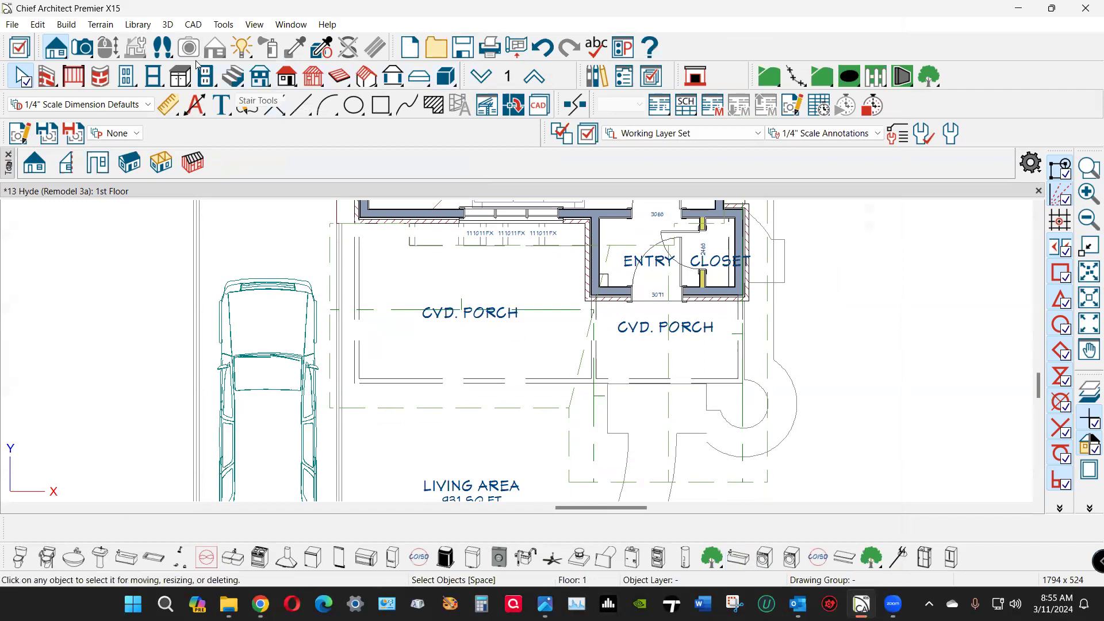
click(82, 49)
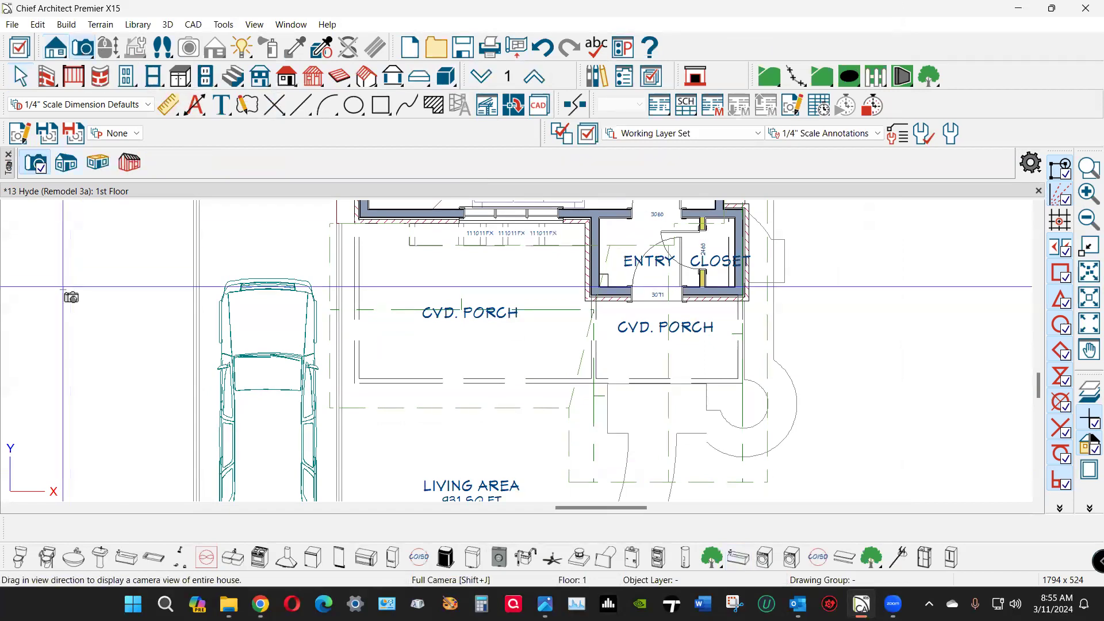
click(66, 164)
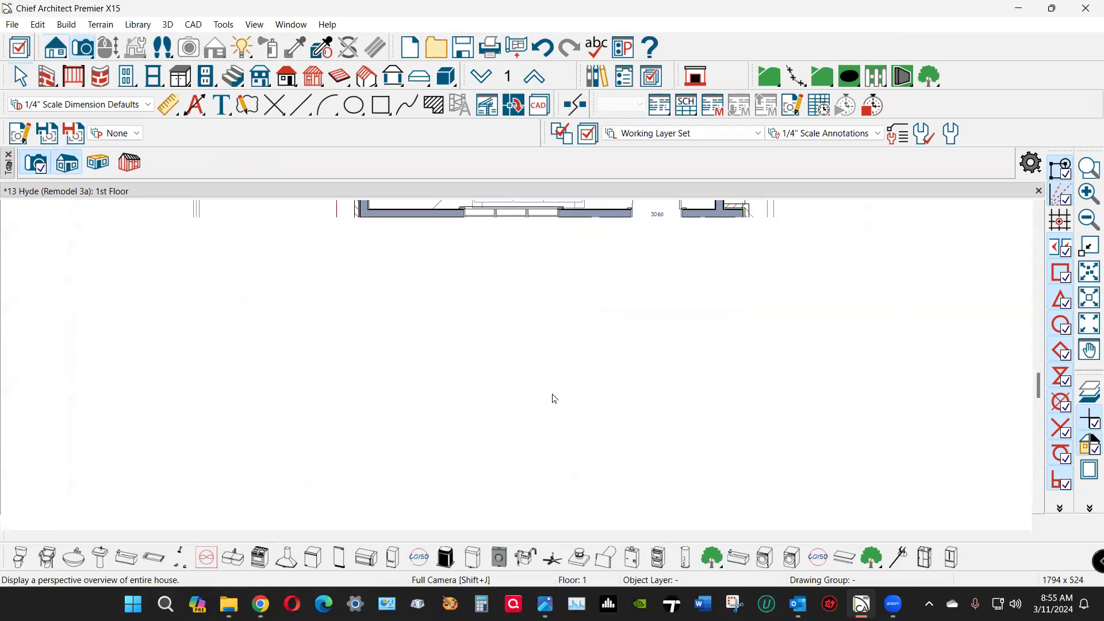
drag(554, 398, 665, 362)
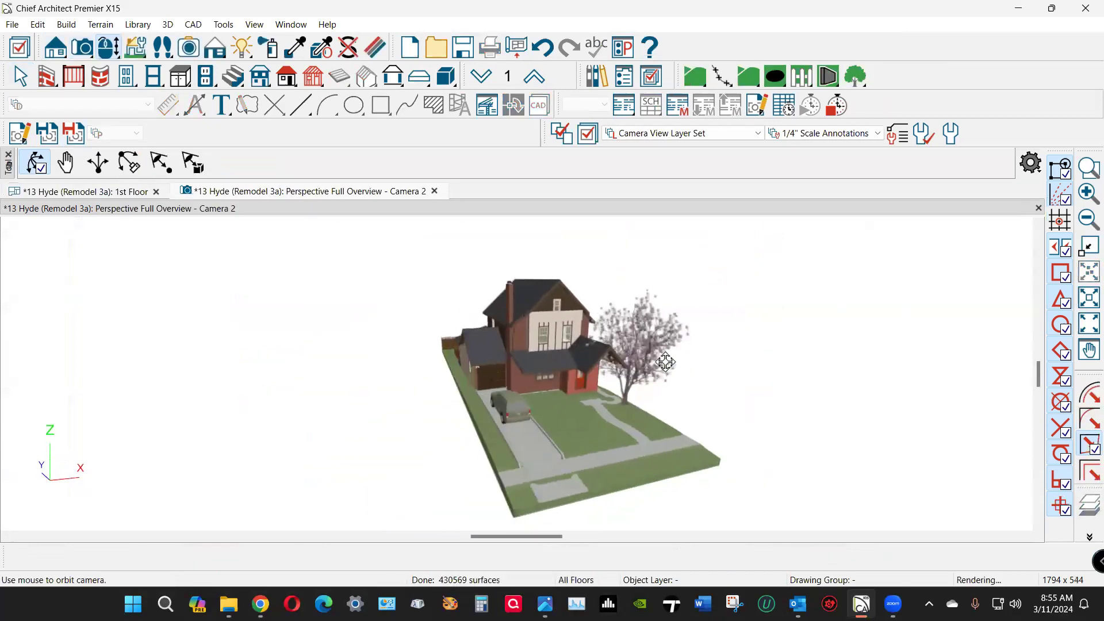
scroll(590, 378, up, 5)
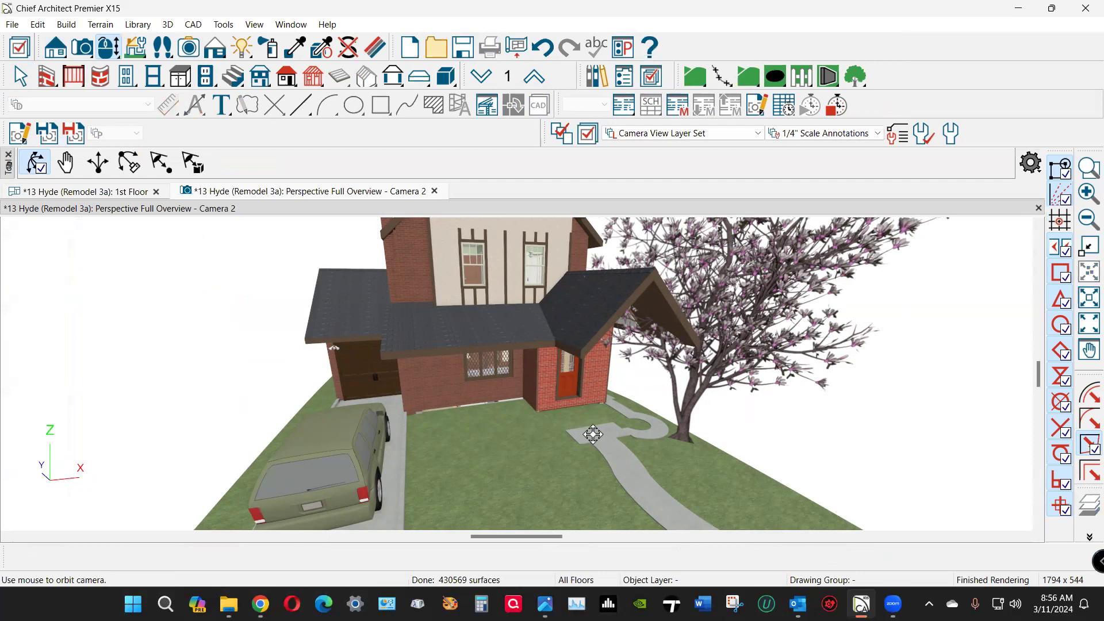
Step: Make a room polyline from the porch by the living room and extend it across the entry porch
key(ctrl+Tab)
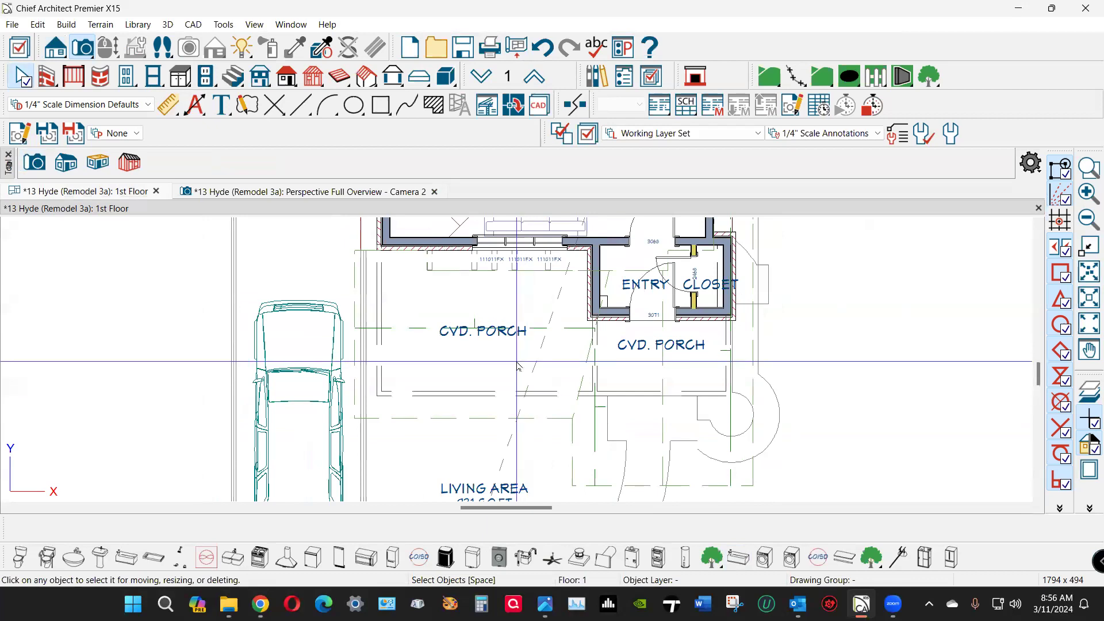
click(517, 367)
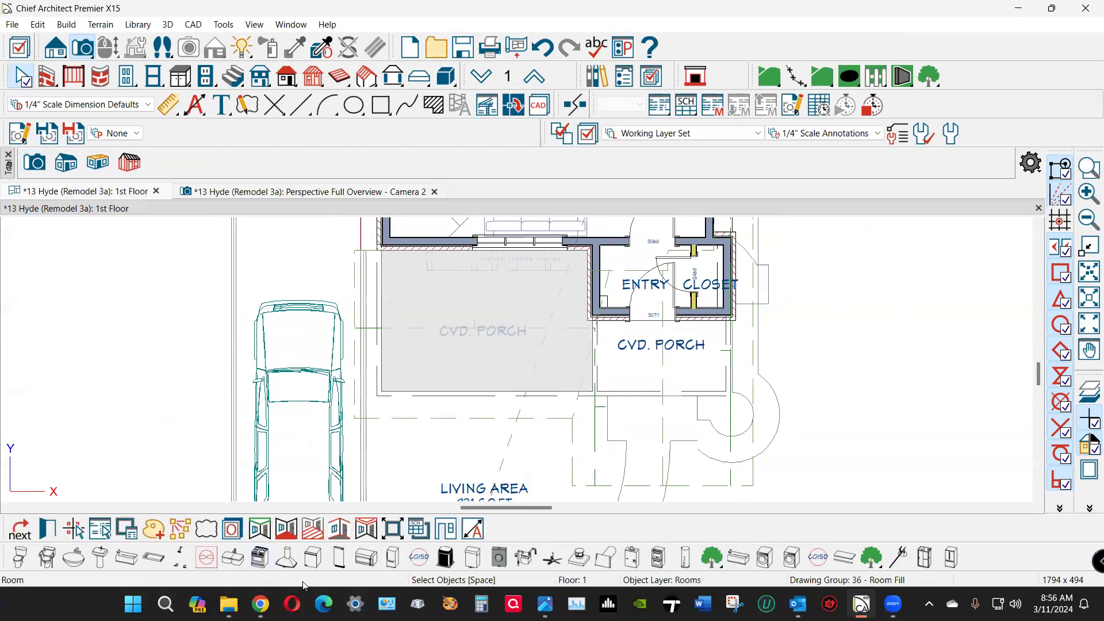
click(287, 530)
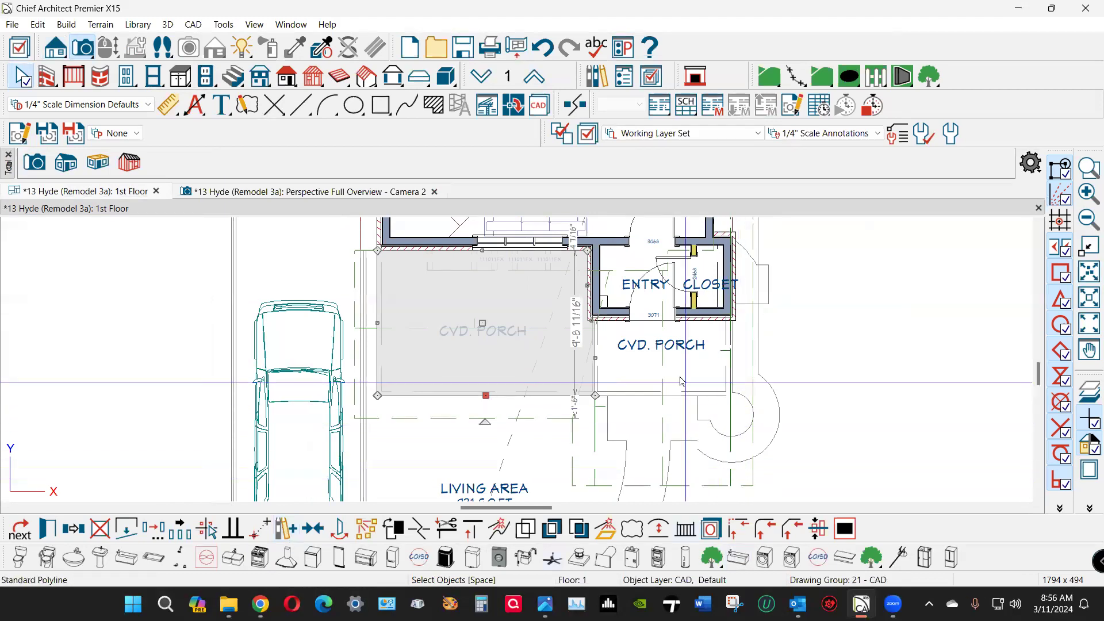
scroll(607, 364, up, 2)
drag(584, 361, 750, 367)
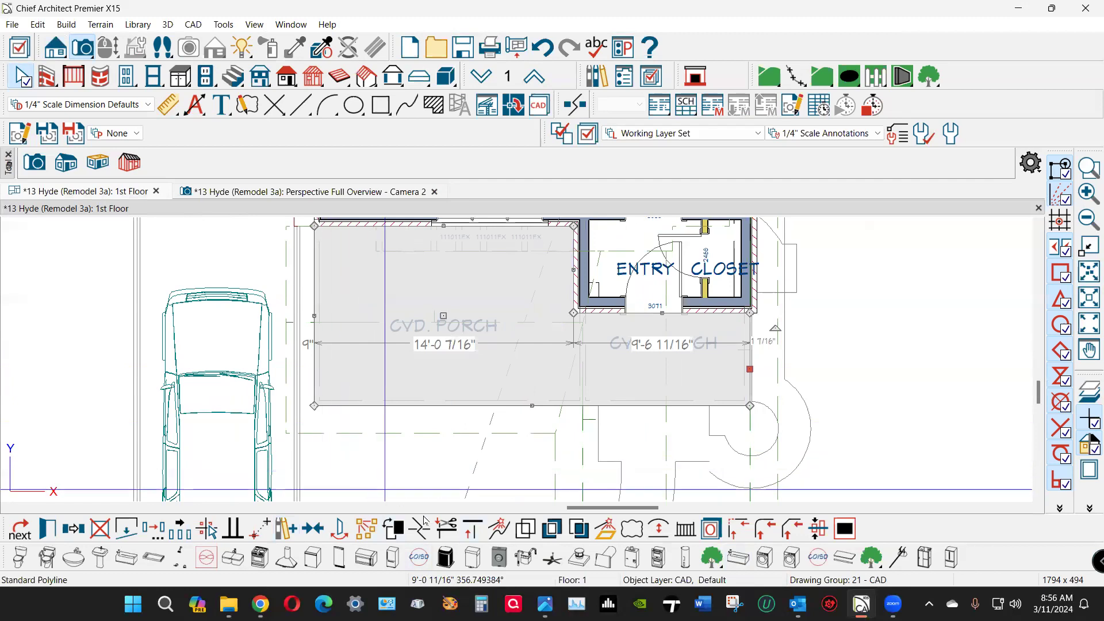
Step: Convert the polyline over both front porches into a Terrain Feature with Make Hole enabled
click(607, 528)
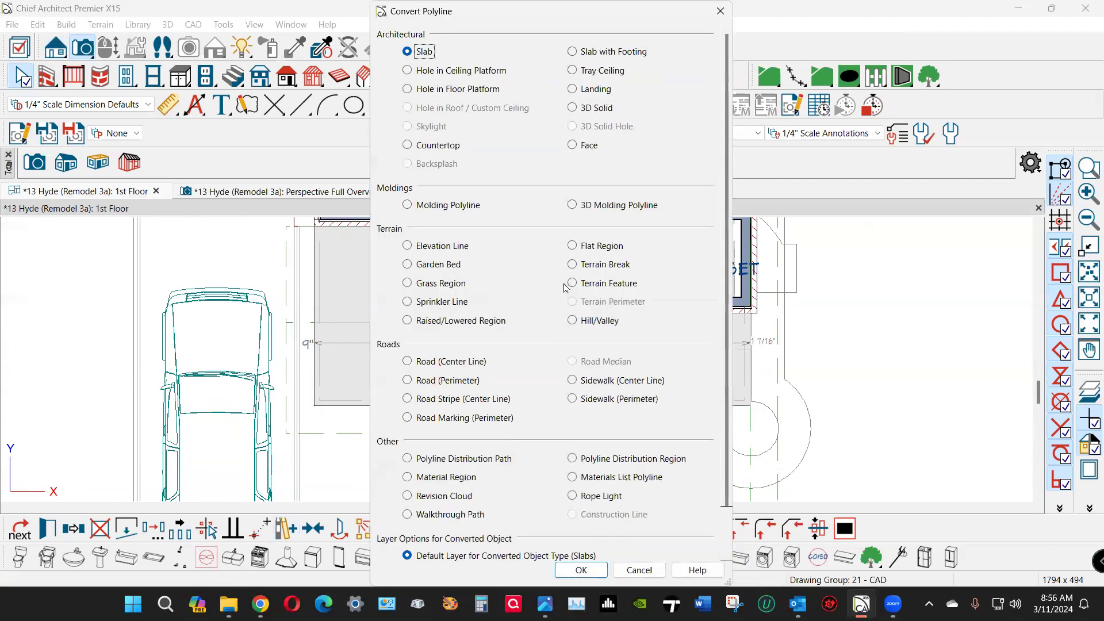
click(572, 283)
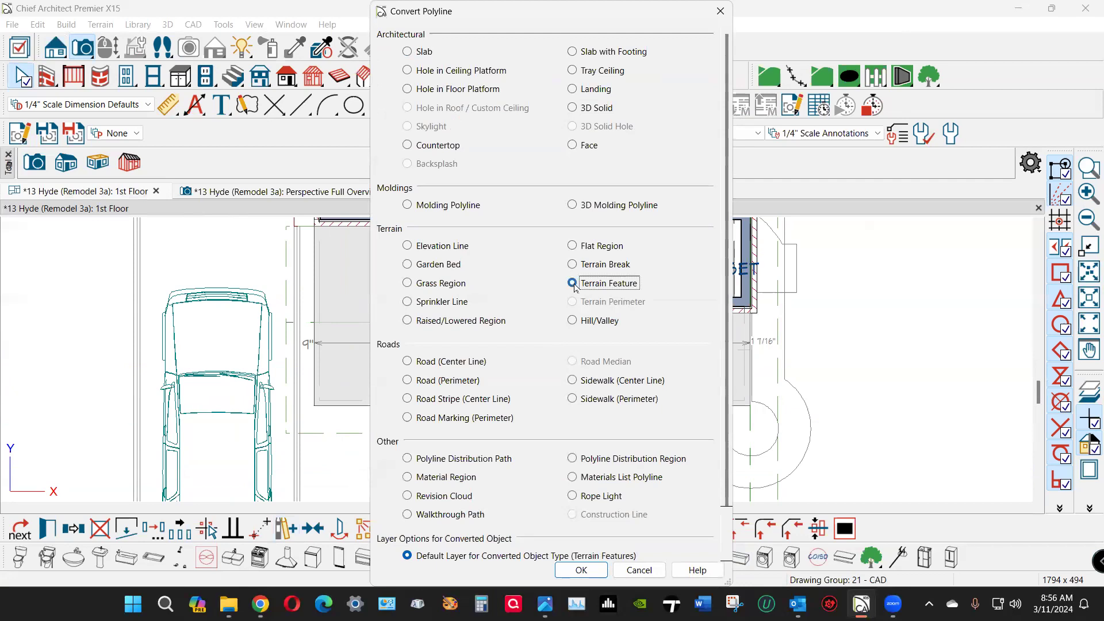
click(581, 568)
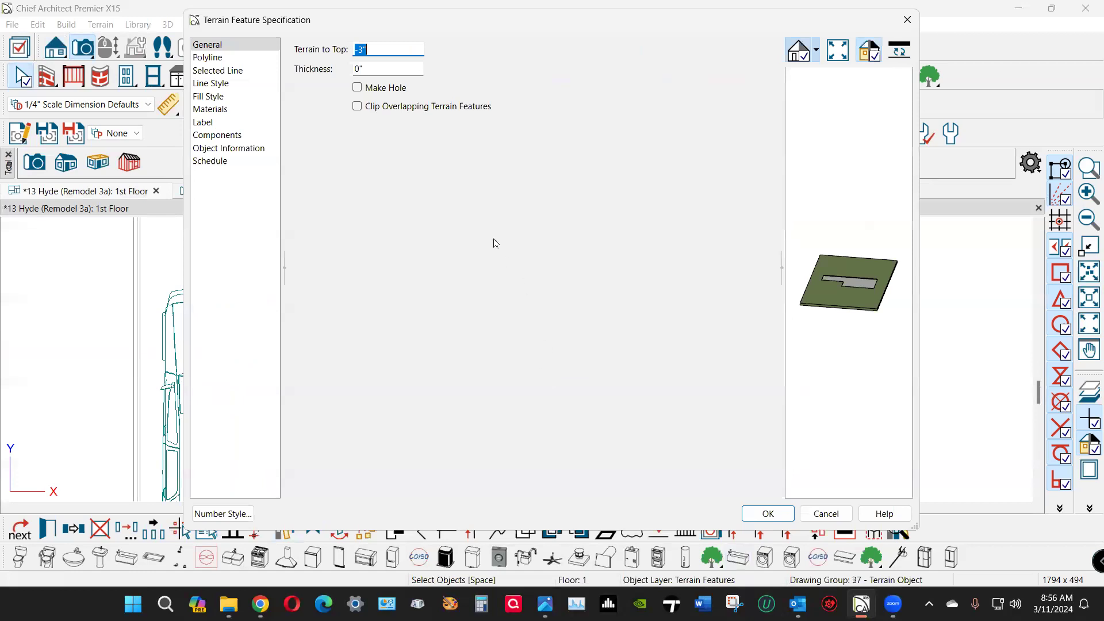
click(360, 90)
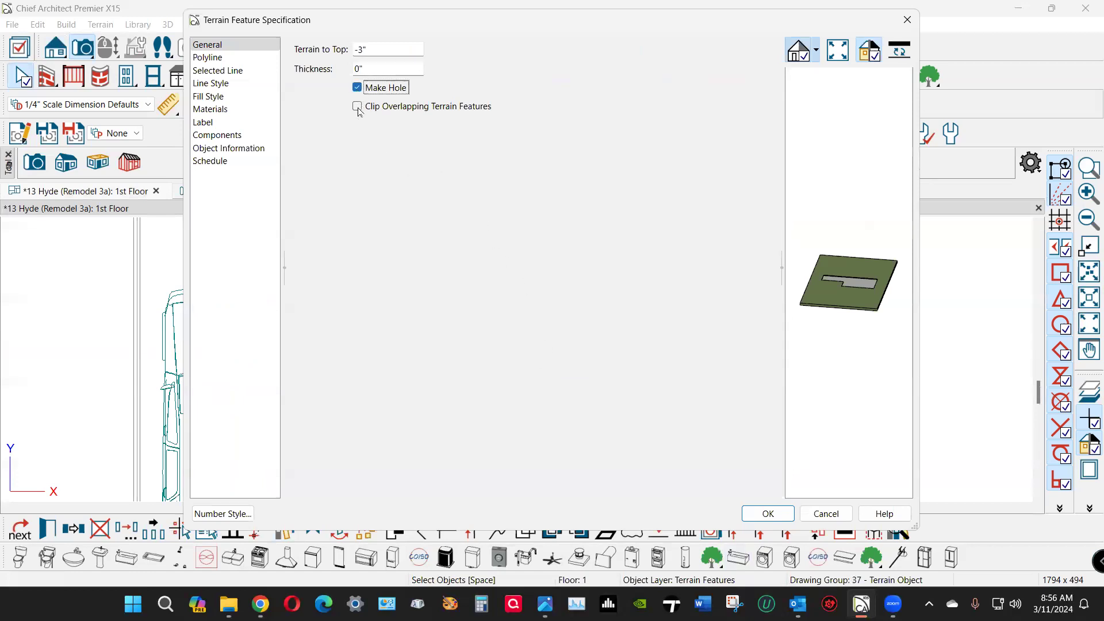
click(769, 513)
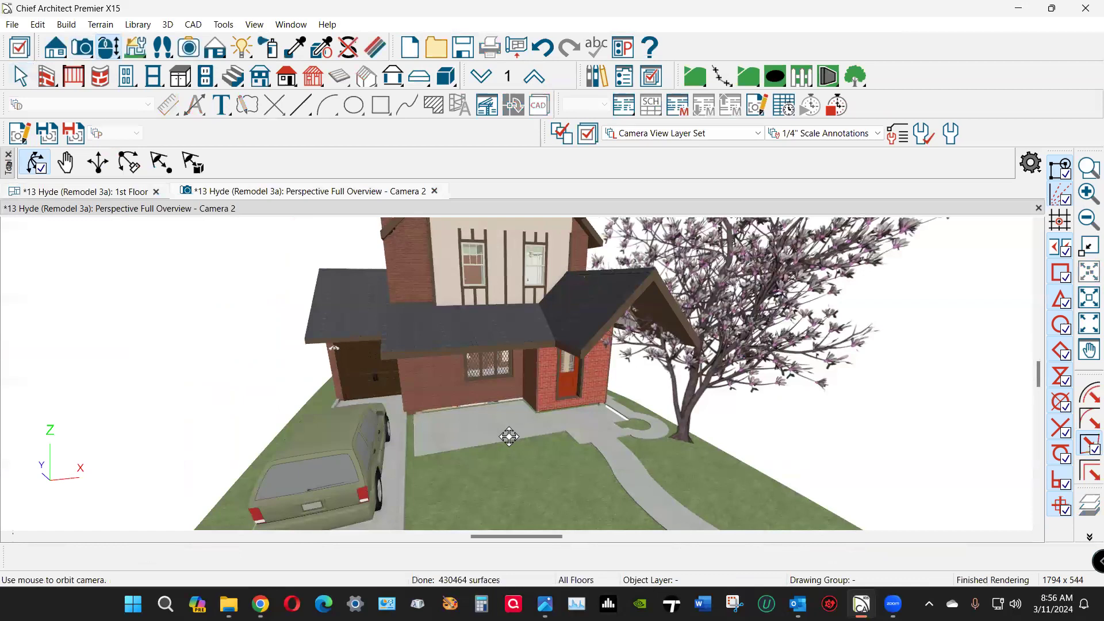
scroll(513, 435, up, 2)
scroll(515, 437, up, 2)
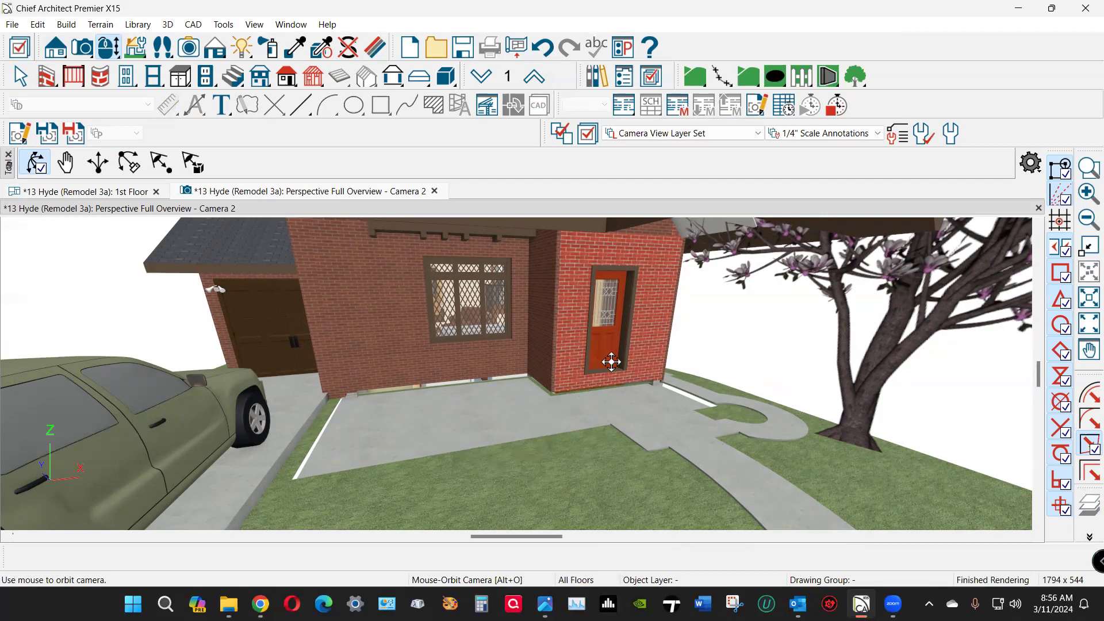
Step: Examine the Entry room's absolute elevations, relative heights and floor structure settings
key(ctrl+Tab)
scroll(548, 383, down, 2)
scroll(568, 311, up, 2)
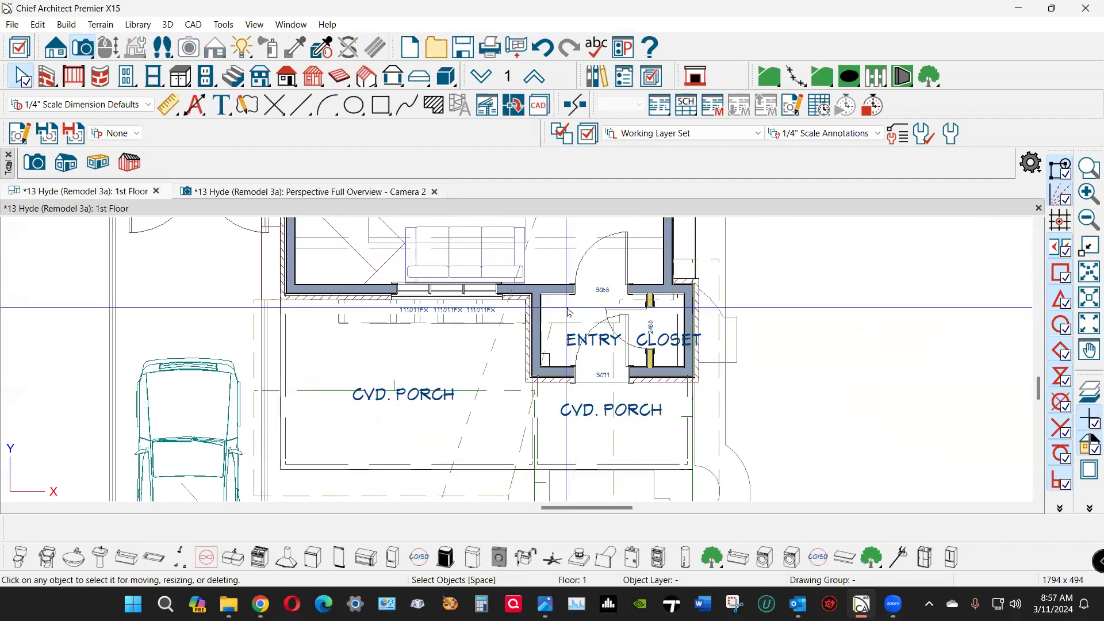
click(568, 311)
click(44, 529)
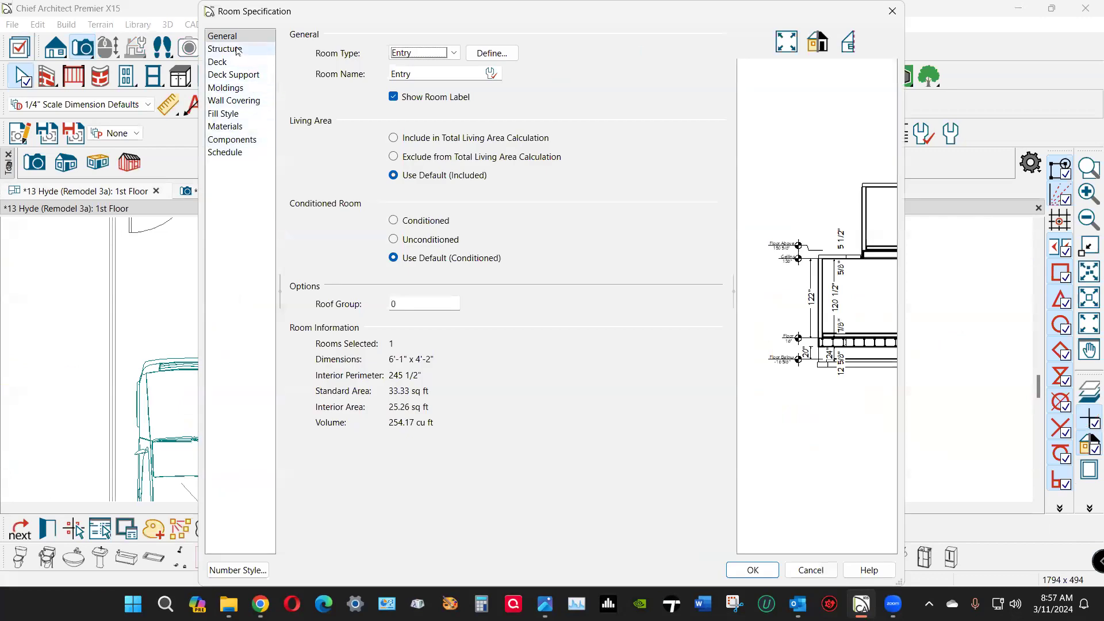
click(236, 49)
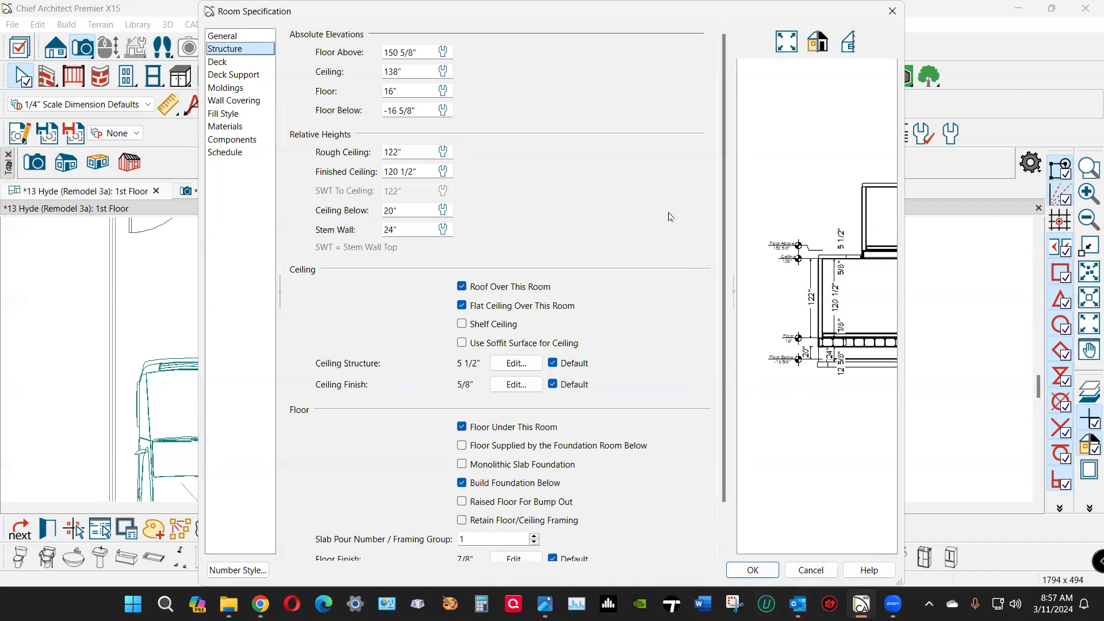
click(753, 571)
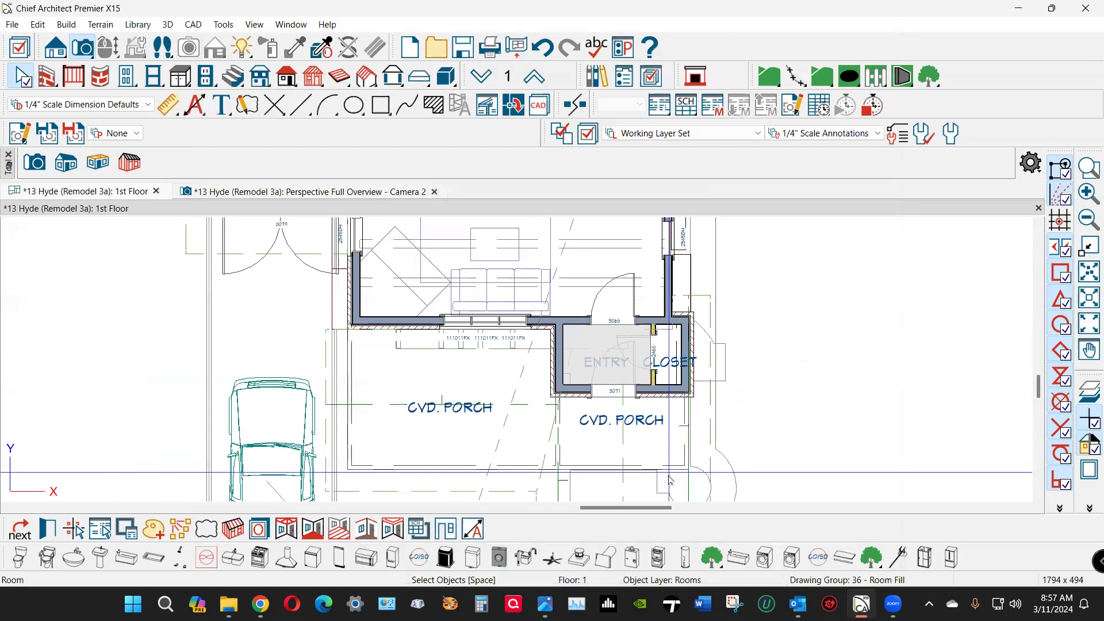
scroll(647, 428, down, 2)
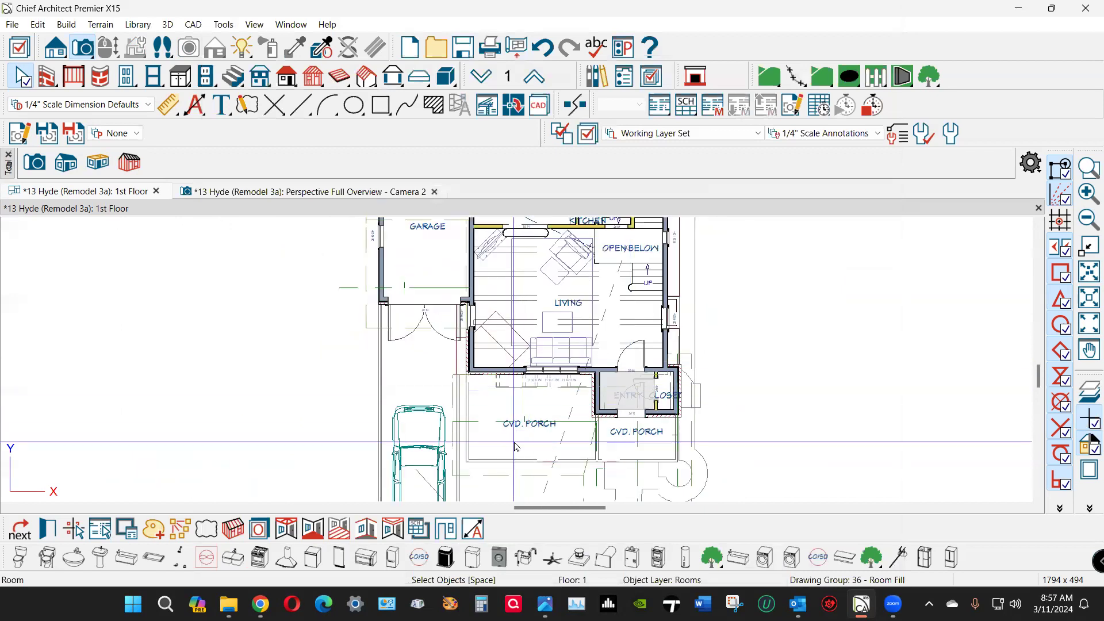
scroll(335, 429, down, 5)
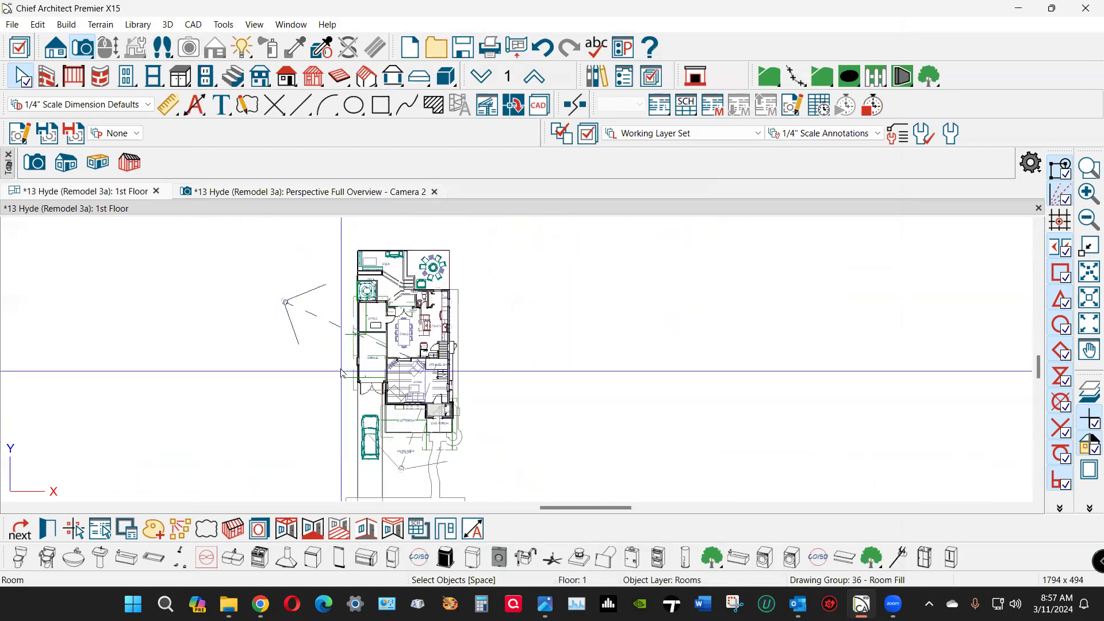
Step: Select every room whose Floor Elevation matches the Entry room's 16" by matching properties
scroll(327, 328, down, 1)
scroll(324, 274, up, 2)
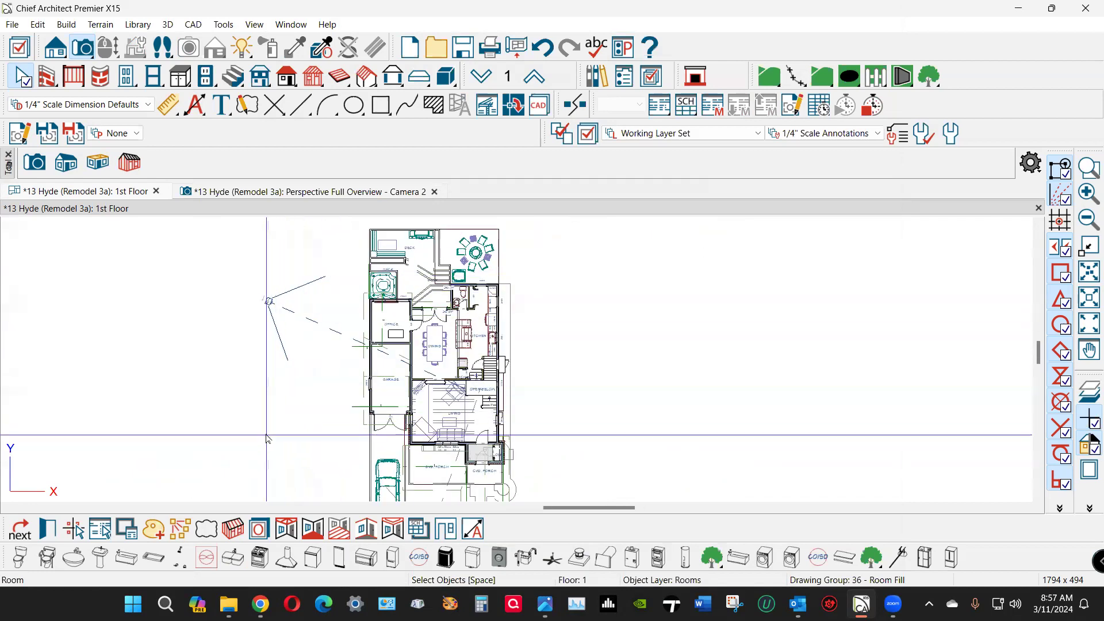
click(182, 530)
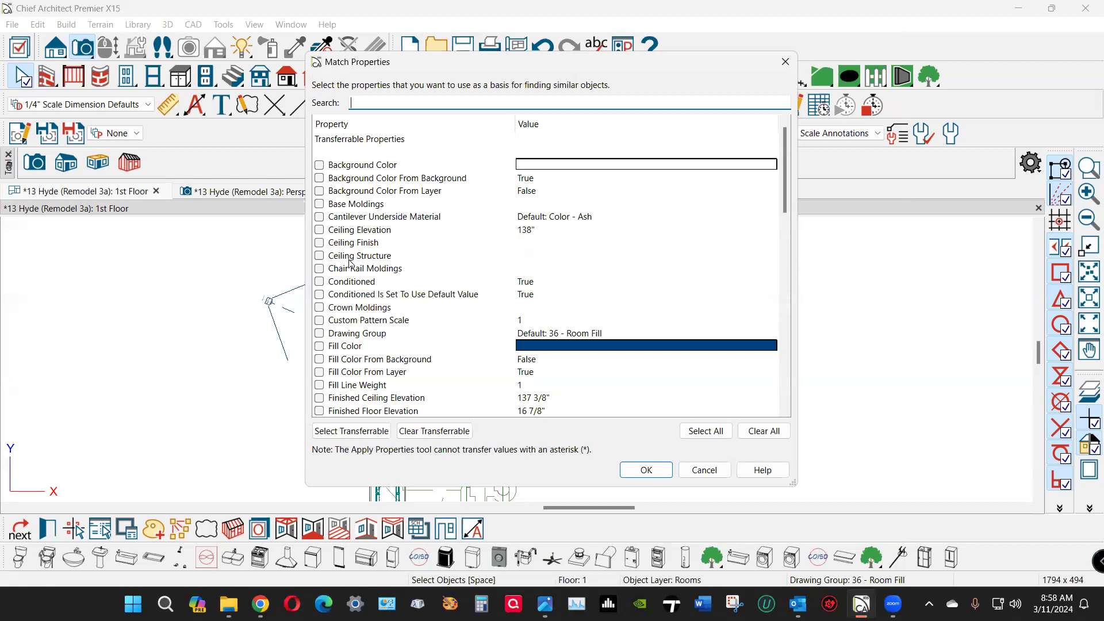
scroll(364, 313, down, 2)
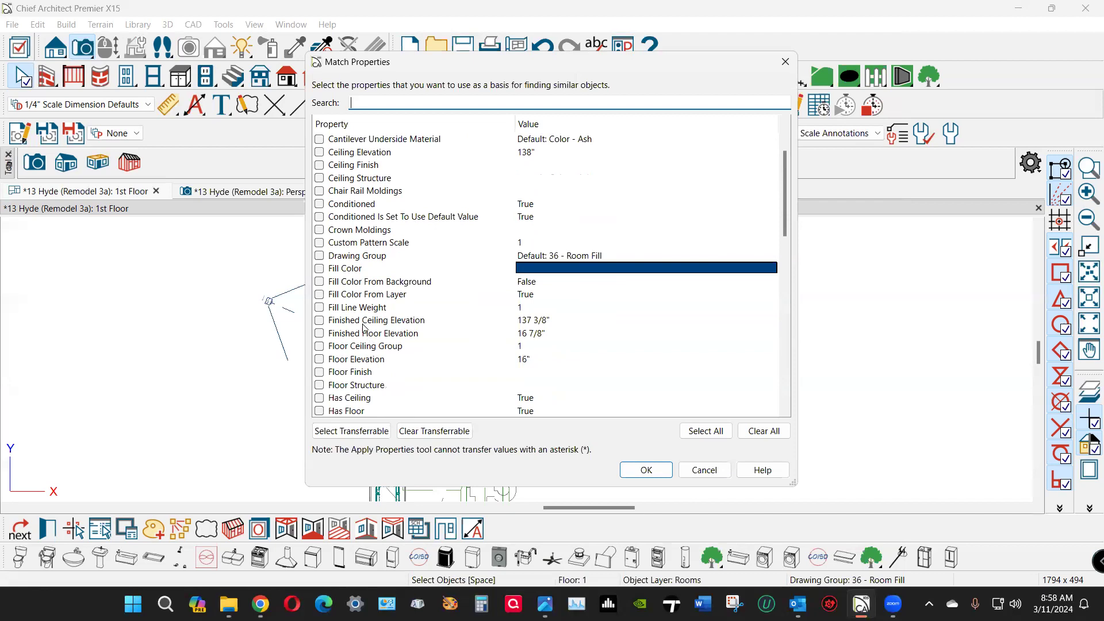
click(320, 360)
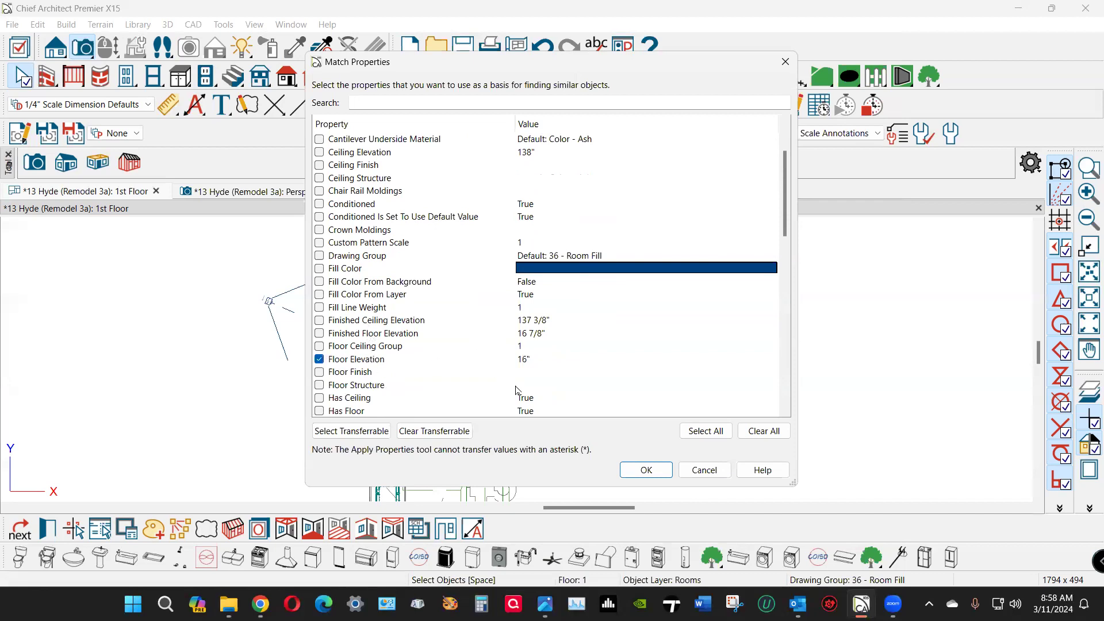
click(637, 471)
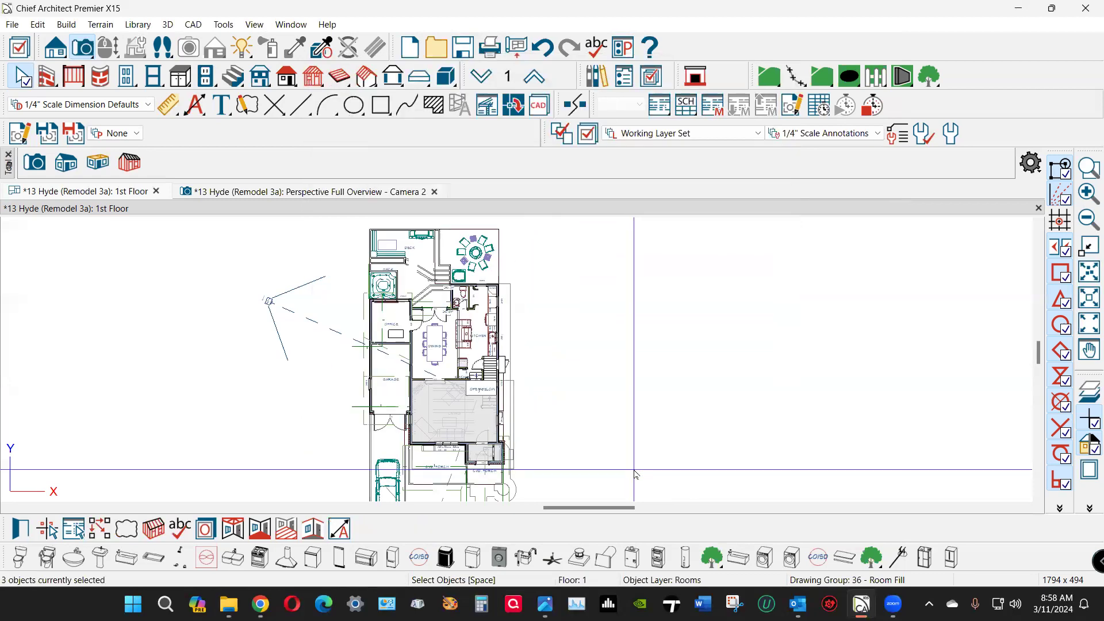
Step: Set the absolute floor elevation of the three selected rooms to 0" and check the structure settings
scroll(439, 470, up, 2)
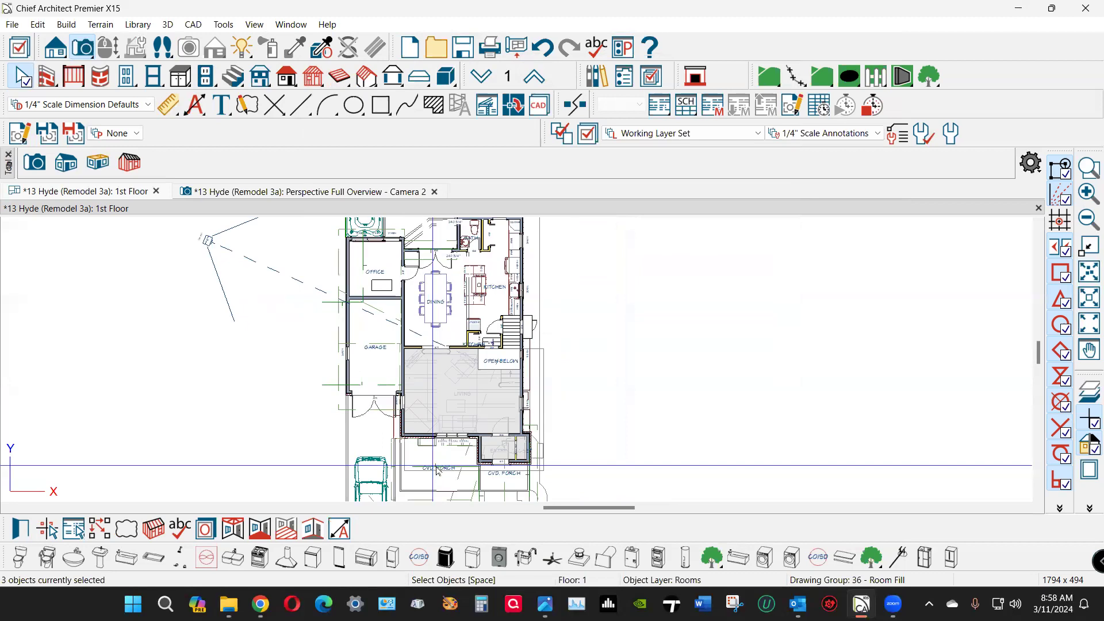
scroll(438, 470, up, 1)
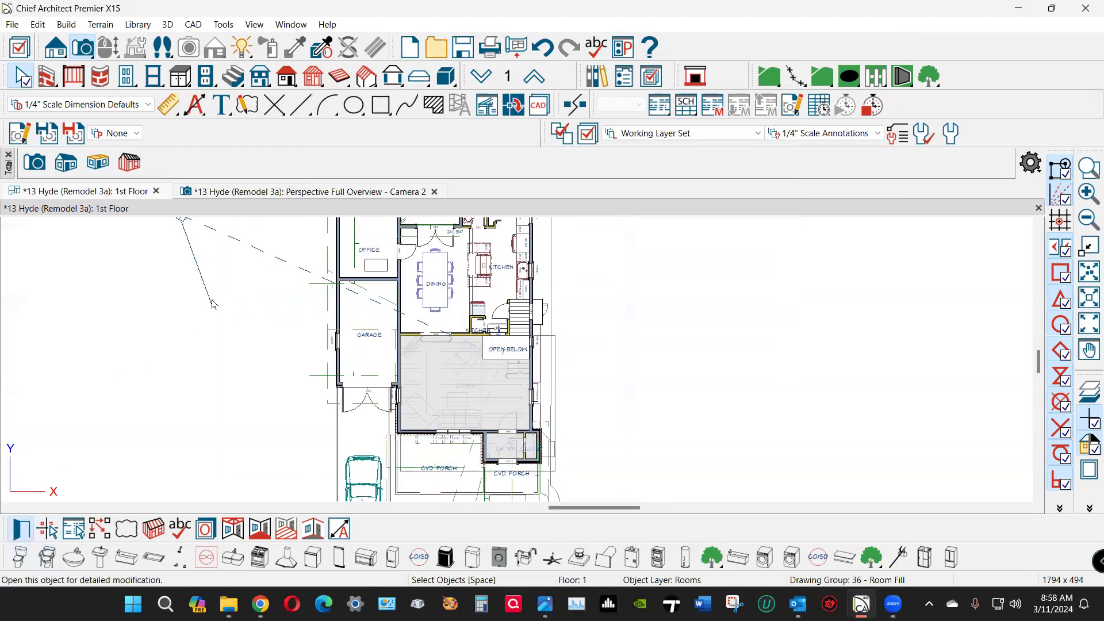
key(e)
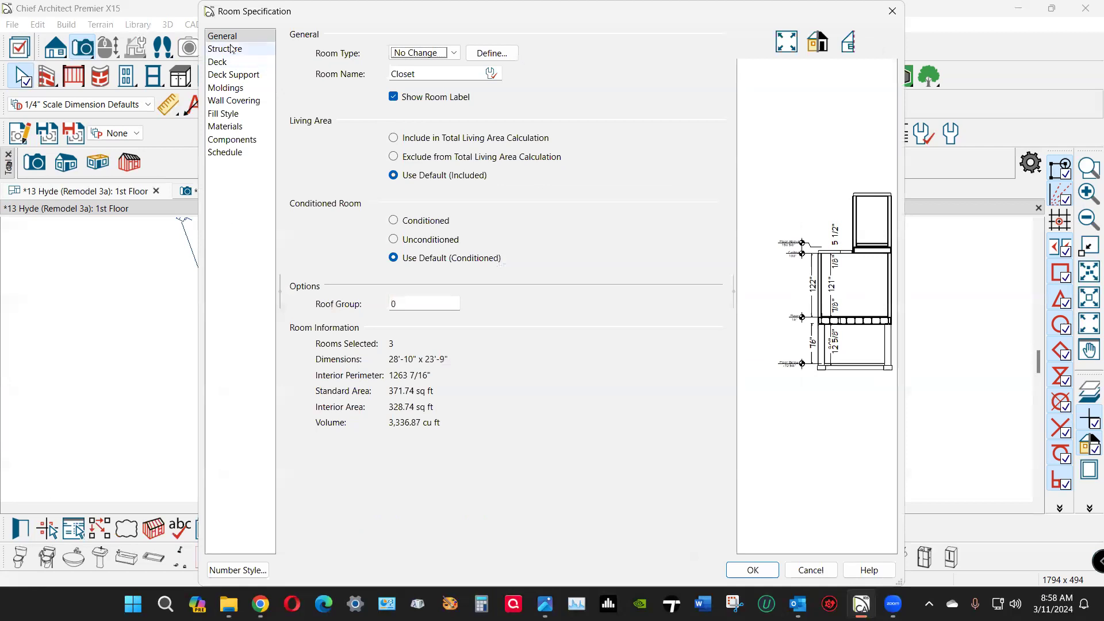
click(231, 49)
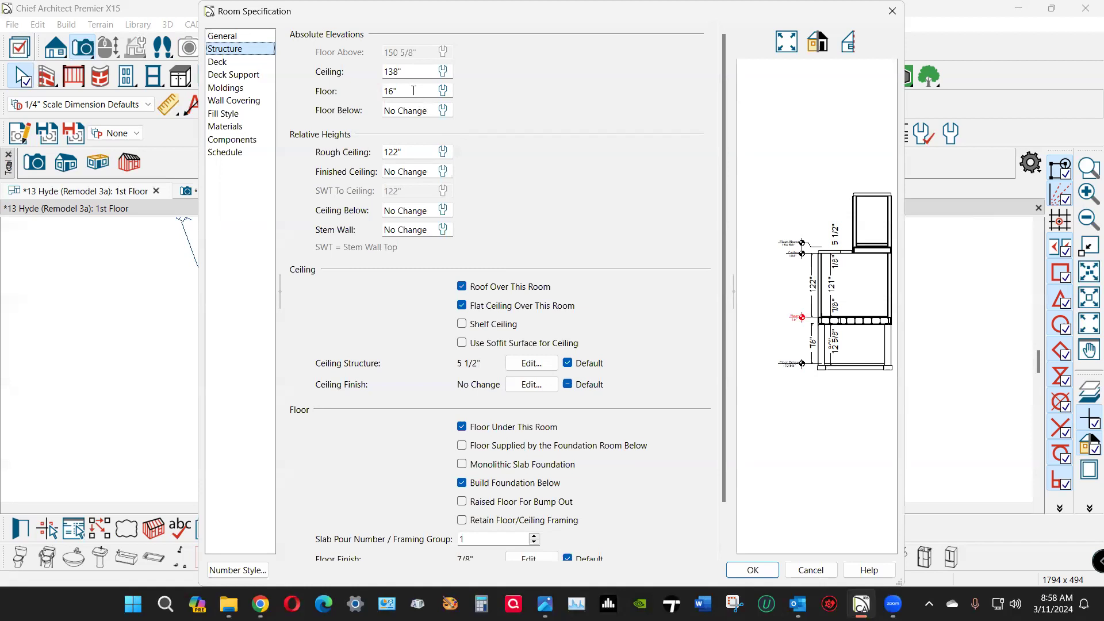
click(767, 570)
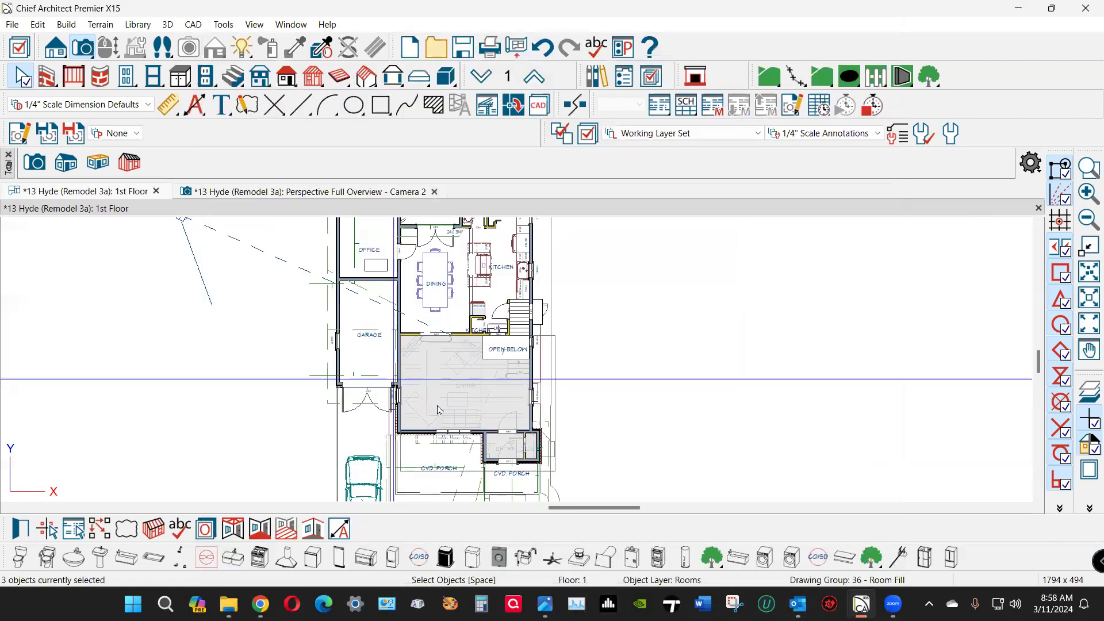
scroll(461, 402, down, 1)
click(24, 532)
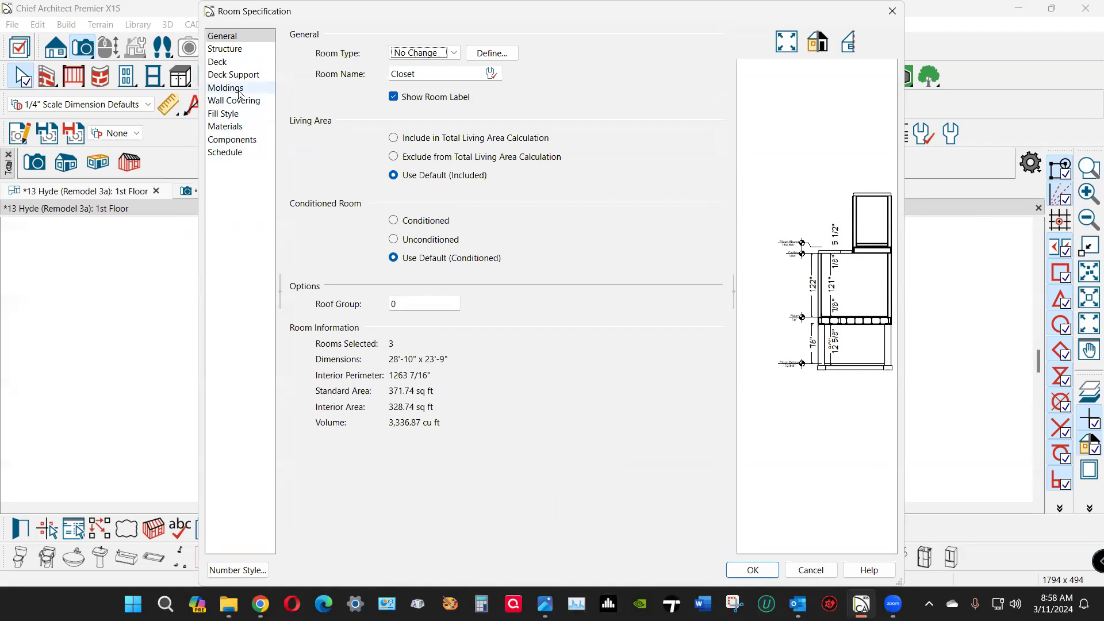
click(225, 49)
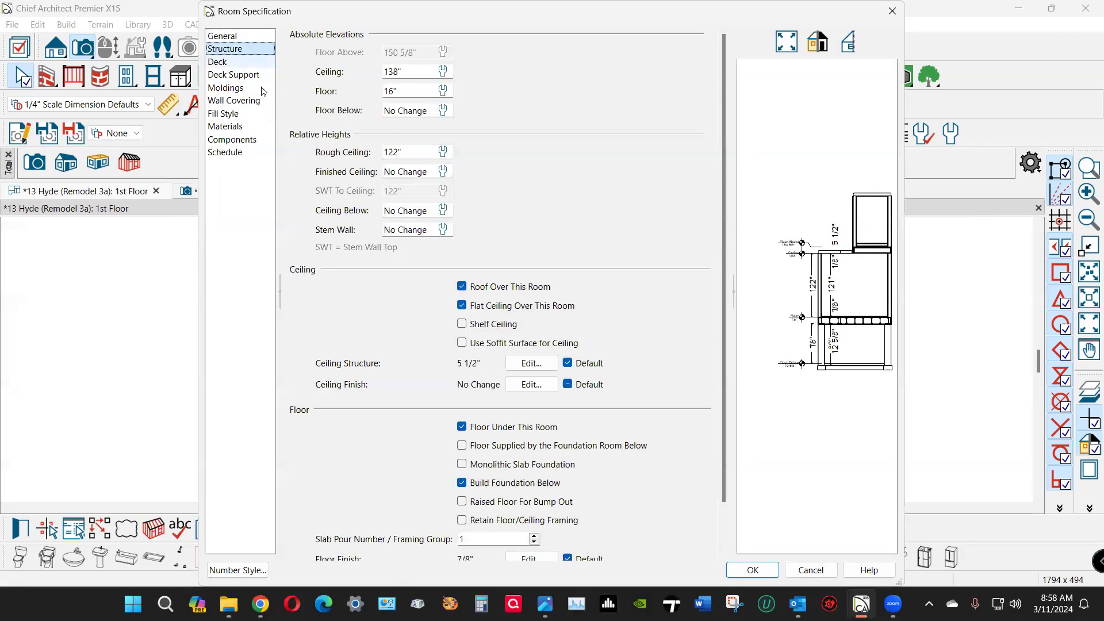
click(415, 91)
text(0)
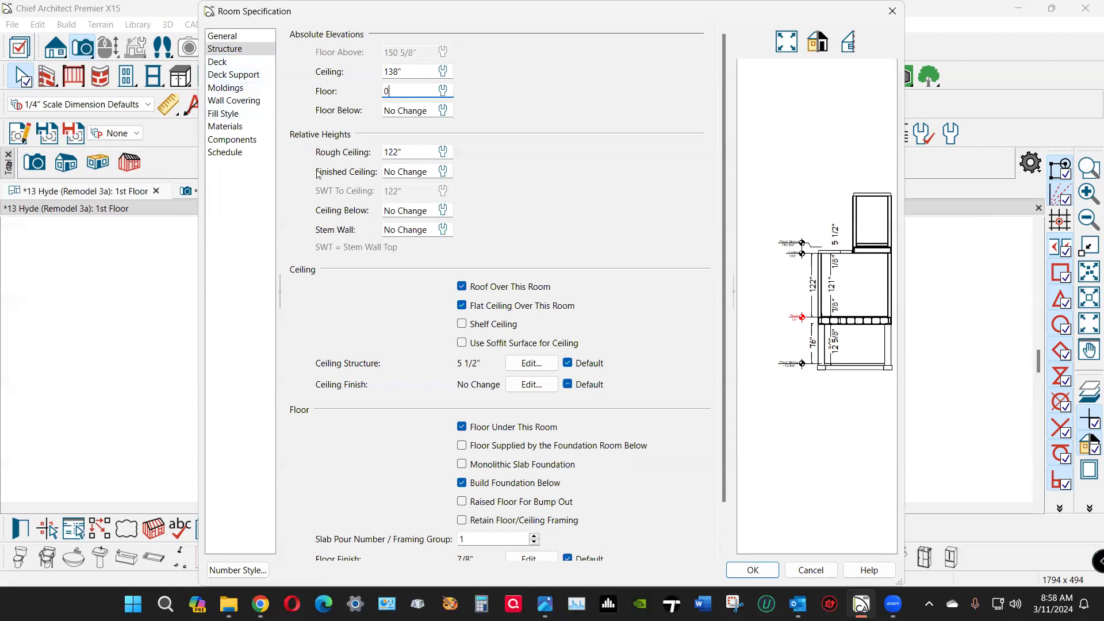
click(754, 570)
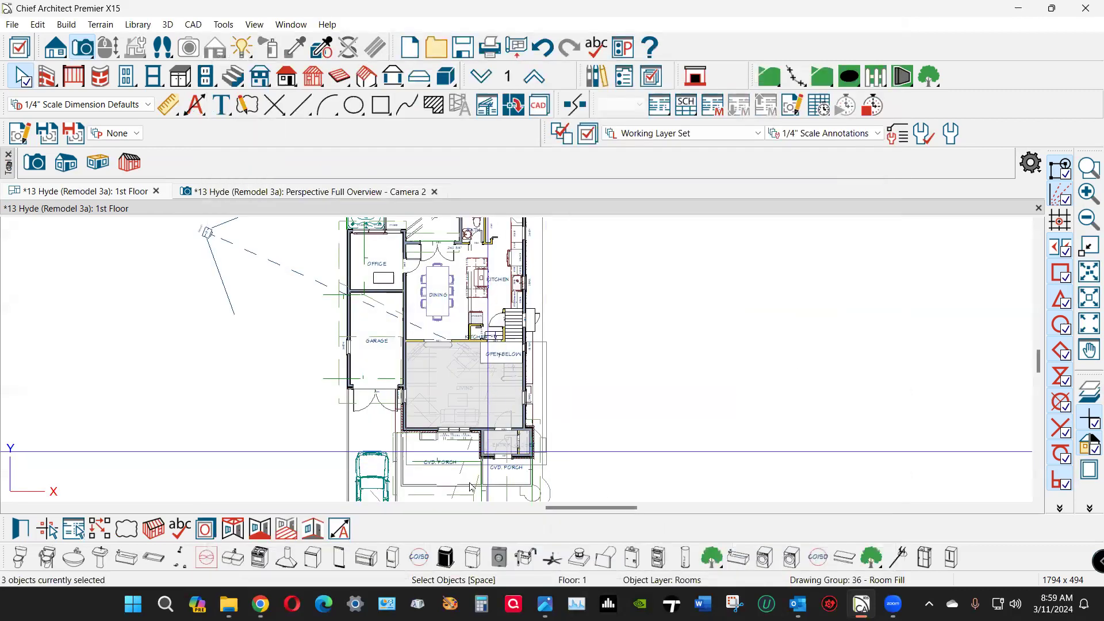
click(21, 530)
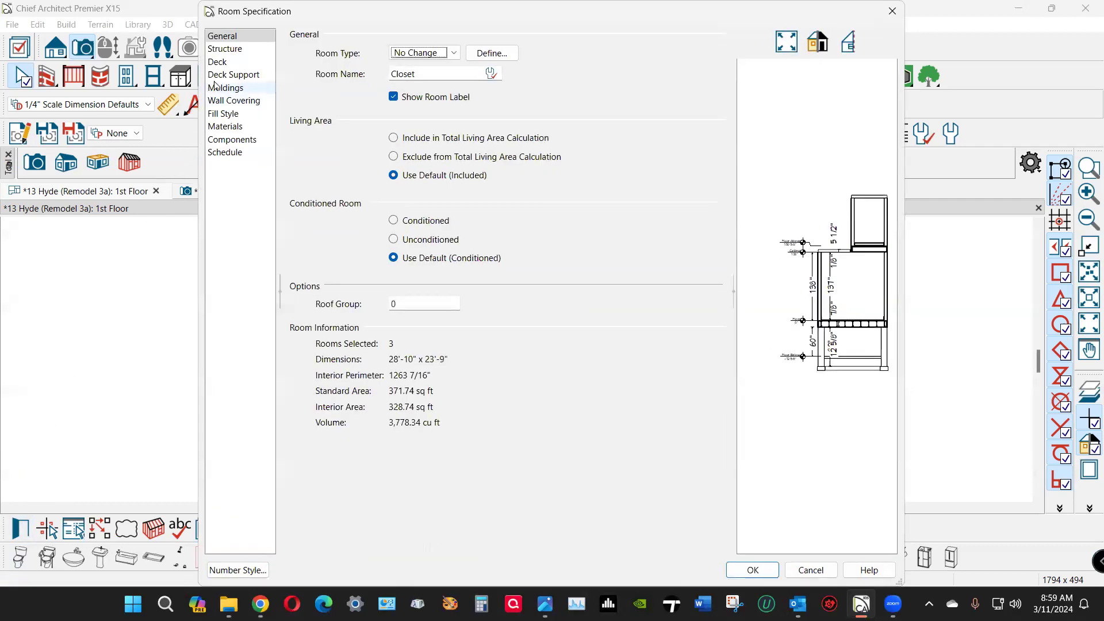
click(227, 50)
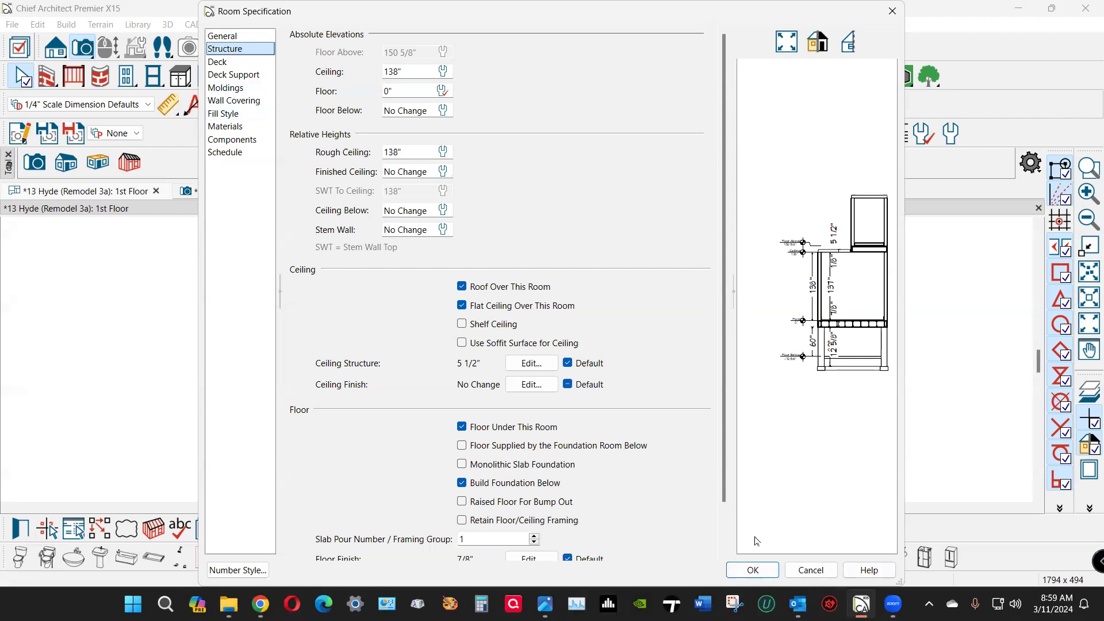
click(750, 569)
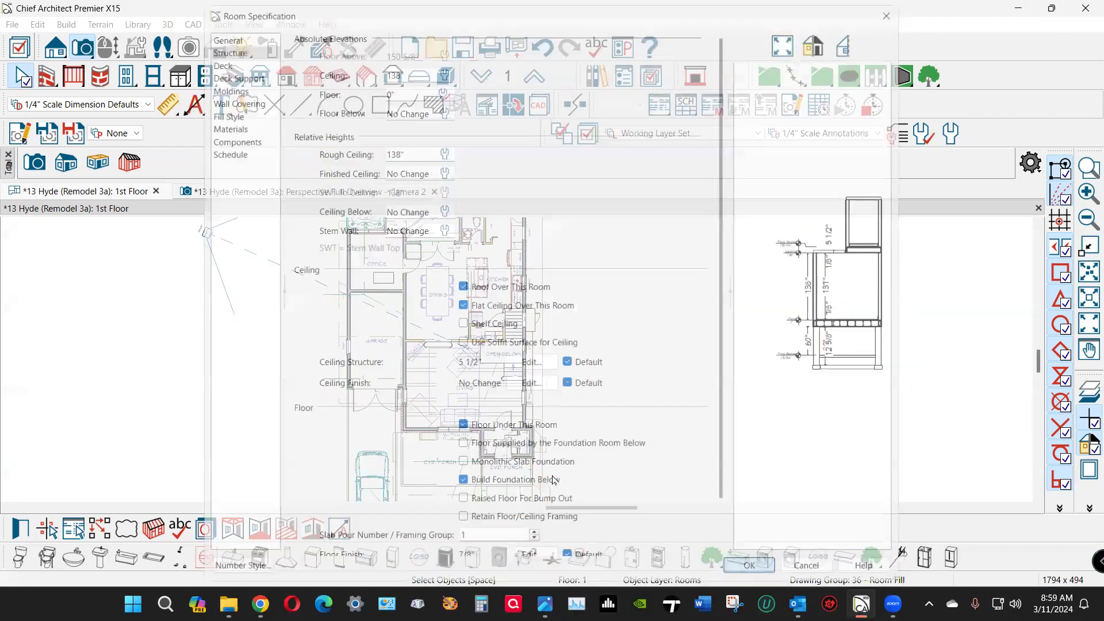
Step: Add the Dining, Kitchen, Office, Bath and small kitchen closet rooms to the selected front rooms on the 1st floor
scroll(500, 263, down, 5)
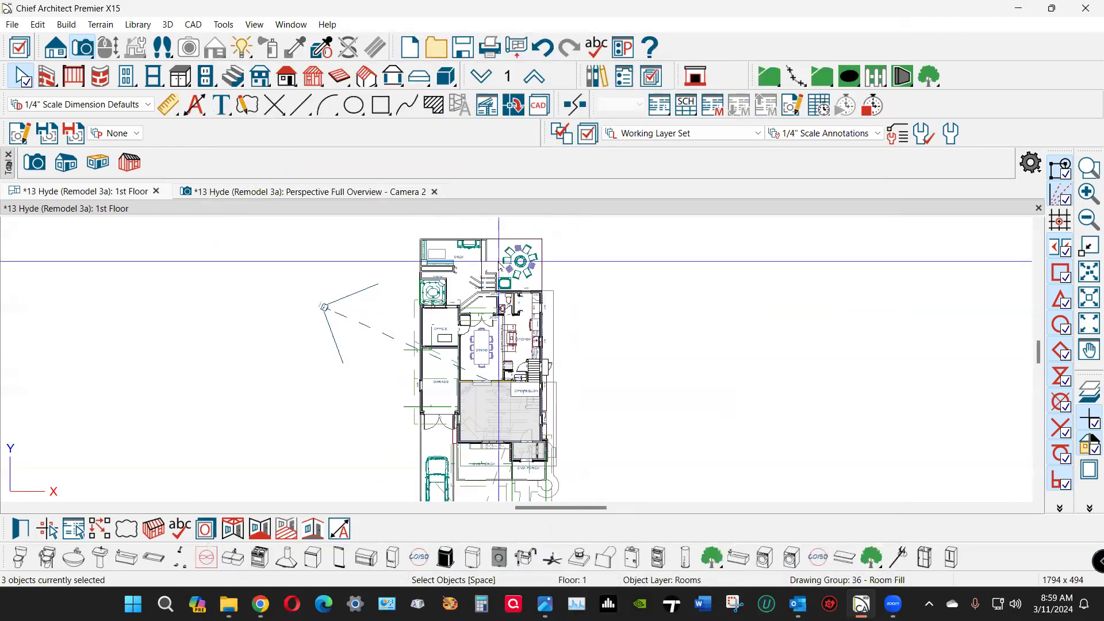
scroll(498, 322, up, 3)
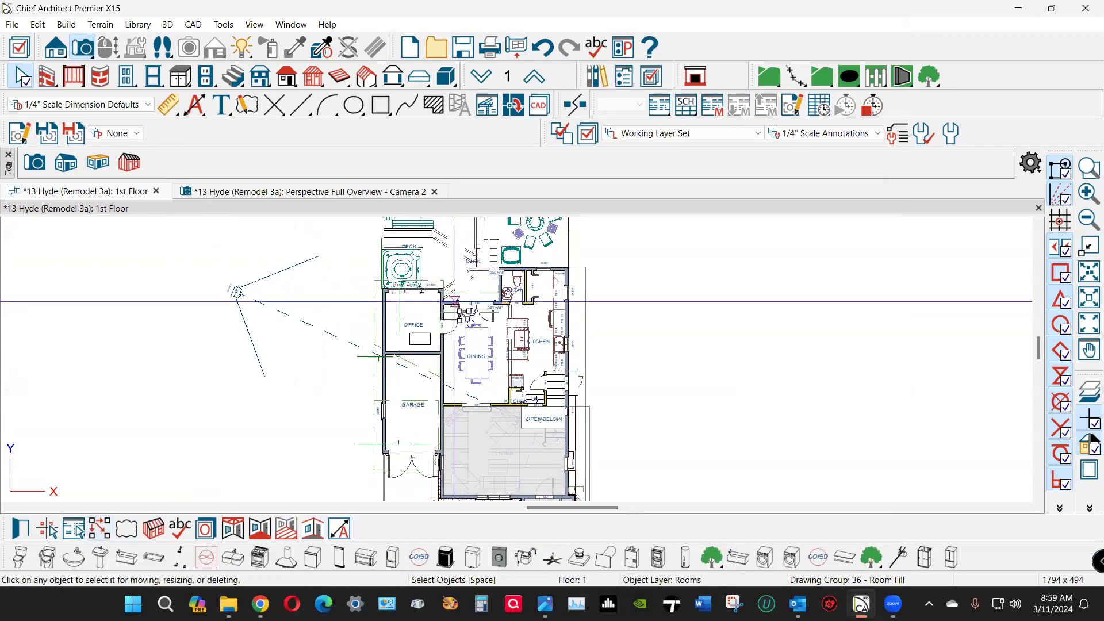
scroll(473, 403, up, 1)
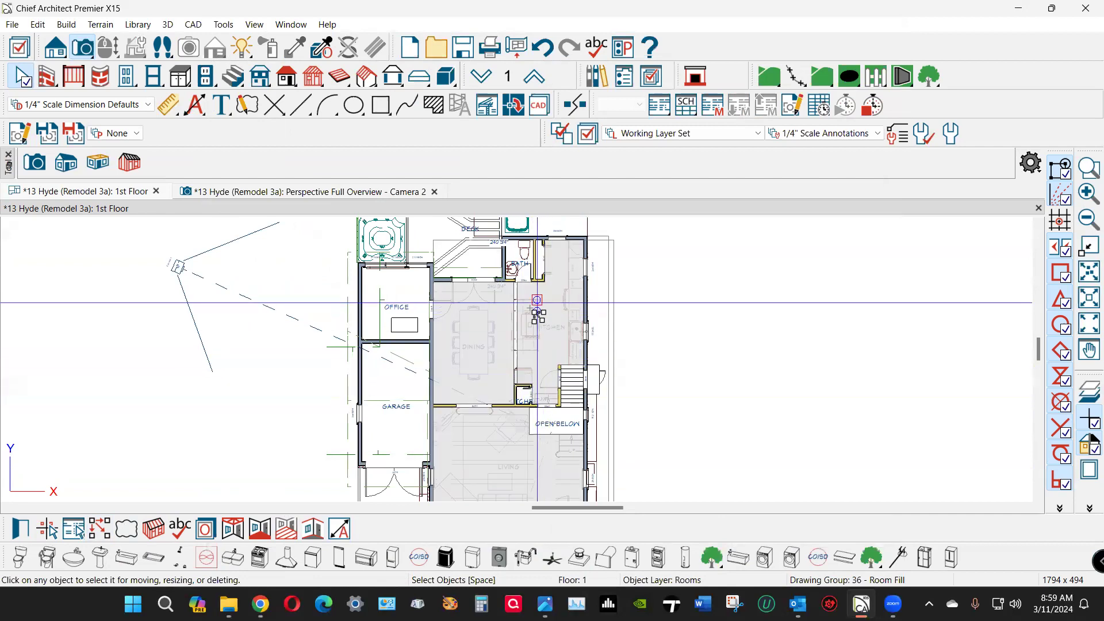
scroll(515, 437, down, 1)
scroll(475, 416, up, 4)
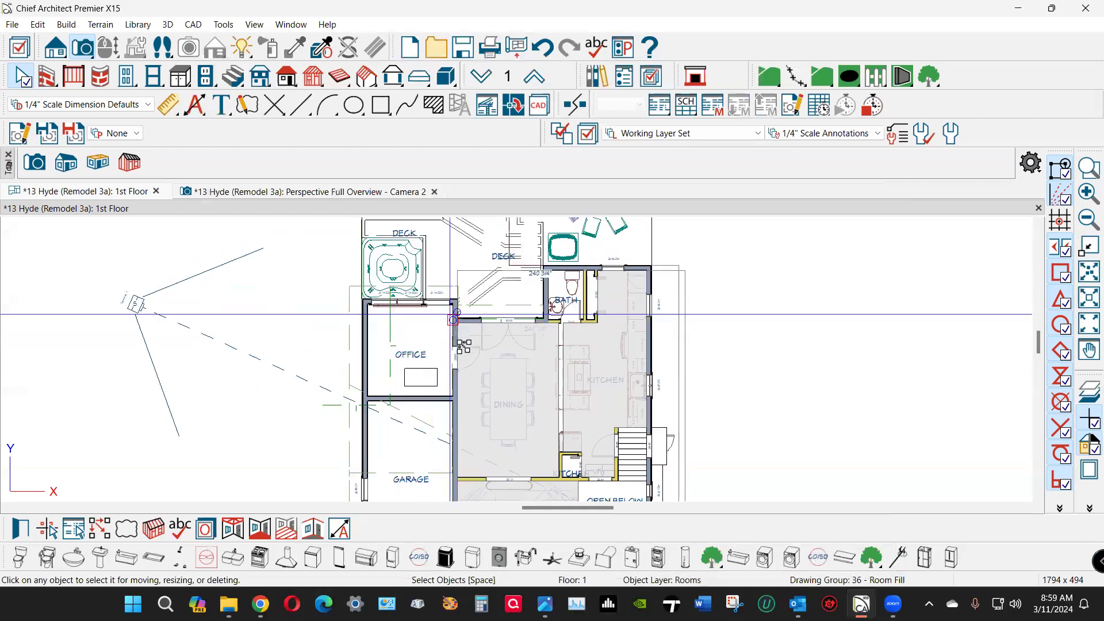
scroll(428, 348, down, 3)
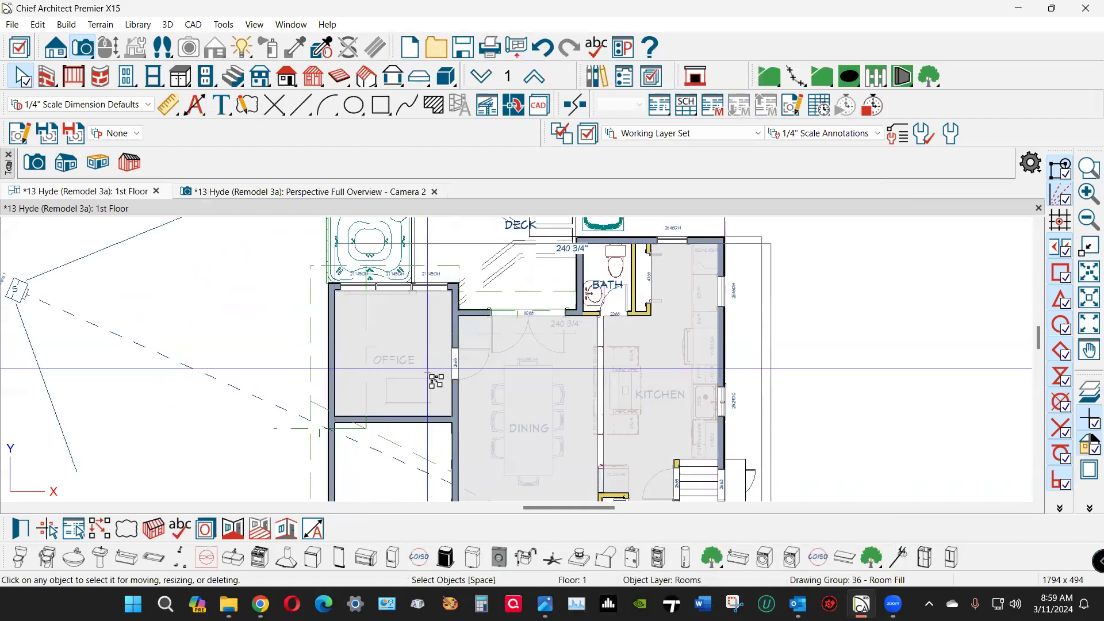
scroll(508, 311, up, 4)
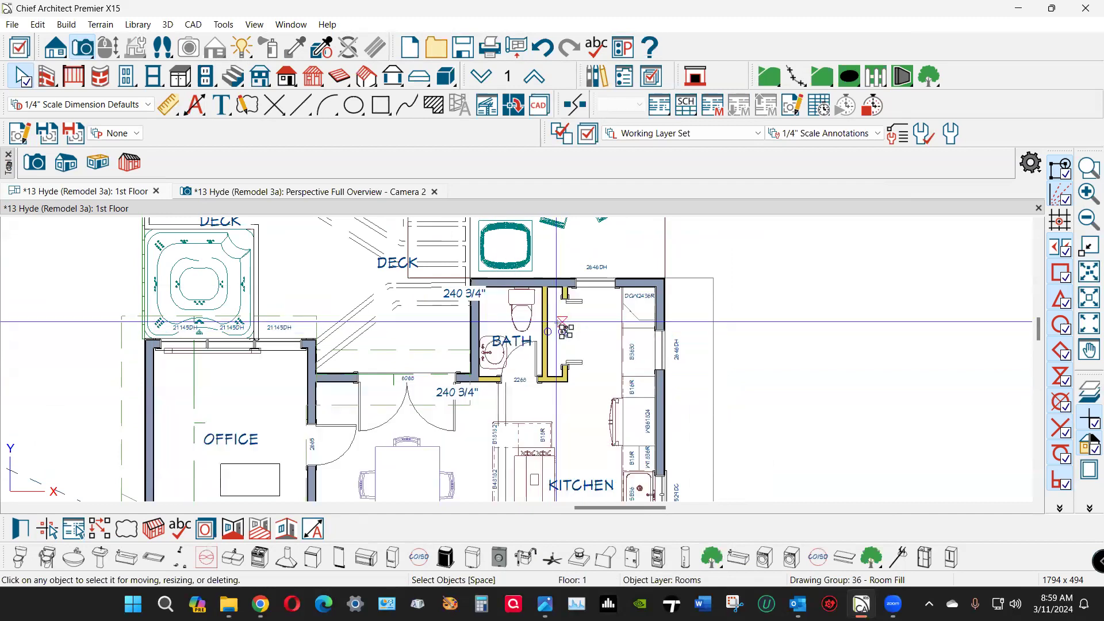
scroll(577, 248, down, 4)
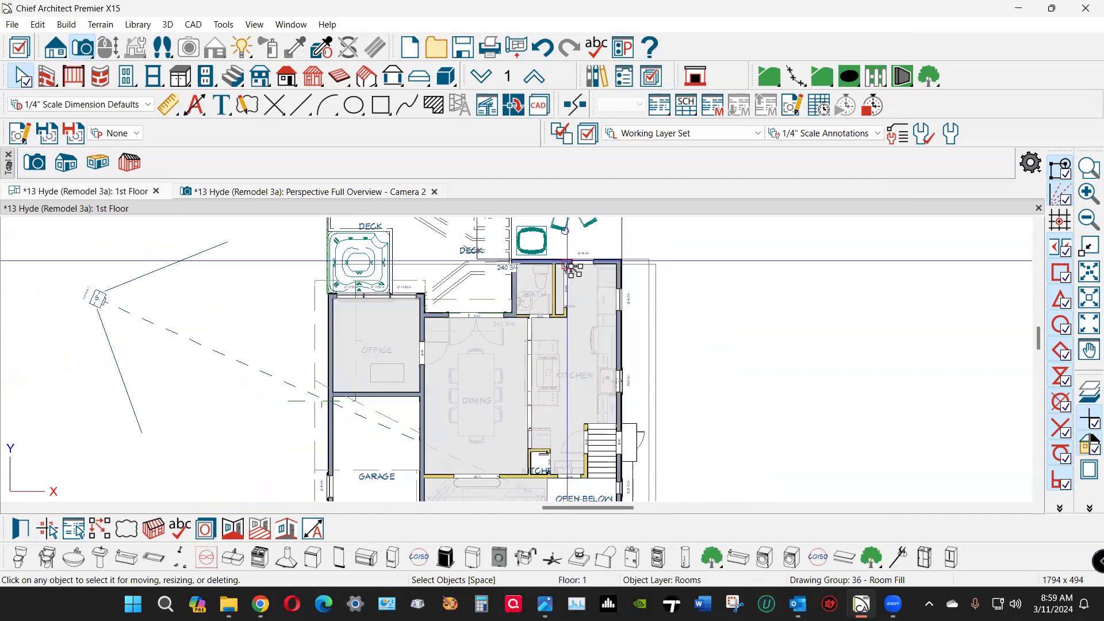
scroll(546, 416, up, 5)
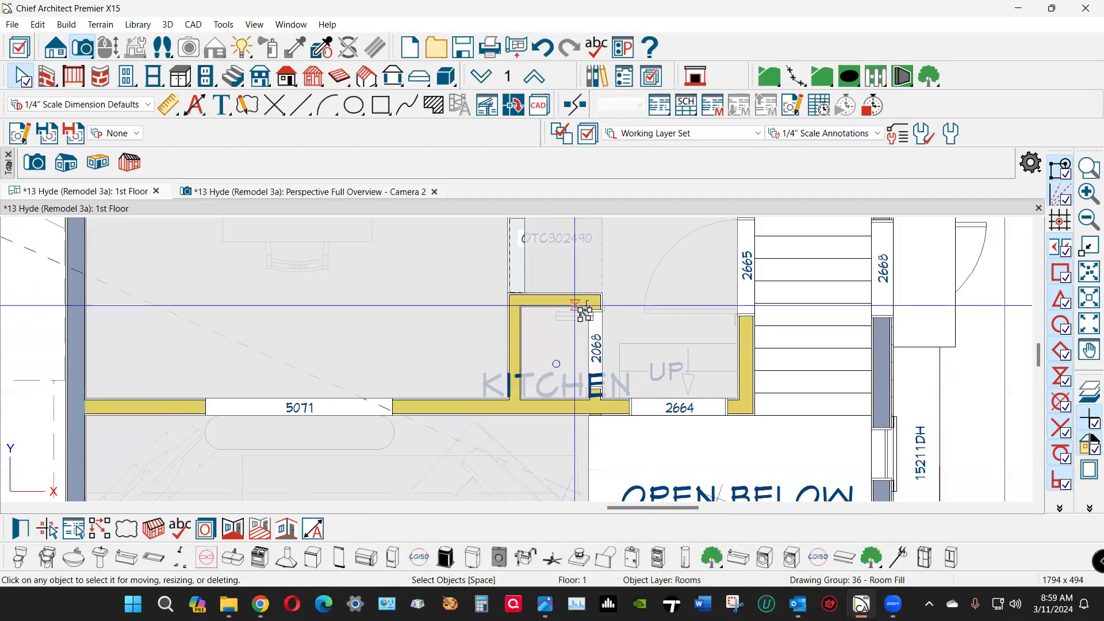
scroll(583, 437, down, 3)
scroll(585, 438, down, 3)
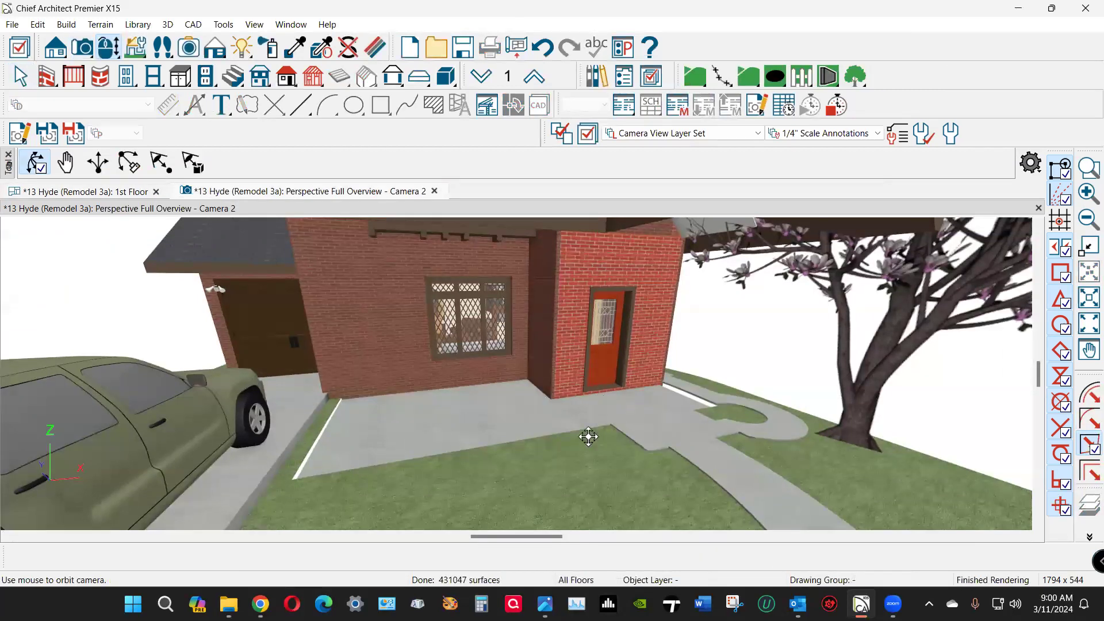
Step: Inspect the garage front in the perspective overview and select the garage door
drag(321, 456, 398, 469)
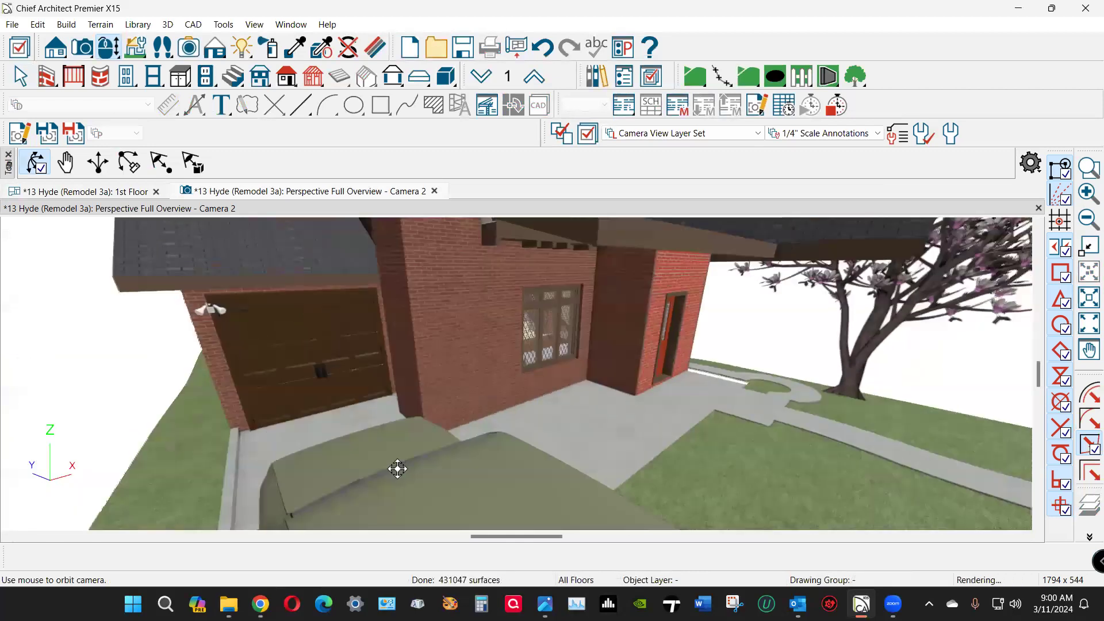
key(space)
click(323, 367)
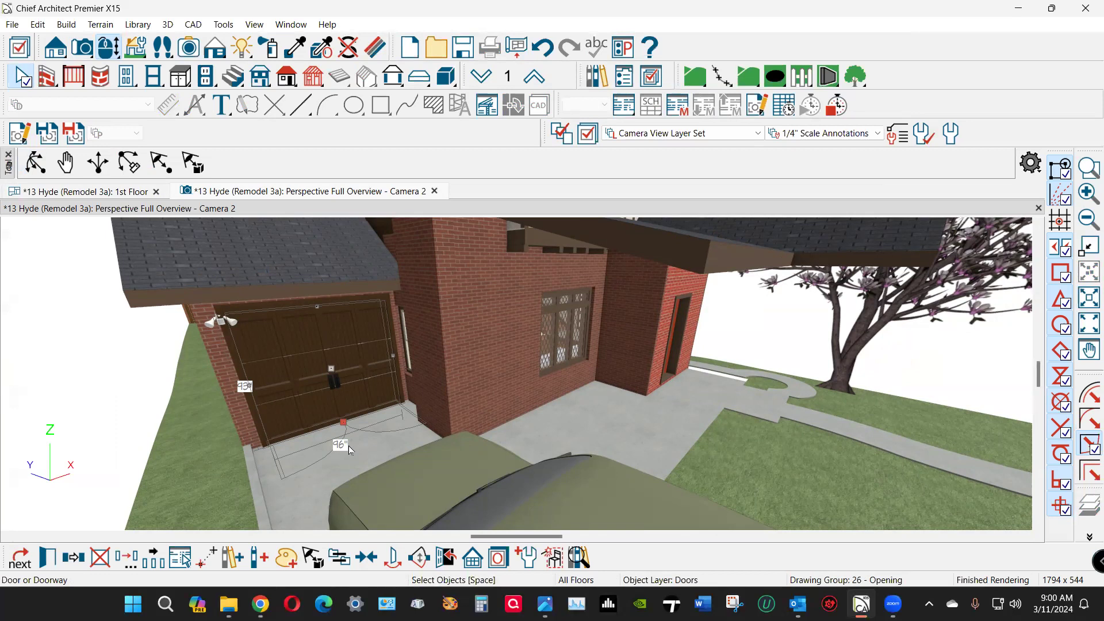
Step: In the 1st floor plan, disable Floor Supplied by the Foundation Room Below for the Garage and set its floor elevation to -6"
key(ctrl+Tab)
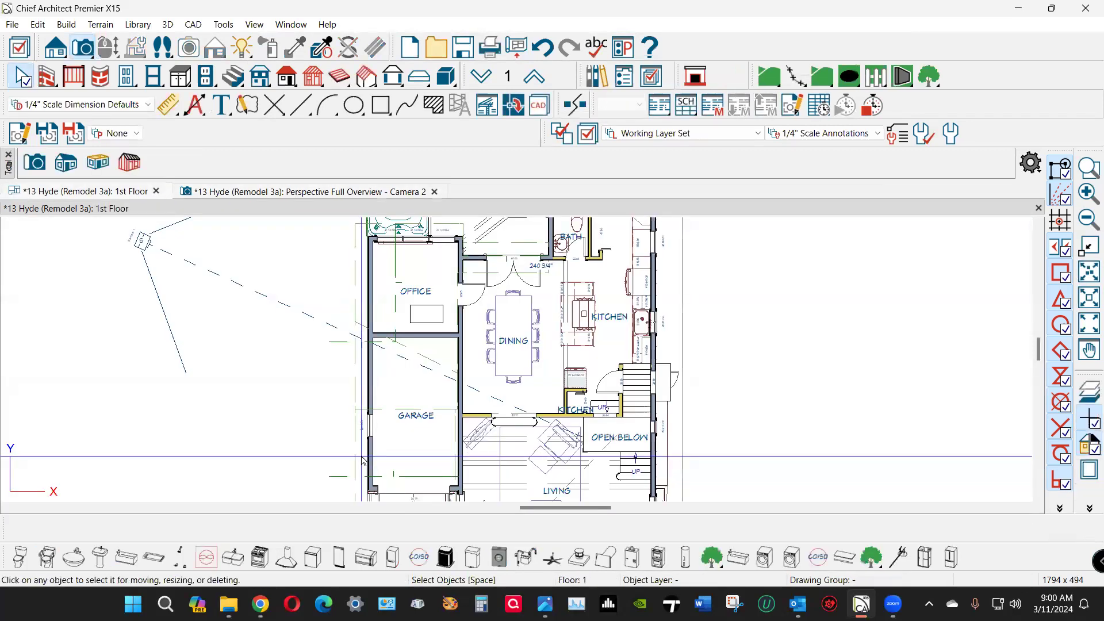
click(402, 380)
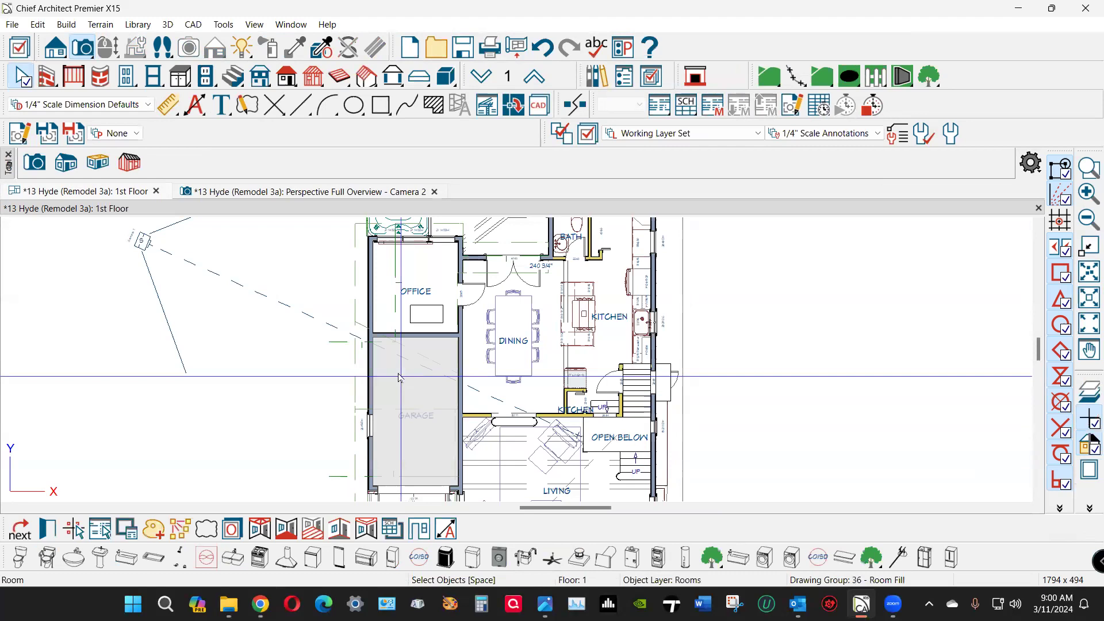
key(Return)
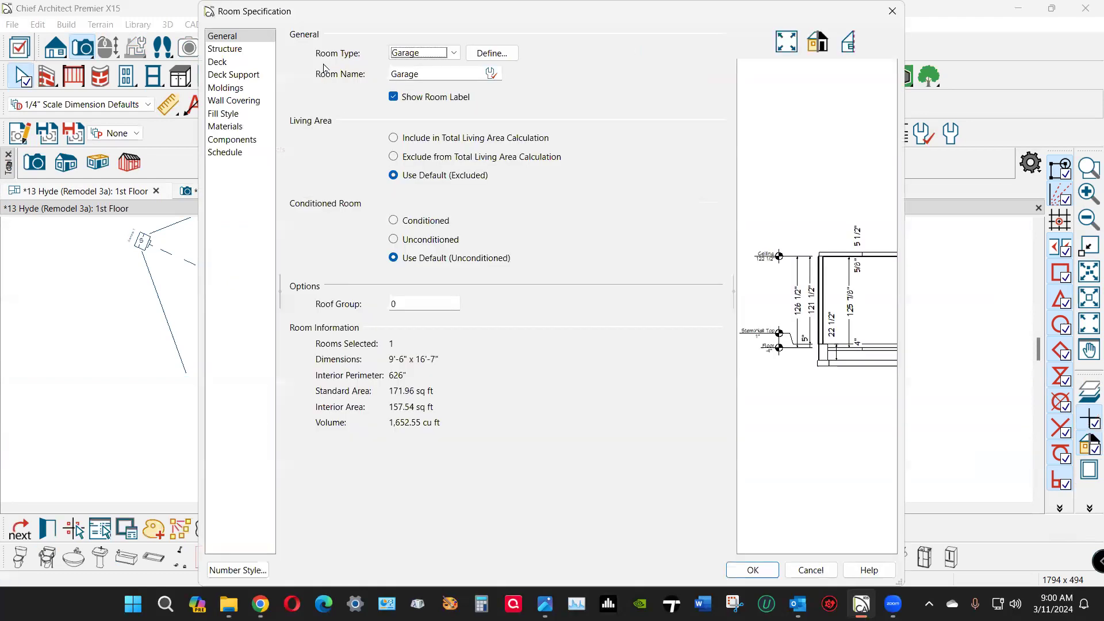
click(231, 50)
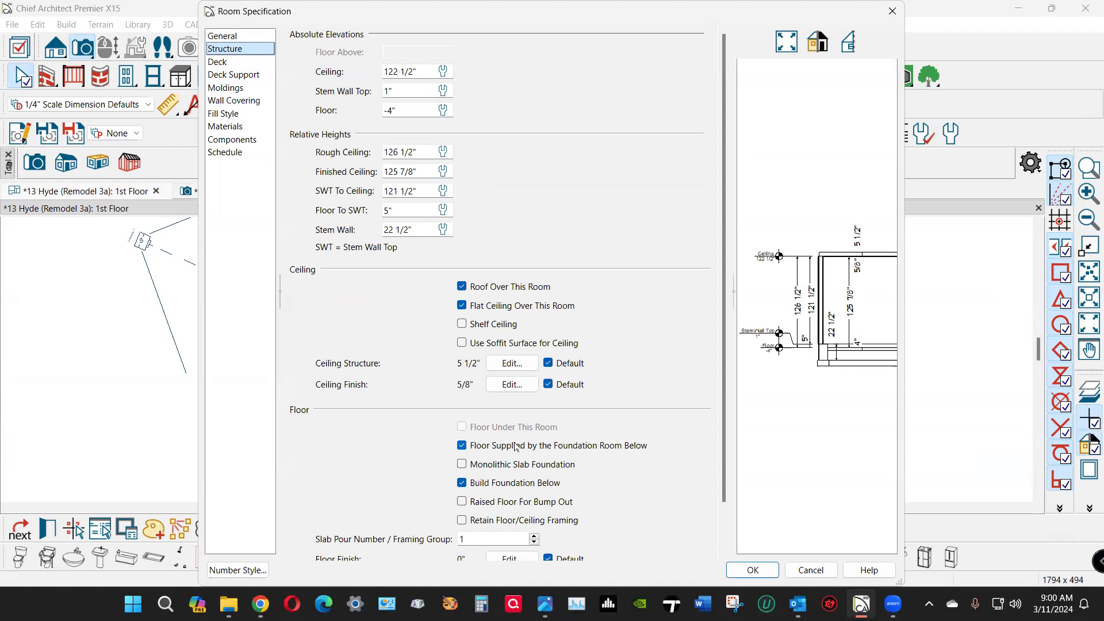
click(462, 447)
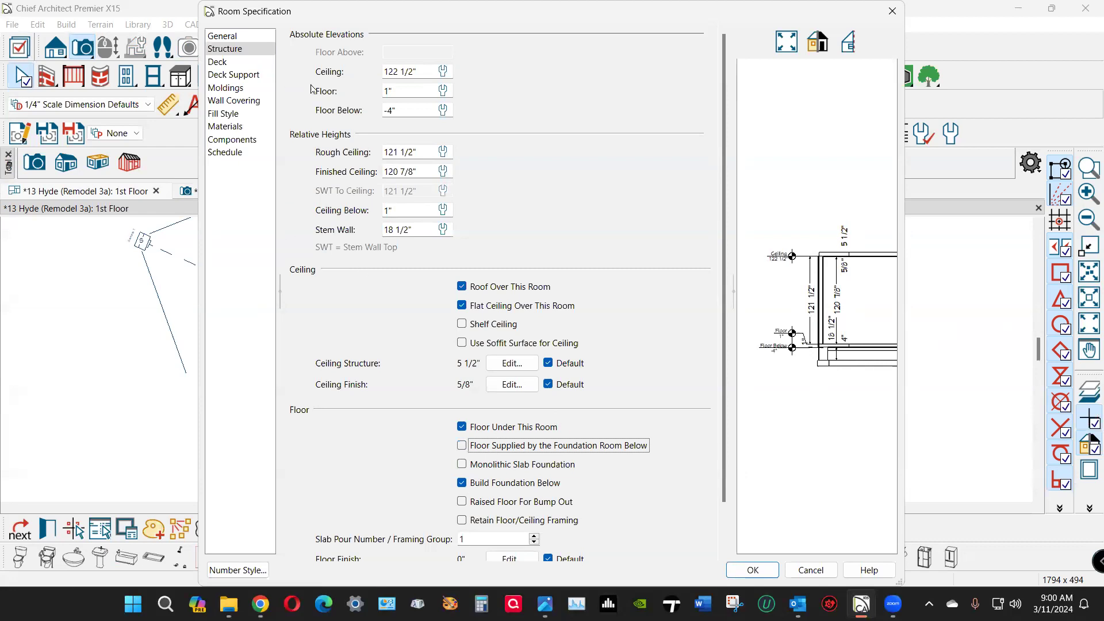
click(415, 92)
double_click(414, 92)
text(-6)
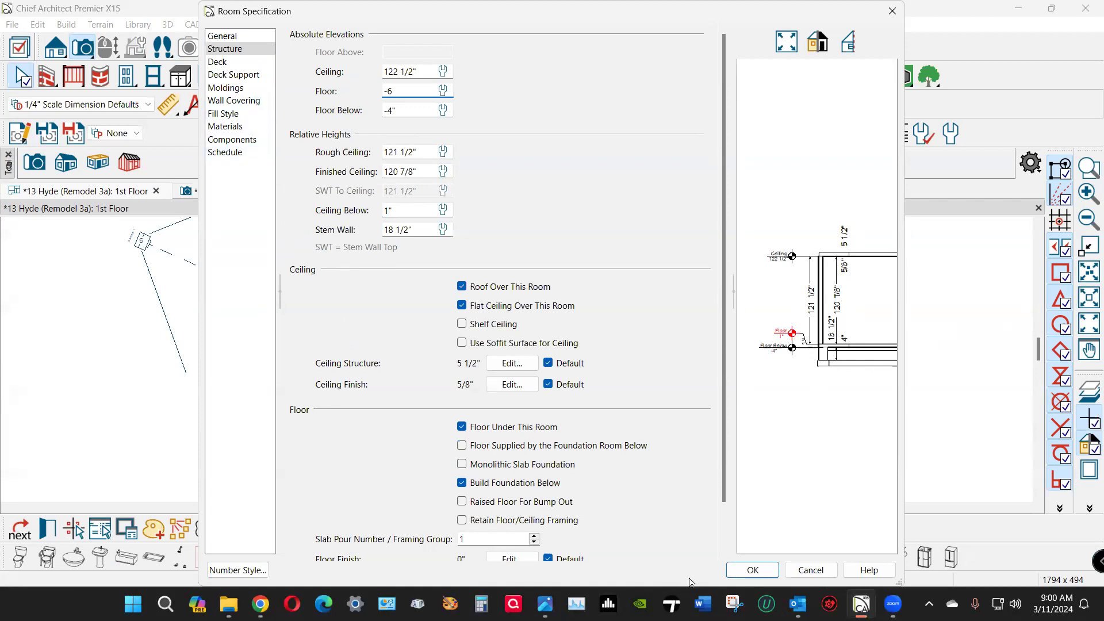
click(748, 575)
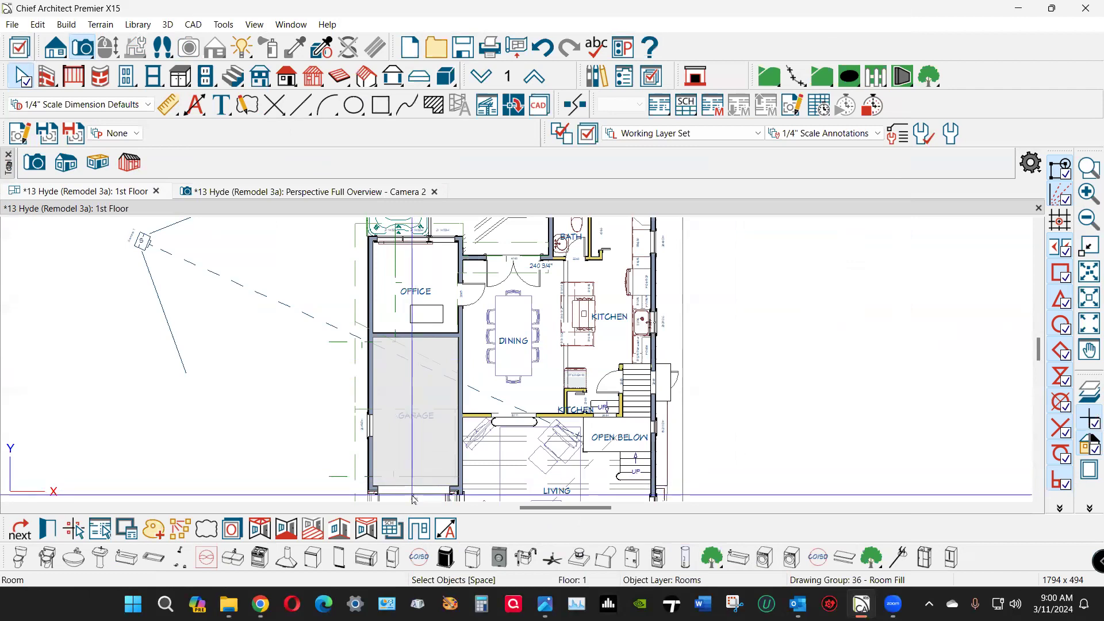
Step: Inspect the foot of the garage door in the perspective overview and close that camera view
scroll(526, 354, down, 3)
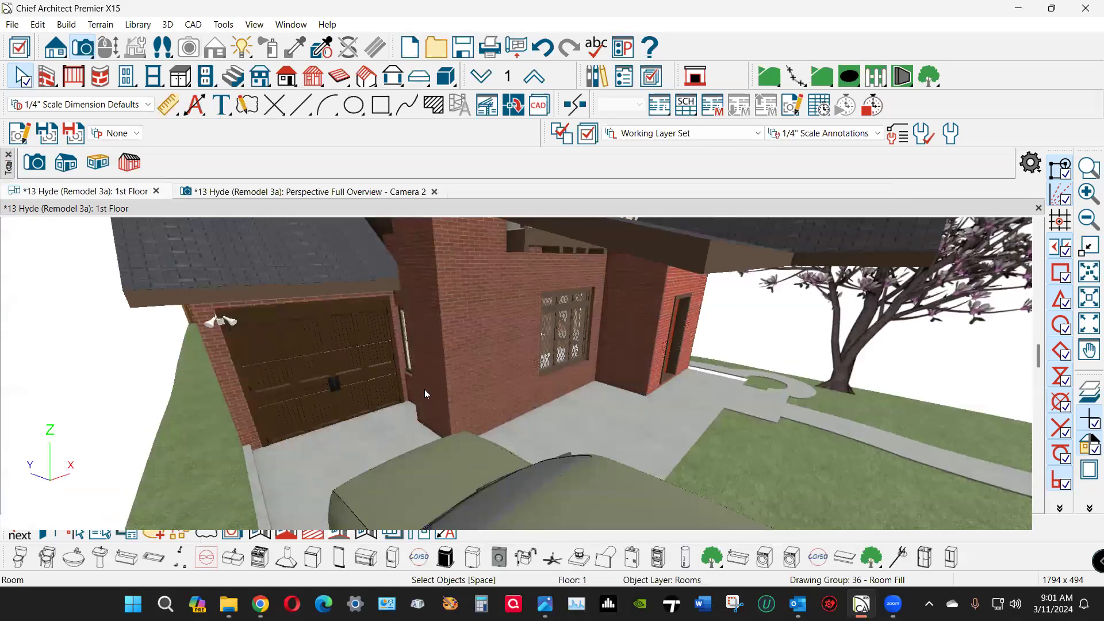
scroll(355, 421, up, 2)
click(352, 401)
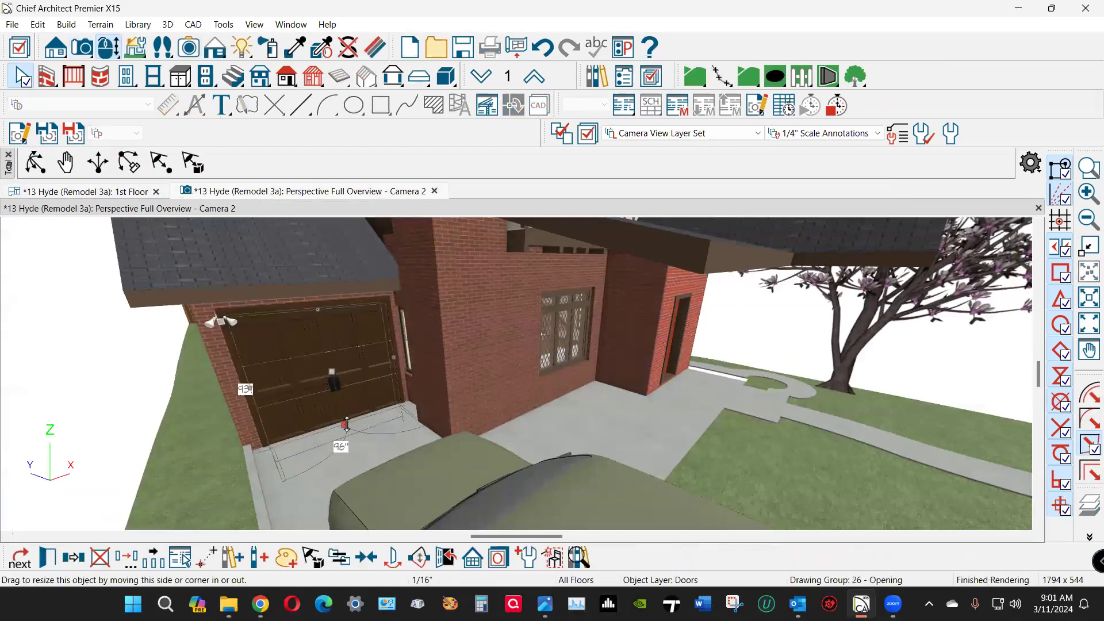
scroll(282, 446, up, 2)
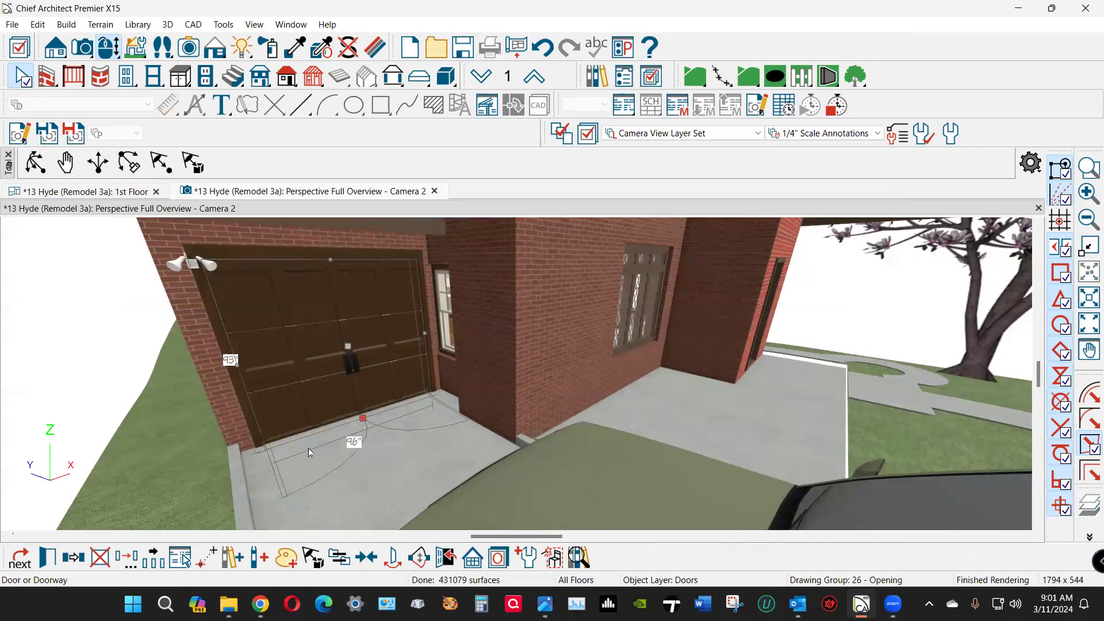
key(Escape)
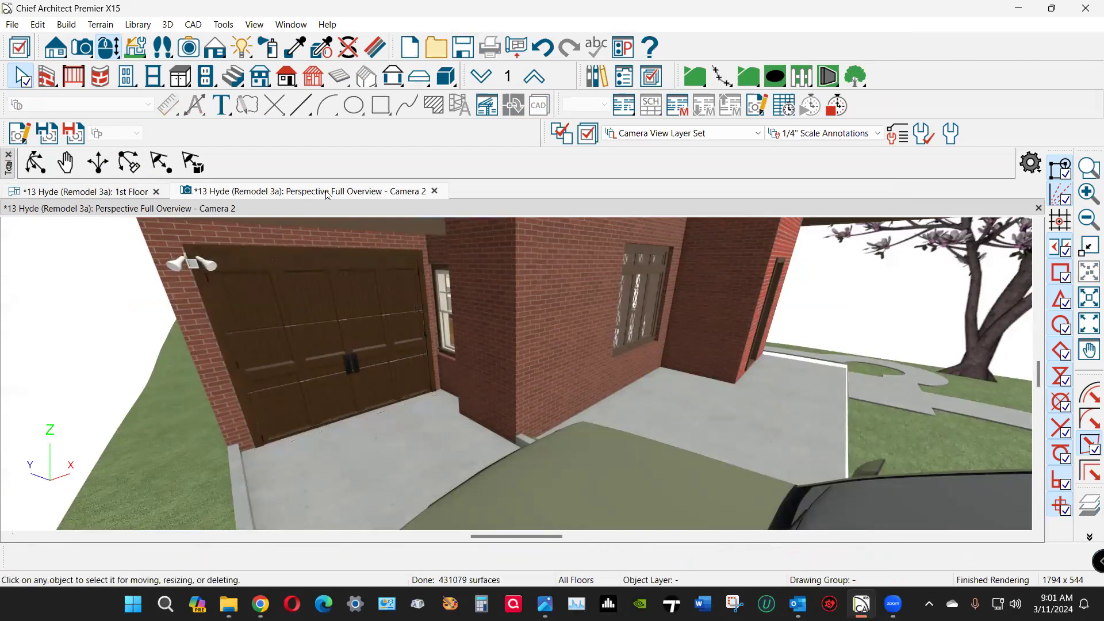
click(434, 191)
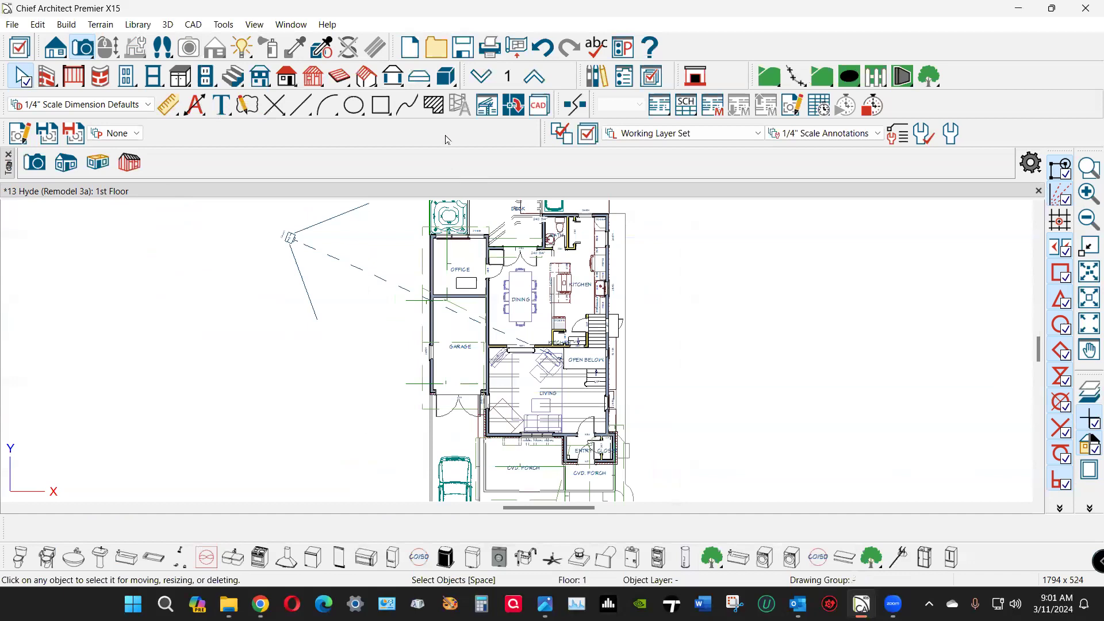
Step: Create a back-clipped cross section through the garage, looking toward its outer side wall, and focus on the garage door sill
click(57, 46)
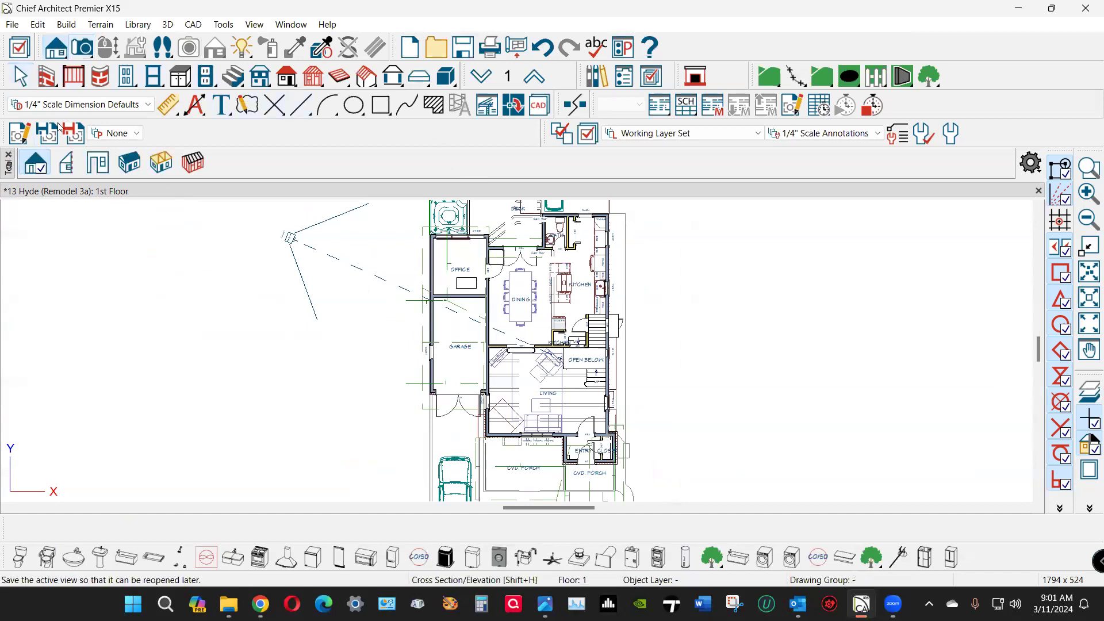
click(67, 163)
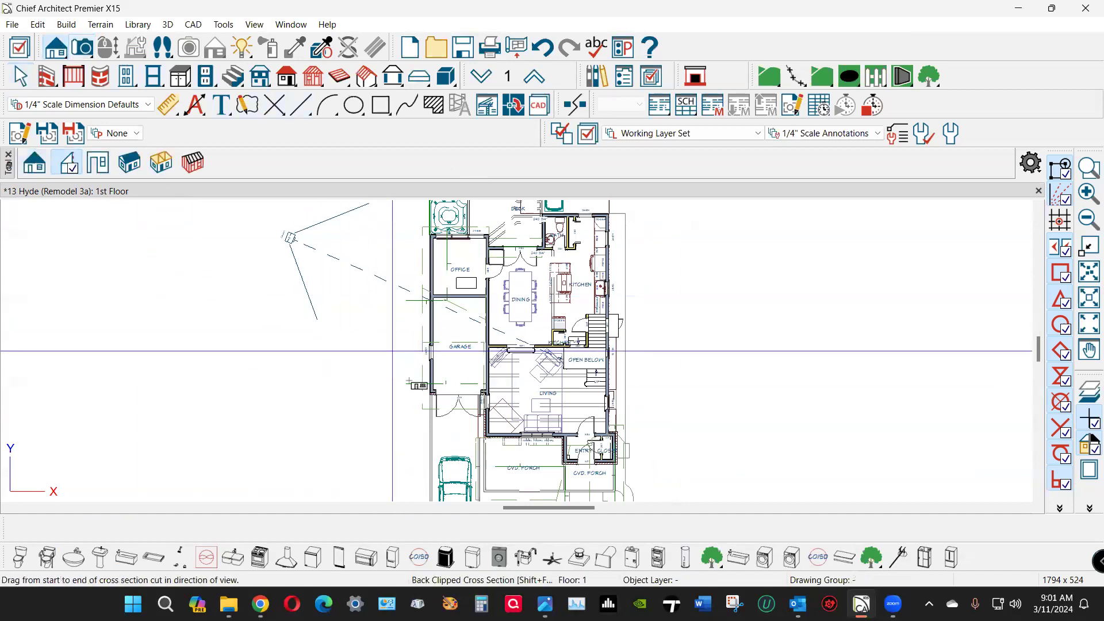
drag(427, 373, 331, 373)
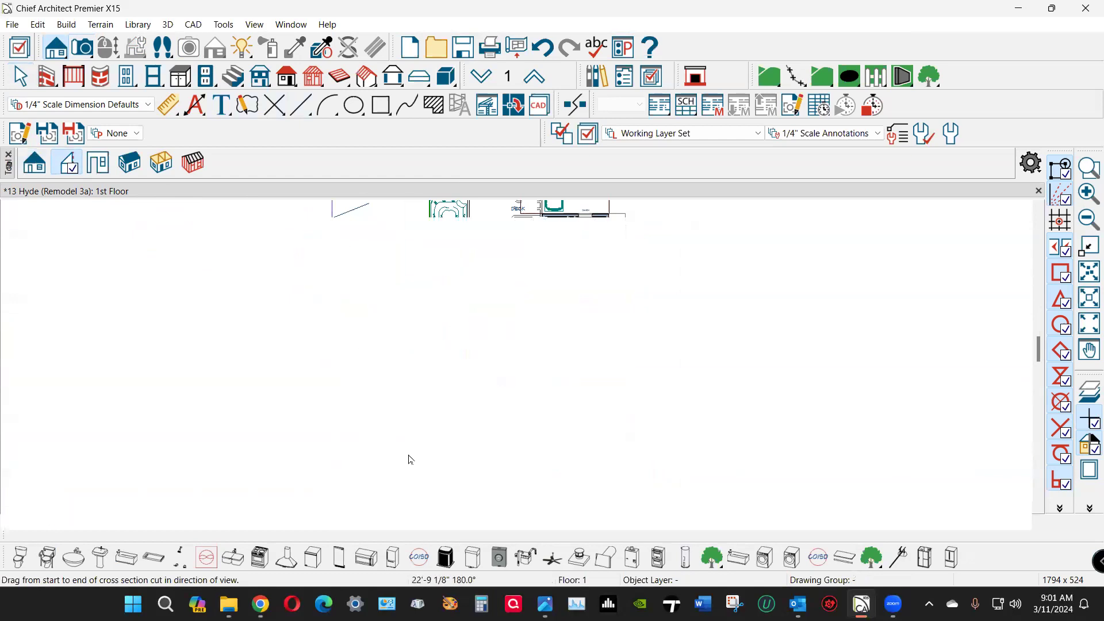
scroll(481, 446, up, 5)
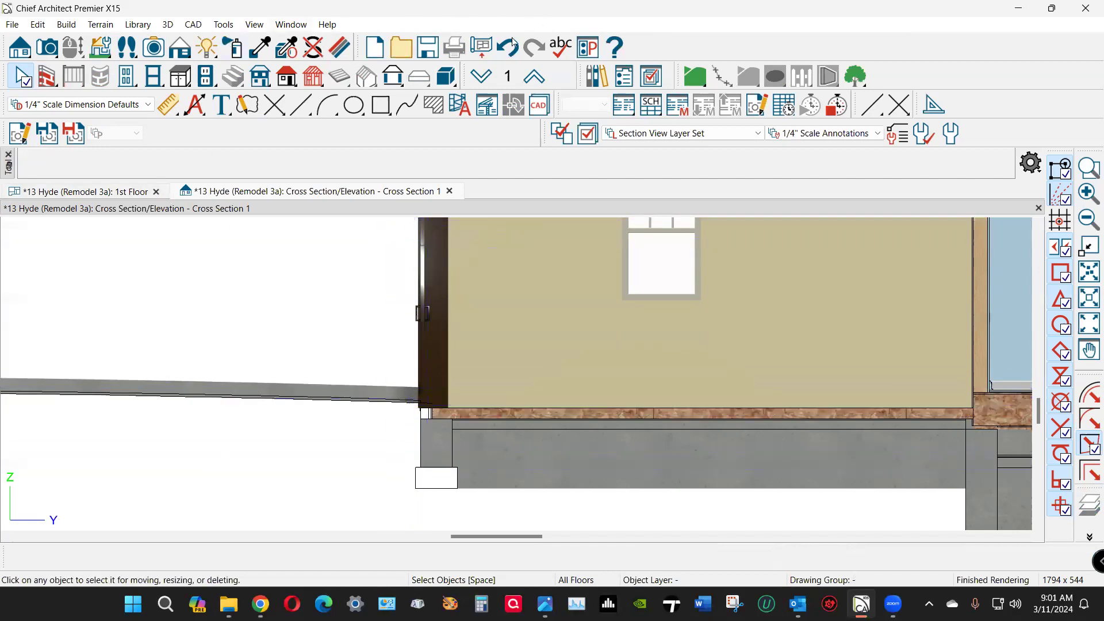
Step: Tape-measure the vertical distance near the foot of the garage door, where the driveway meets the garage
click(168, 104)
click(281, 161)
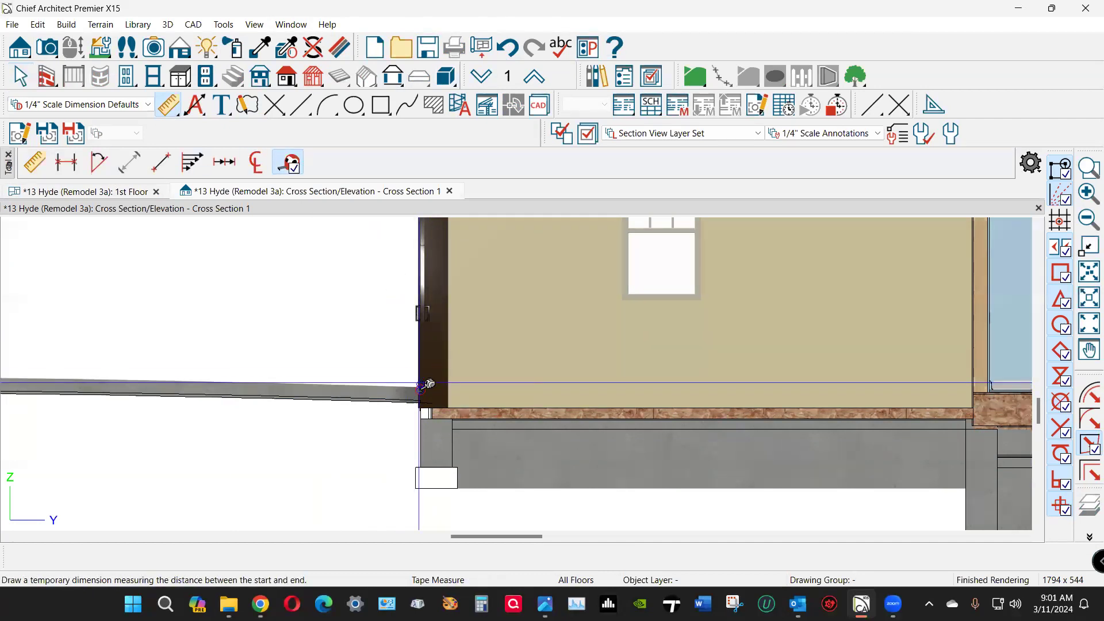
mouse_move(420, 383)
mouse_down()
mouse_move(421, 426)
mouse_move(423, 403)
mouse_up()
key(space)
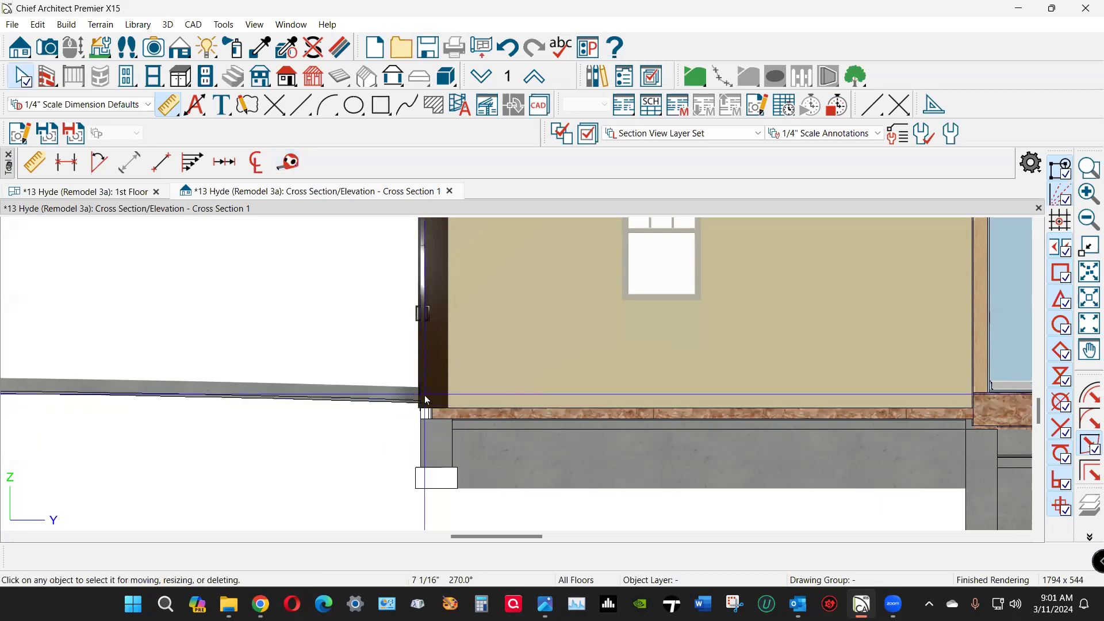
Step: Turn on the display of the Terrain, Elevation Data layer in the 1st floor plan's Working Layer Set
key(ctrl+Tab)
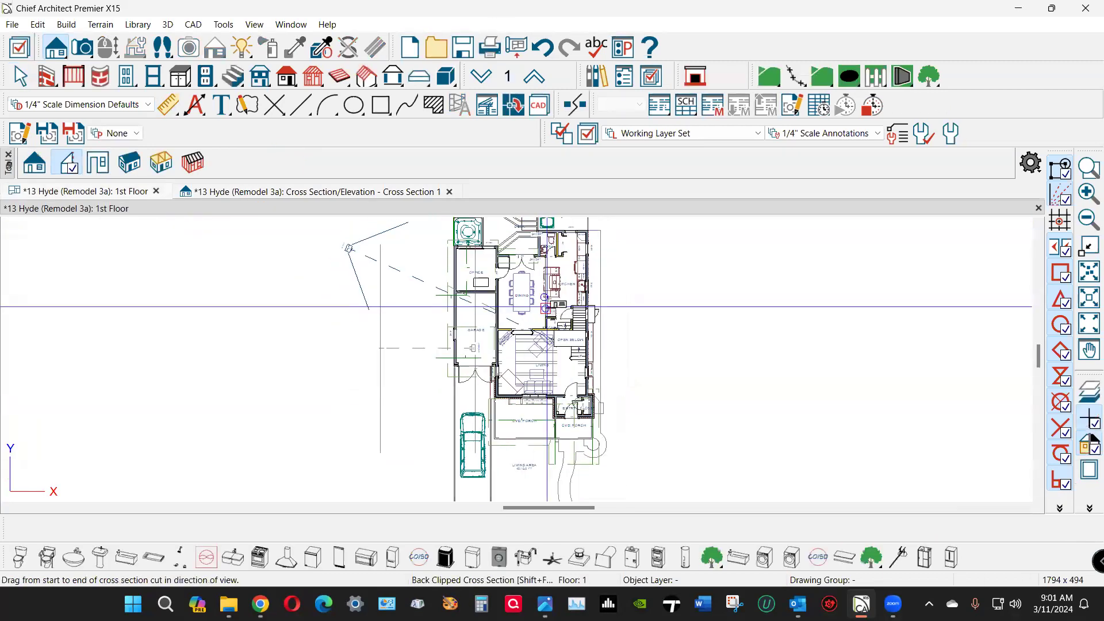
scroll(547, 300, down, 1)
key(space)
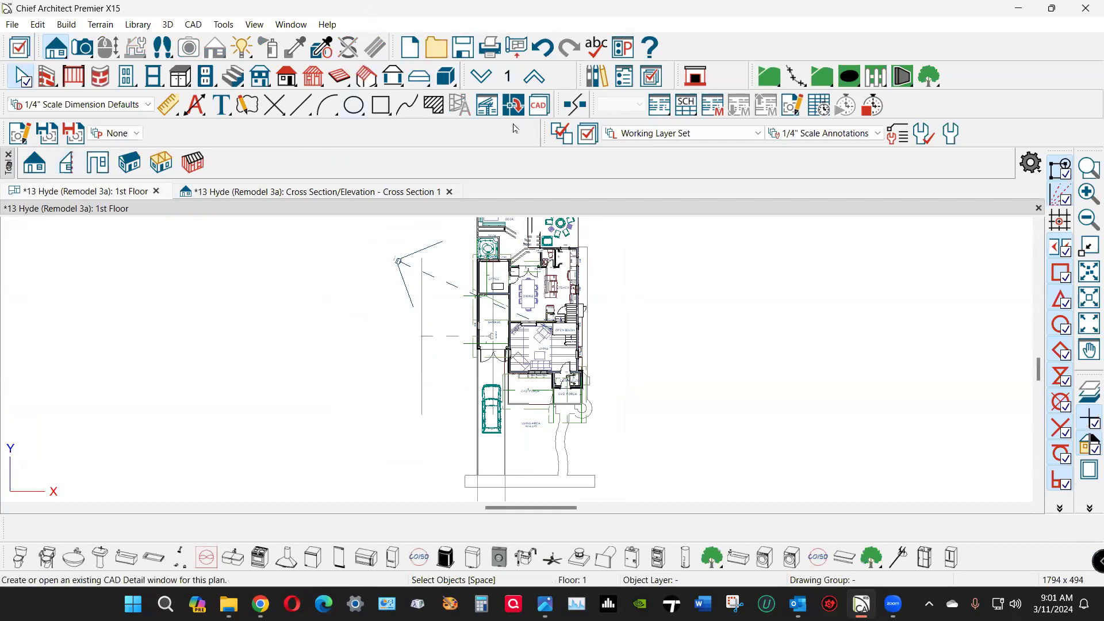
click(588, 133)
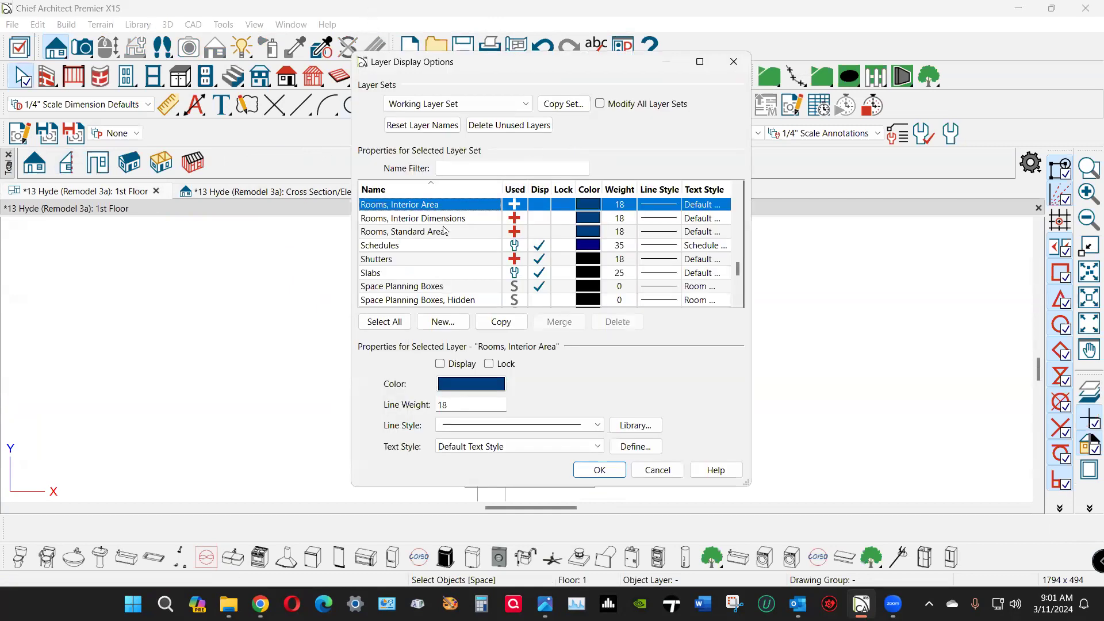
click(397, 259)
key(t)
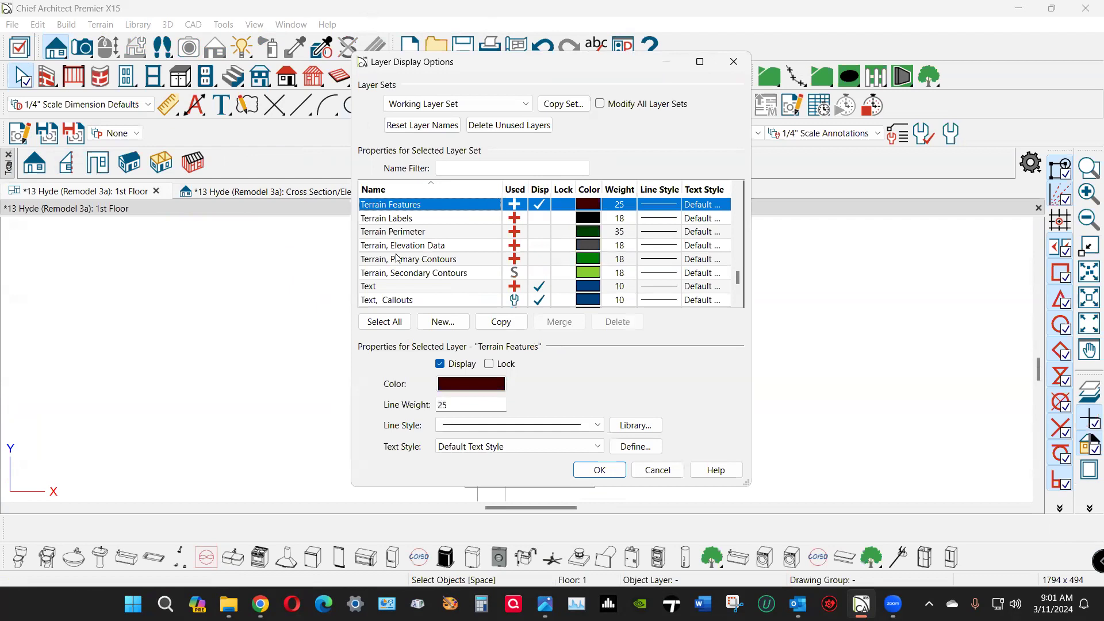
click(539, 246)
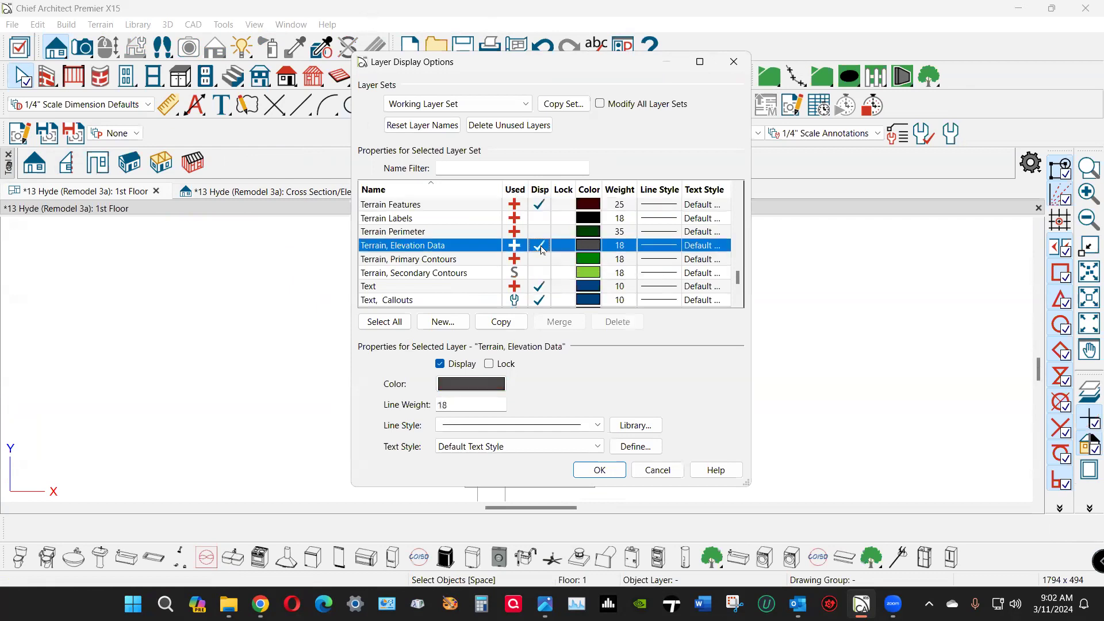
click(598, 470)
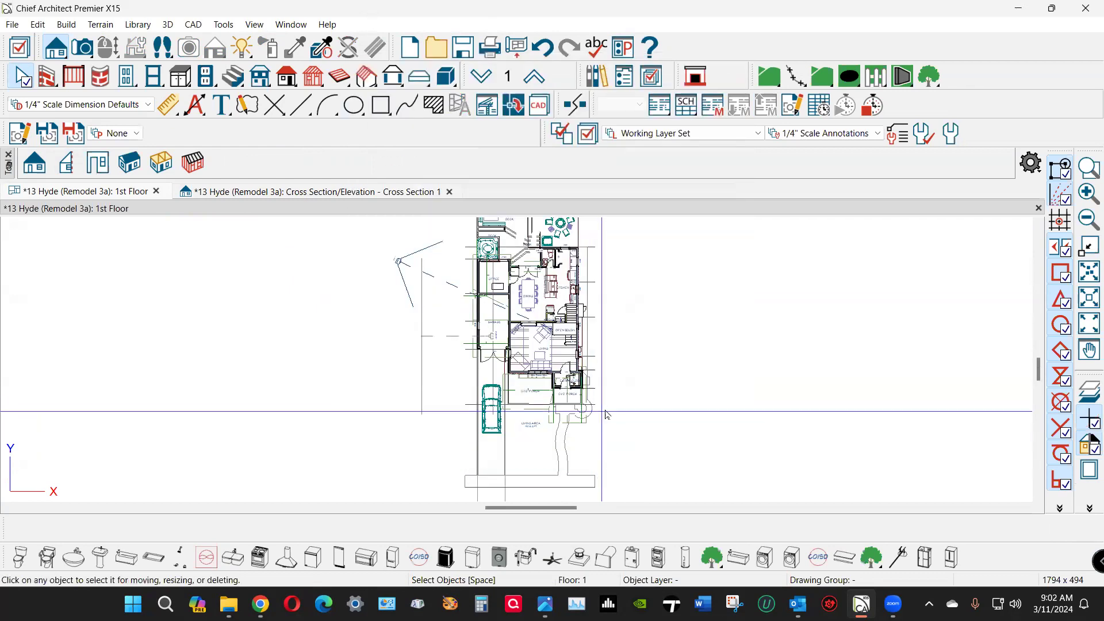
Step: Check the elevation of the terrain elevation line that runs along the front of the covered porches
scroll(569, 437, up, 4)
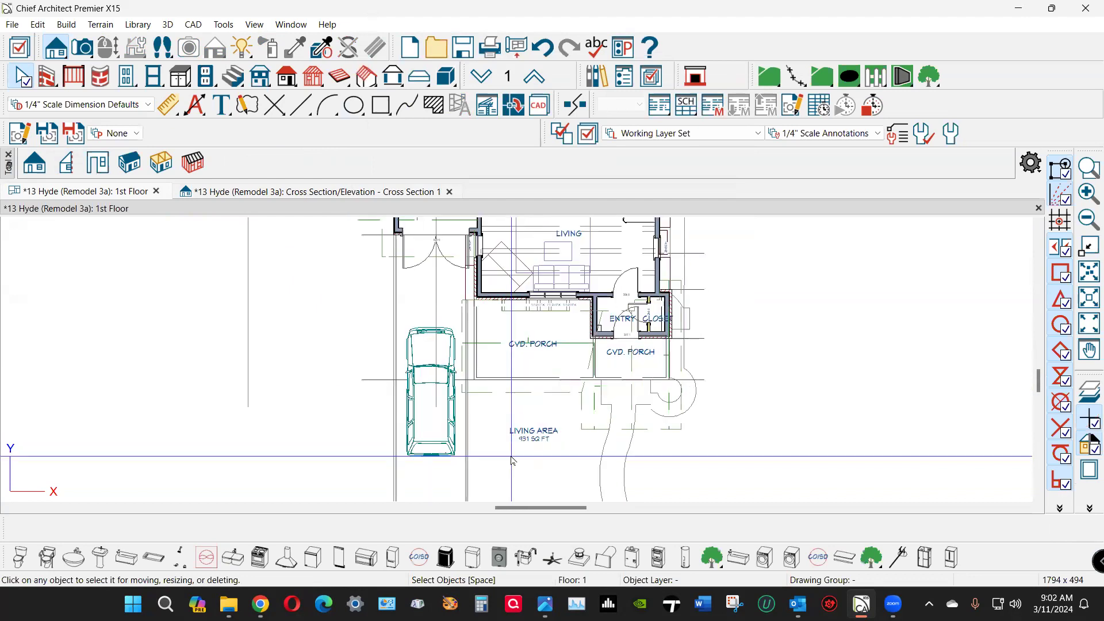
click(379, 380)
double_click(379, 380)
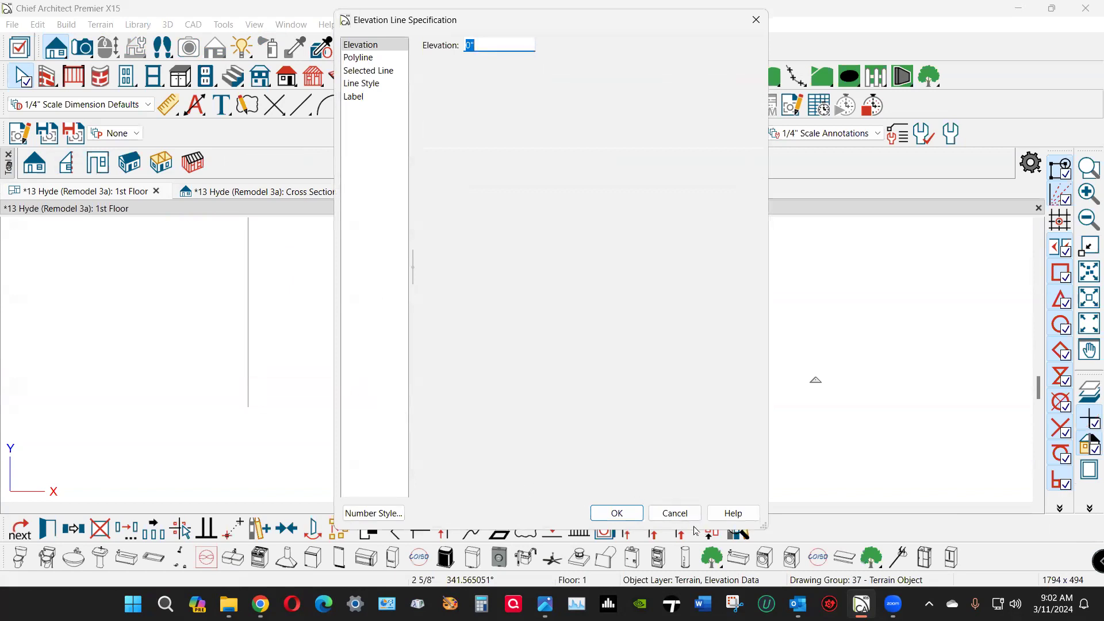
click(684, 513)
Step: Set the elevation line at the garage door front to -11"
scroll(768, 319, down, 3)
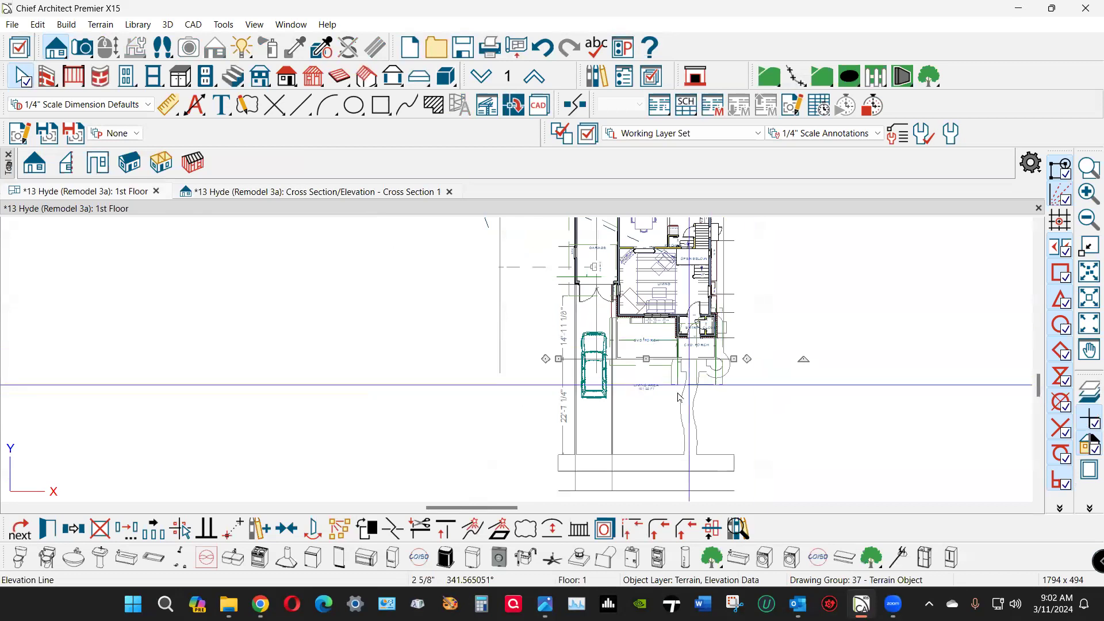
scroll(680, 396, down, 2)
scroll(698, 313, down, 2)
scroll(655, 305, up, 3)
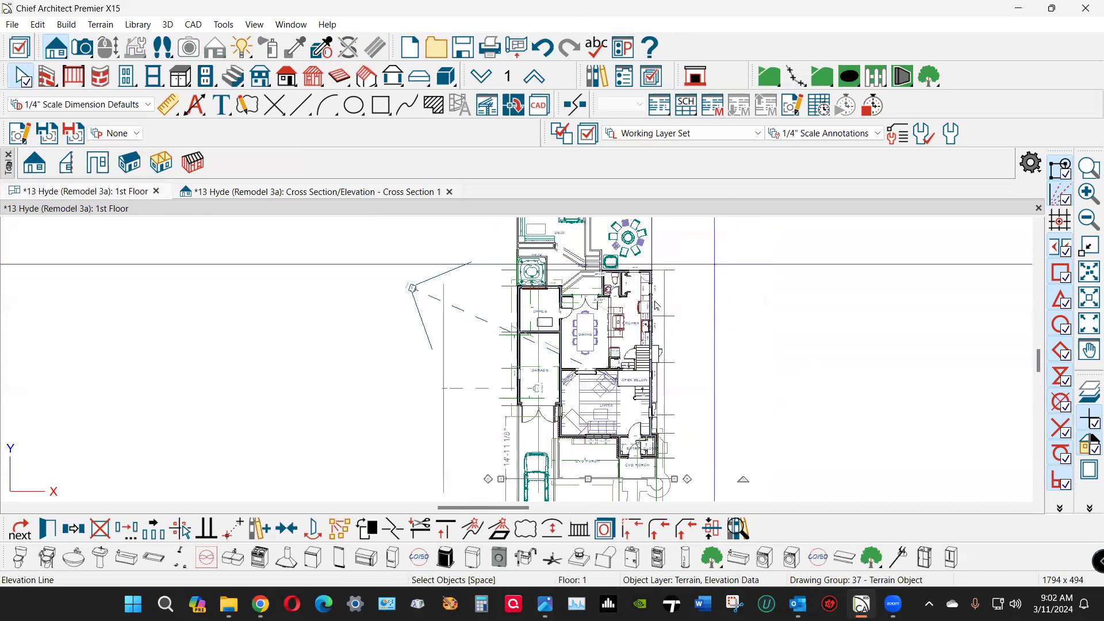
scroll(598, 431, up, 2)
scroll(464, 409, up, 4)
key(Escape)
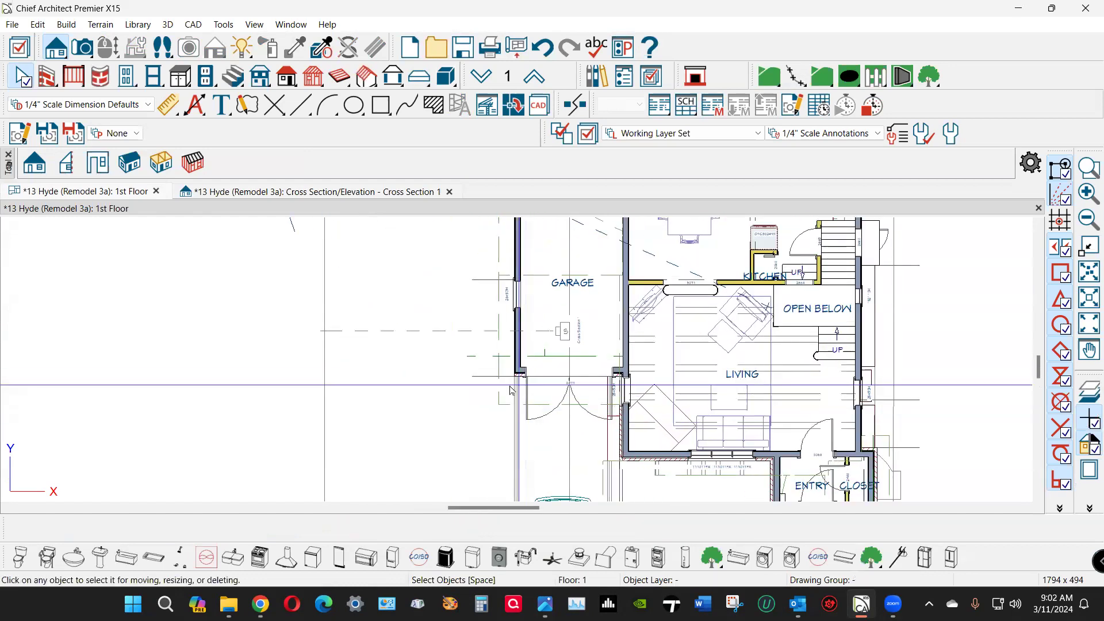
double_click(478, 378)
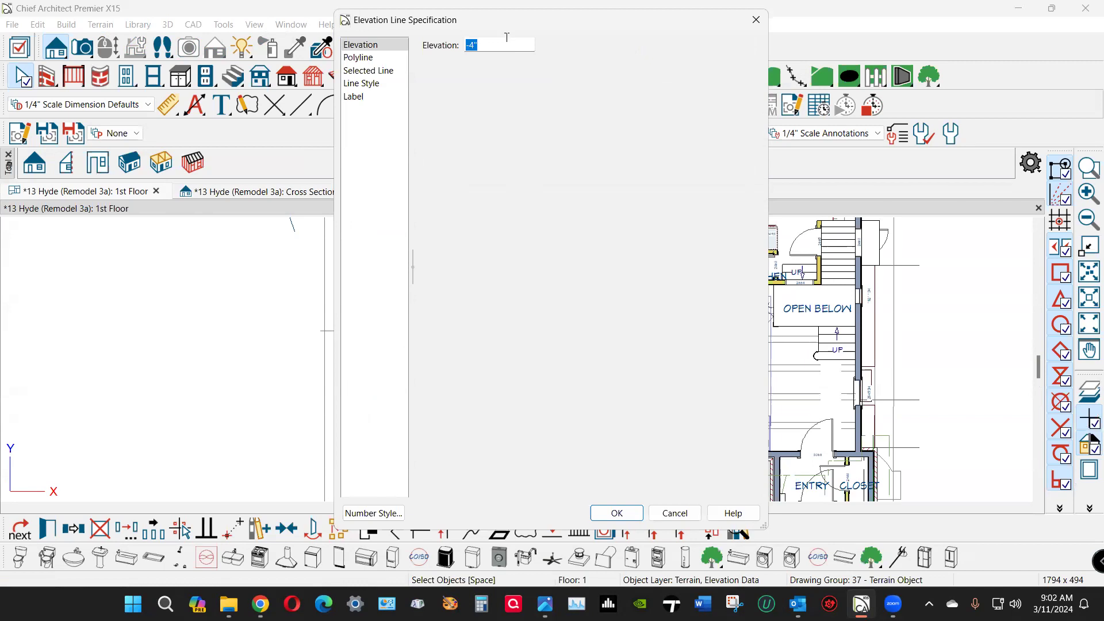
text(-11)
click(618, 516)
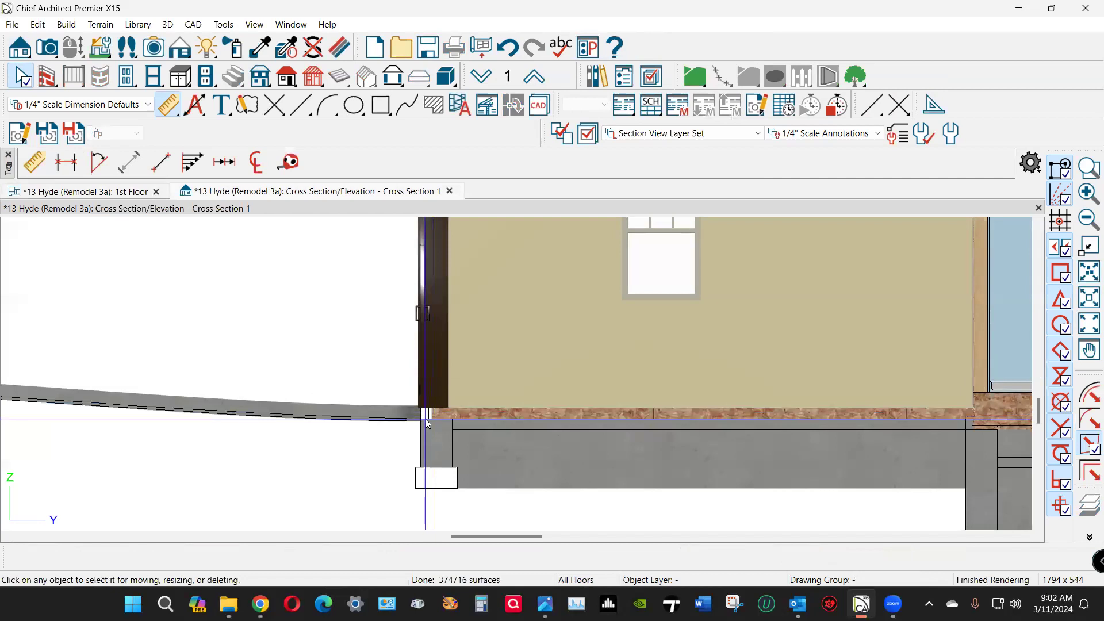
Step: Set the elevation line at the garage door front to -12", check the driveway in the cross section and close that view
key(ctrl+Tab)
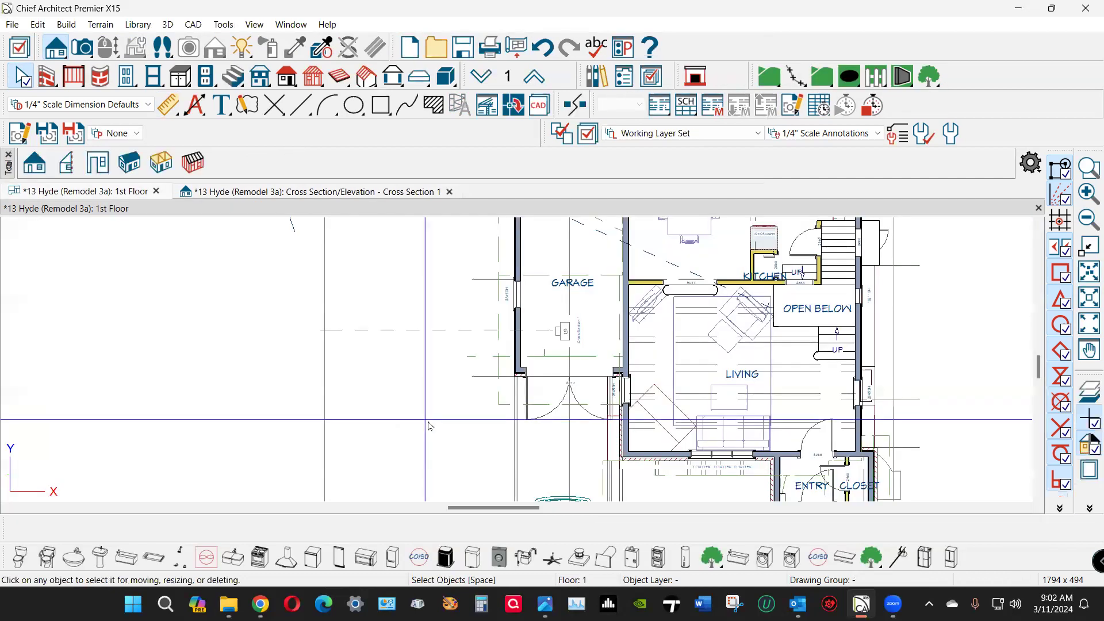
double_click(481, 375)
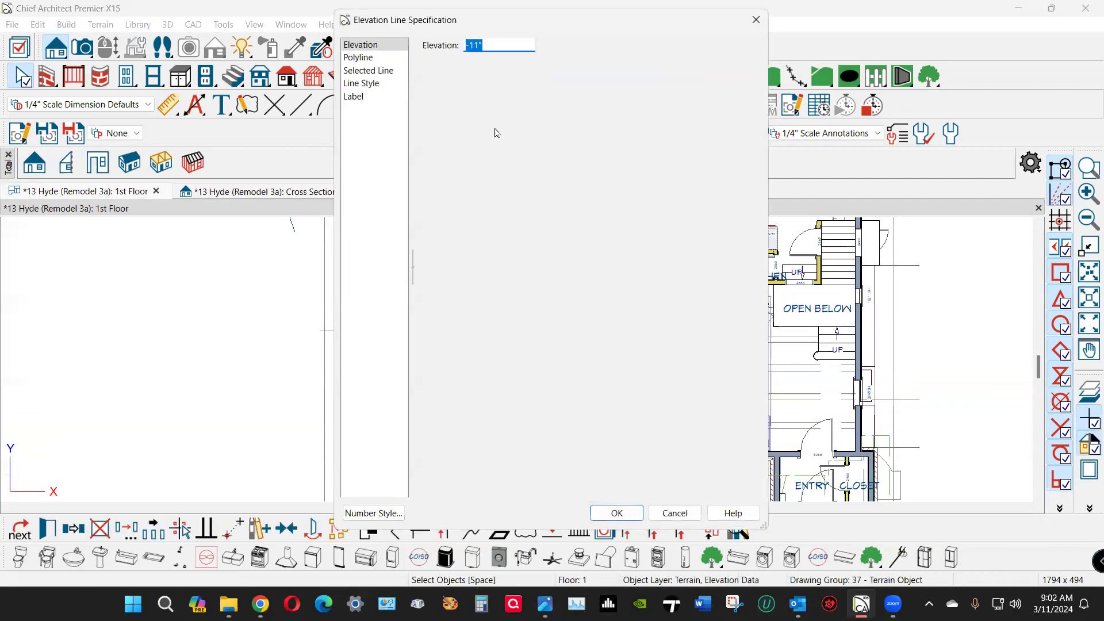
drag(473, 45, 492, 39)
text(2)
key(Return)
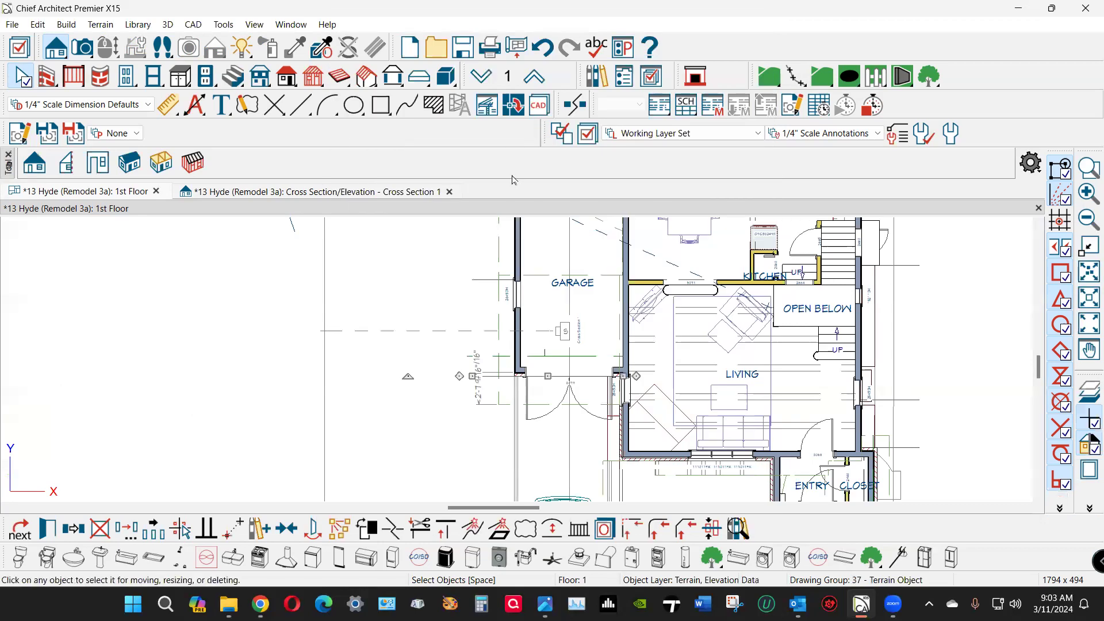
key(ctrl+Tab)
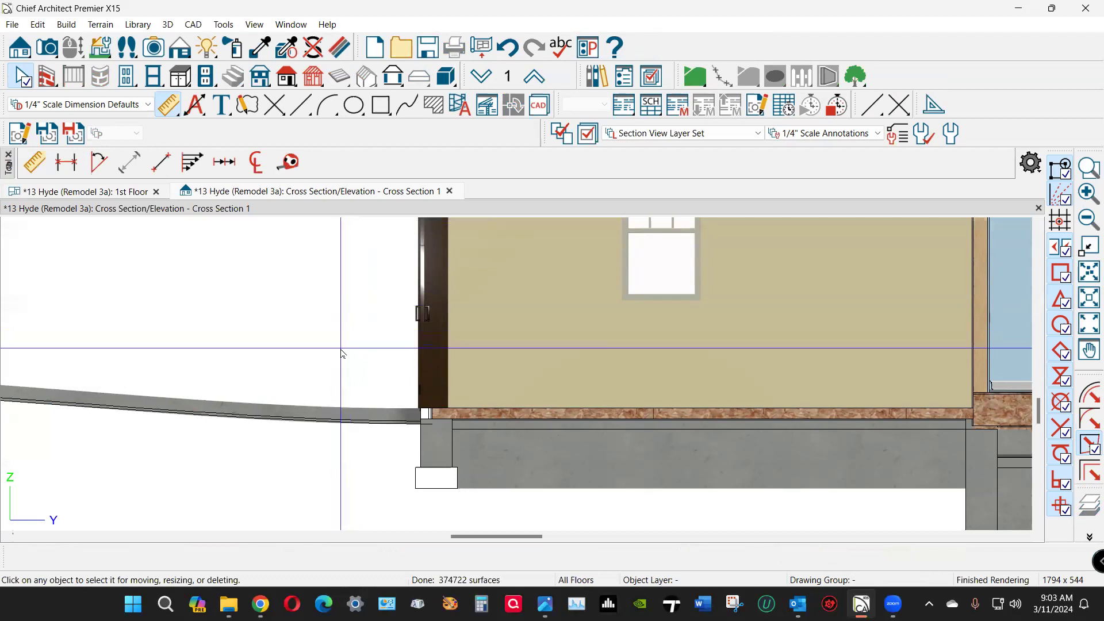
click(450, 191)
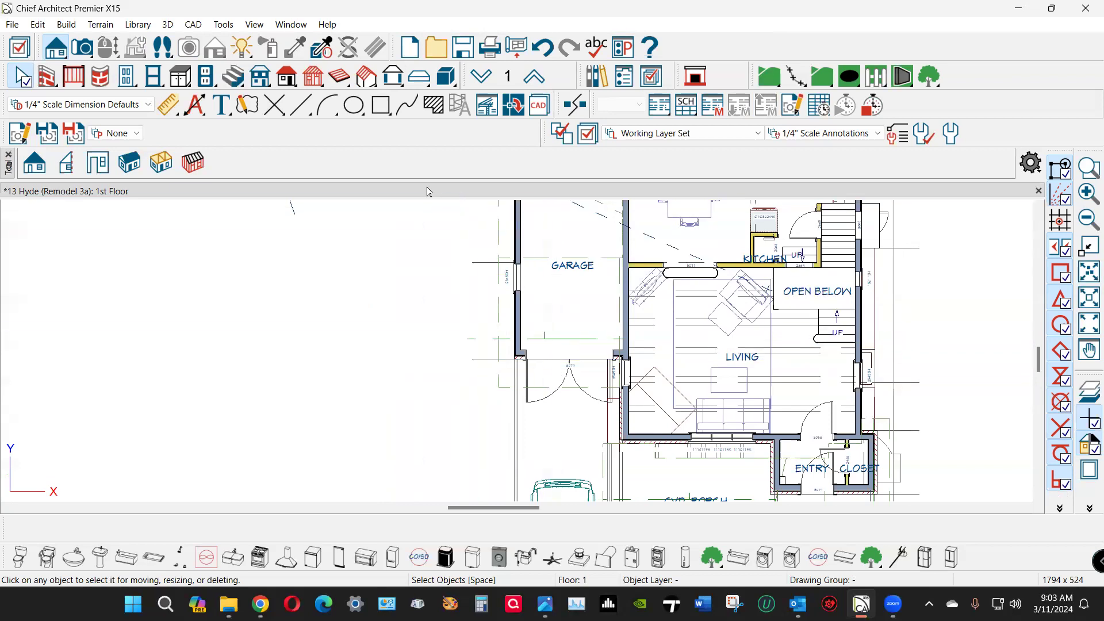
Step: Turn off the display of the Roof Planes and Roofs, Baselines layers in the Working Layer Set of the 1st floor plan
click(590, 134)
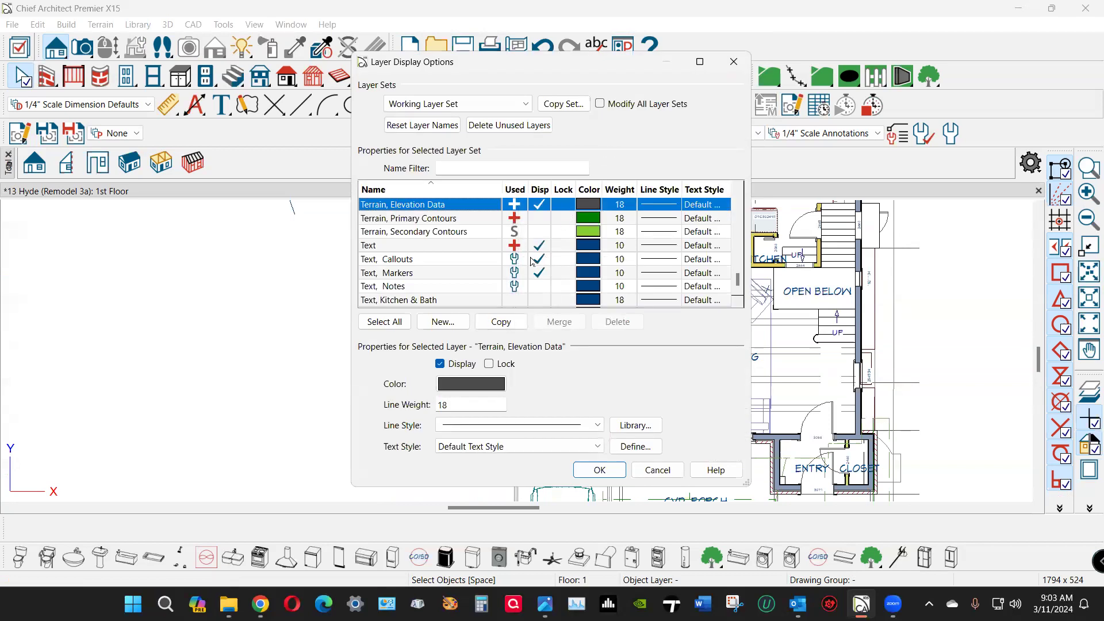
key(r)
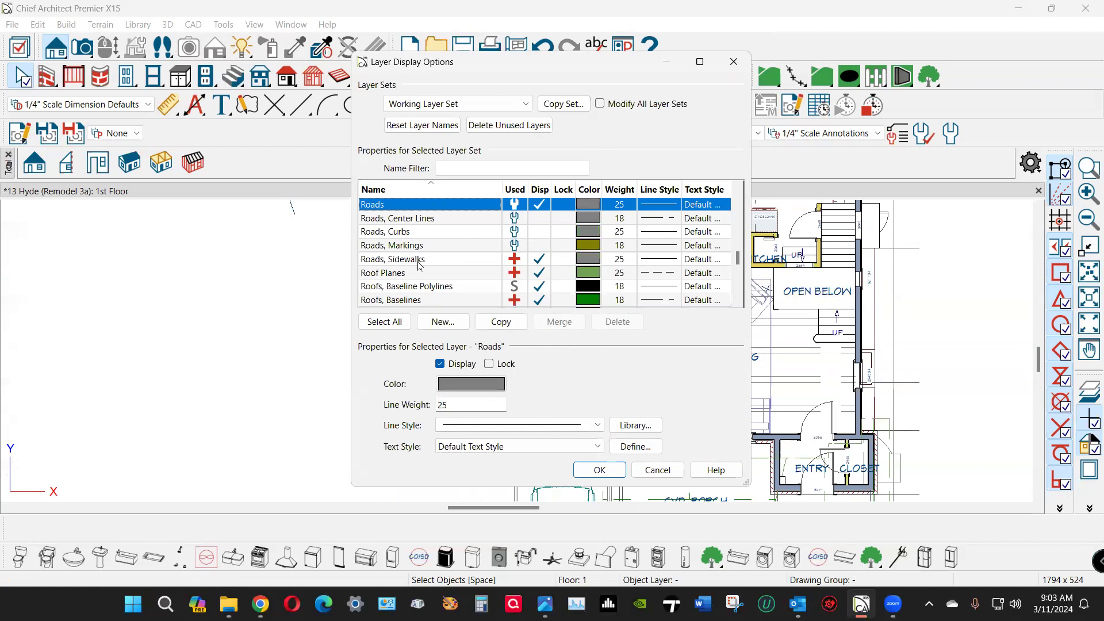
click(420, 260)
click(534, 277)
click(537, 278)
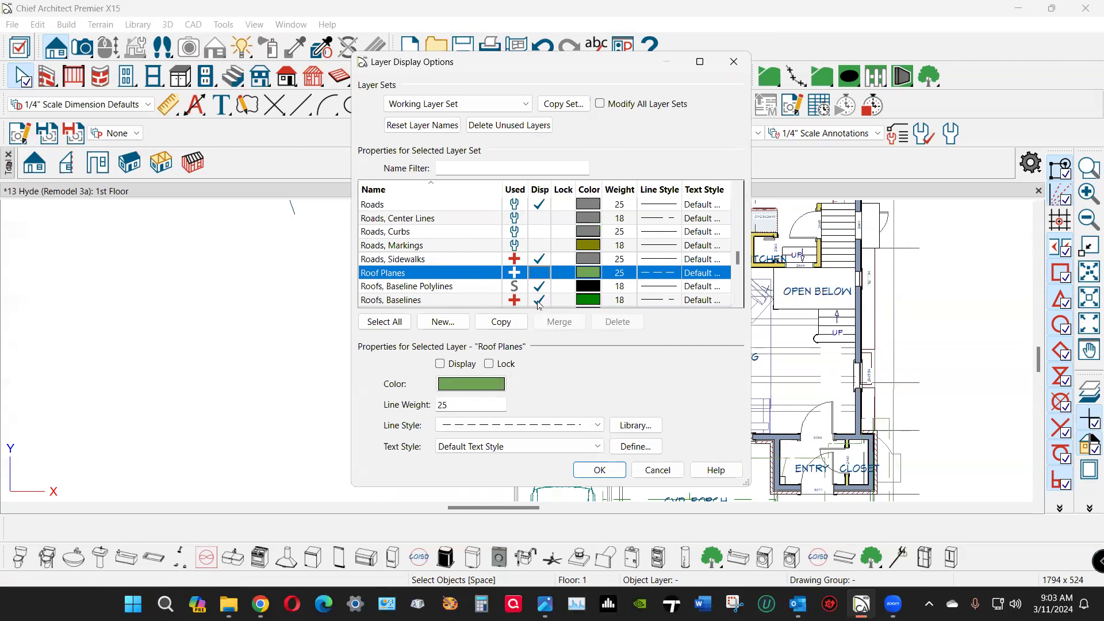
click(539, 301)
click(539, 302)
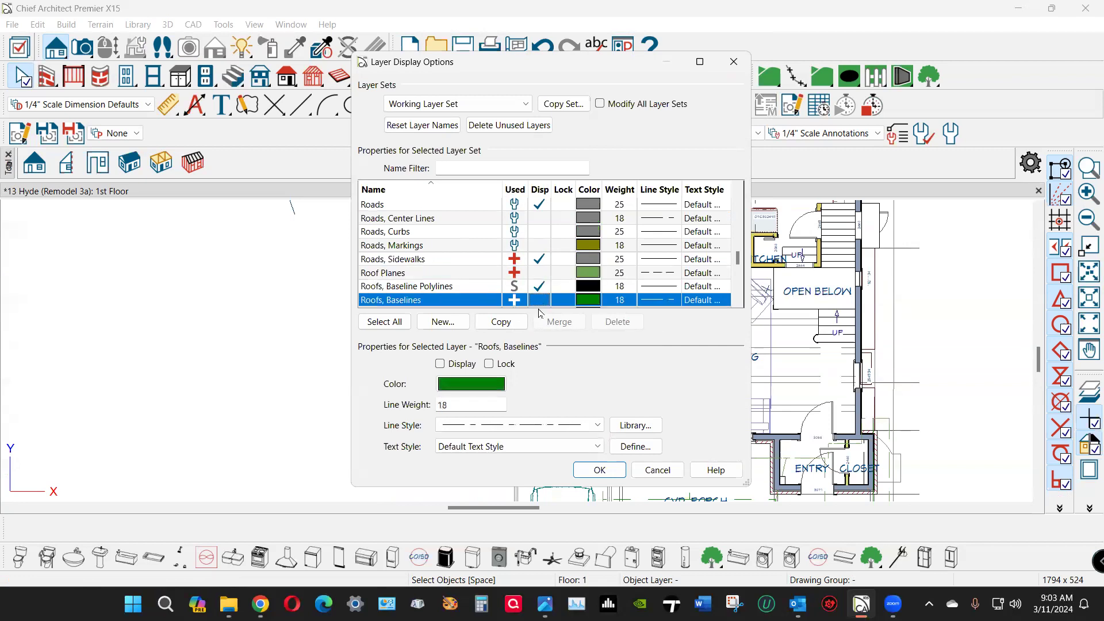
click(599, 471)
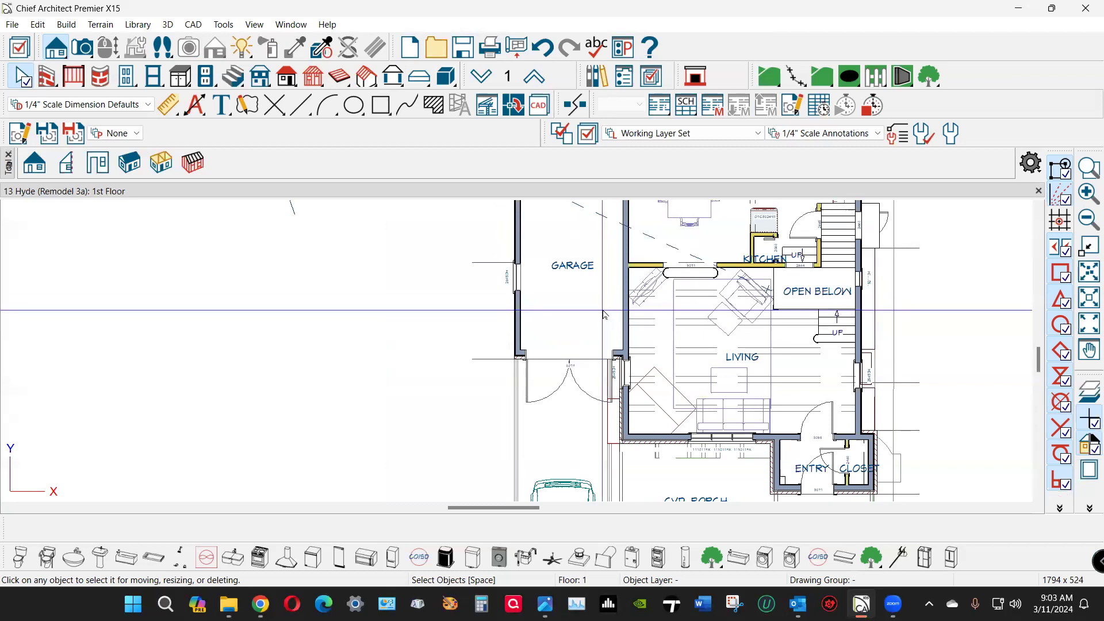
scroll(492, 279, down, 1)
scroll(578, 410, up, 5)
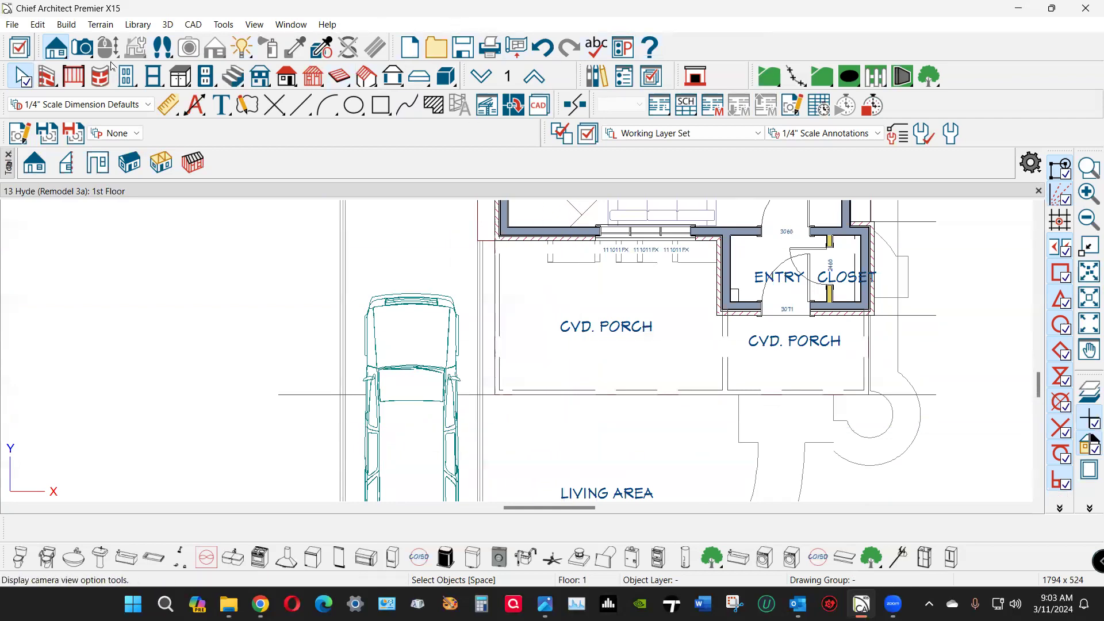
Step: Create a perspective full overview of the house and examine its side, rear deck and front from all around
click(83, 49)
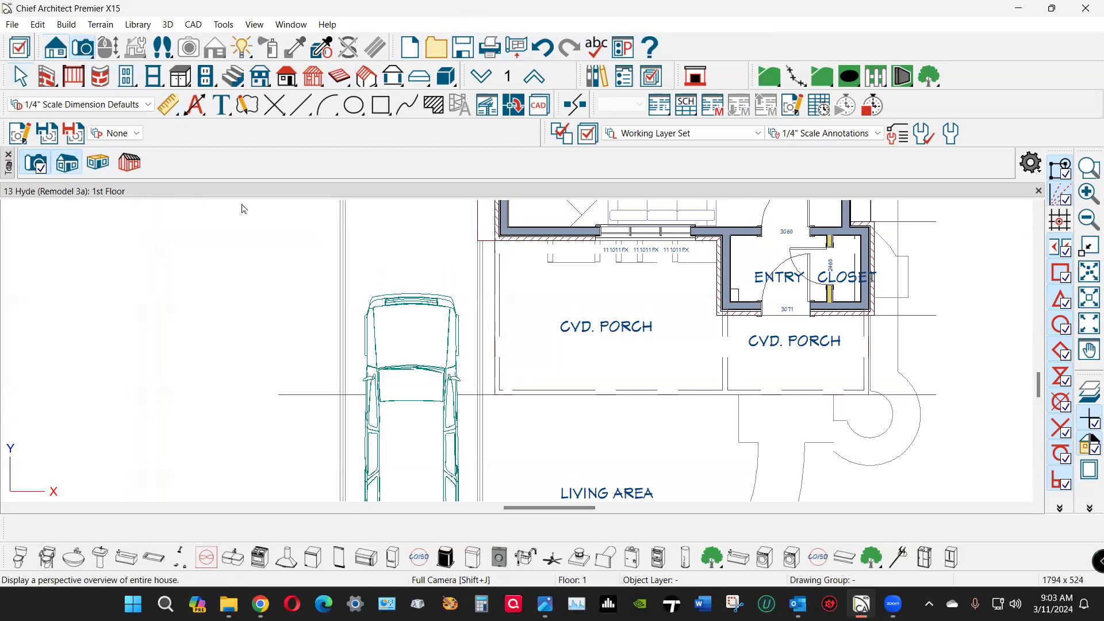
drag(242, 209, 448, 307)
drag(499, 372, 569, 324)
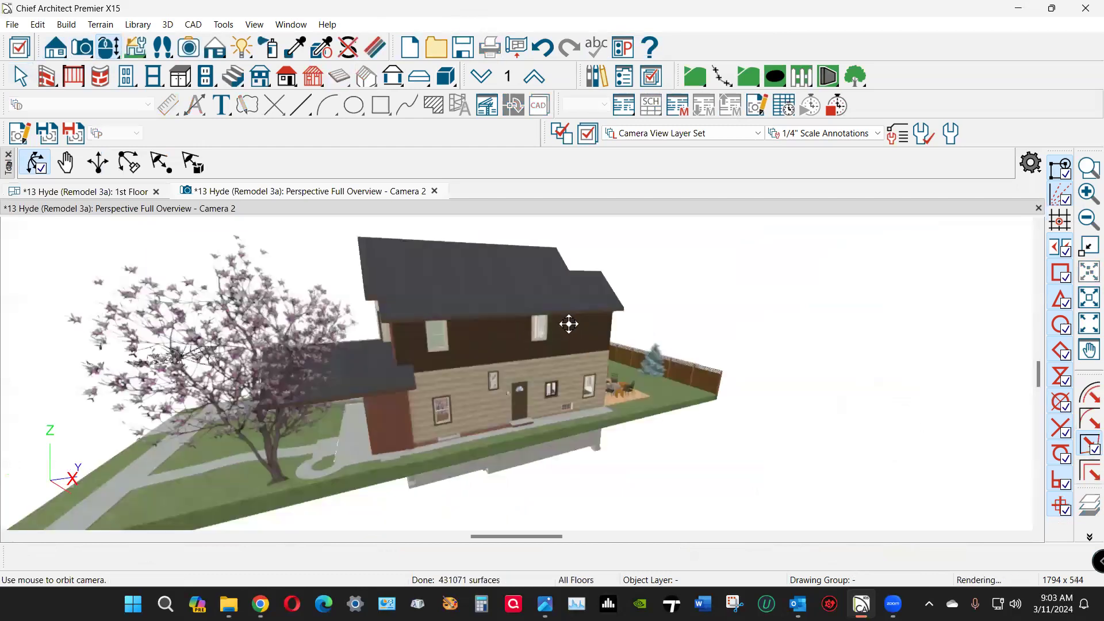
scroll(589, 353, up, 2)
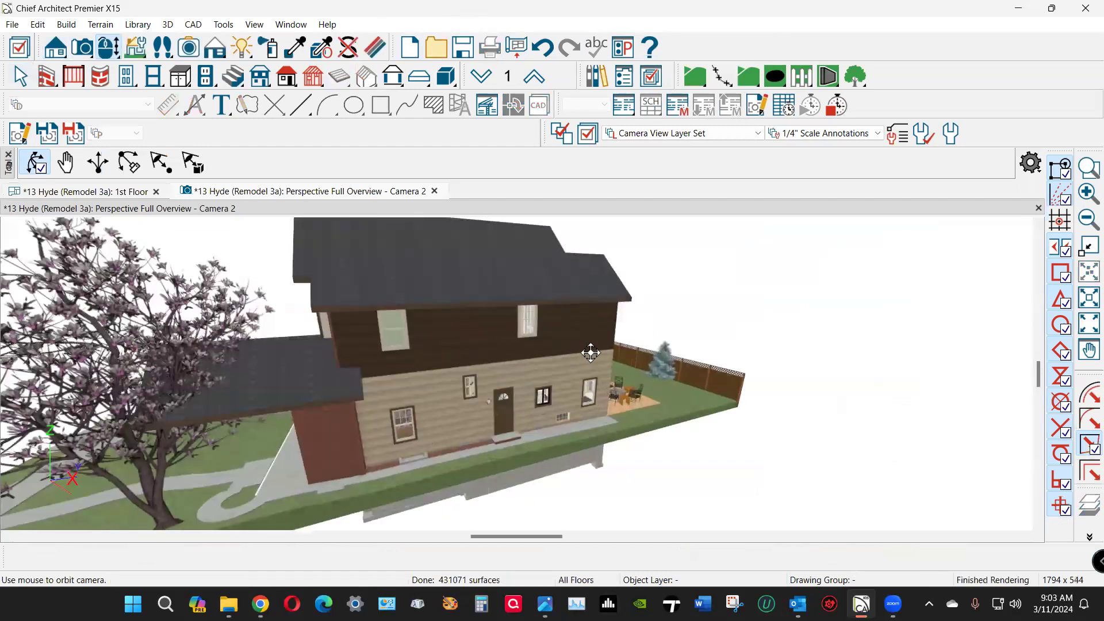
drag(586, 357, 756, 333)
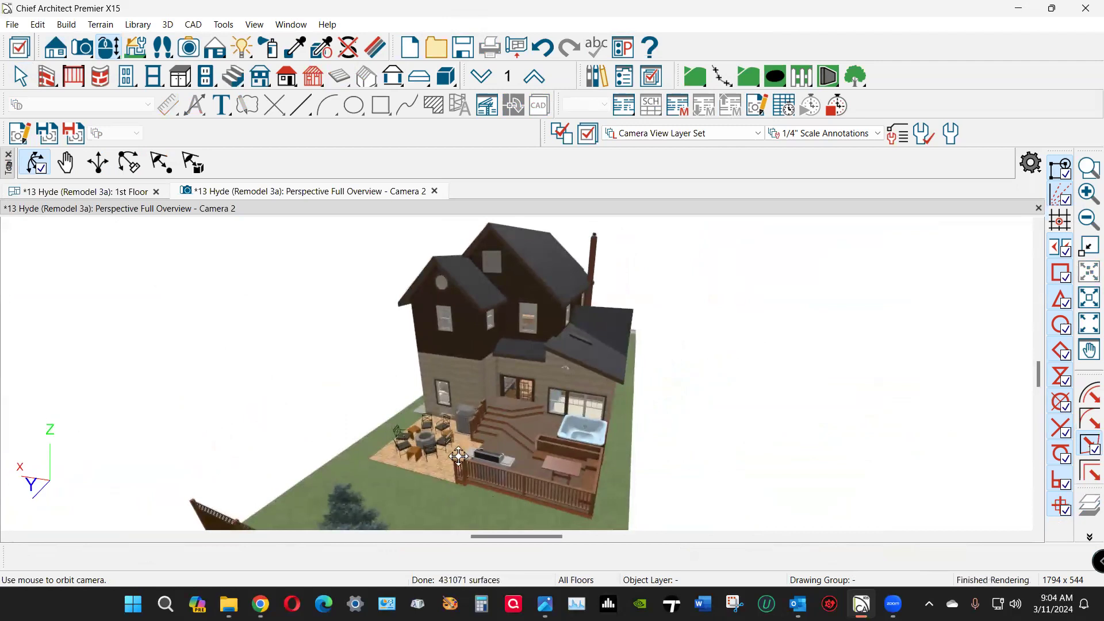
drag(766, 303, 651, 362)
scroll(539, 402, up, 3)
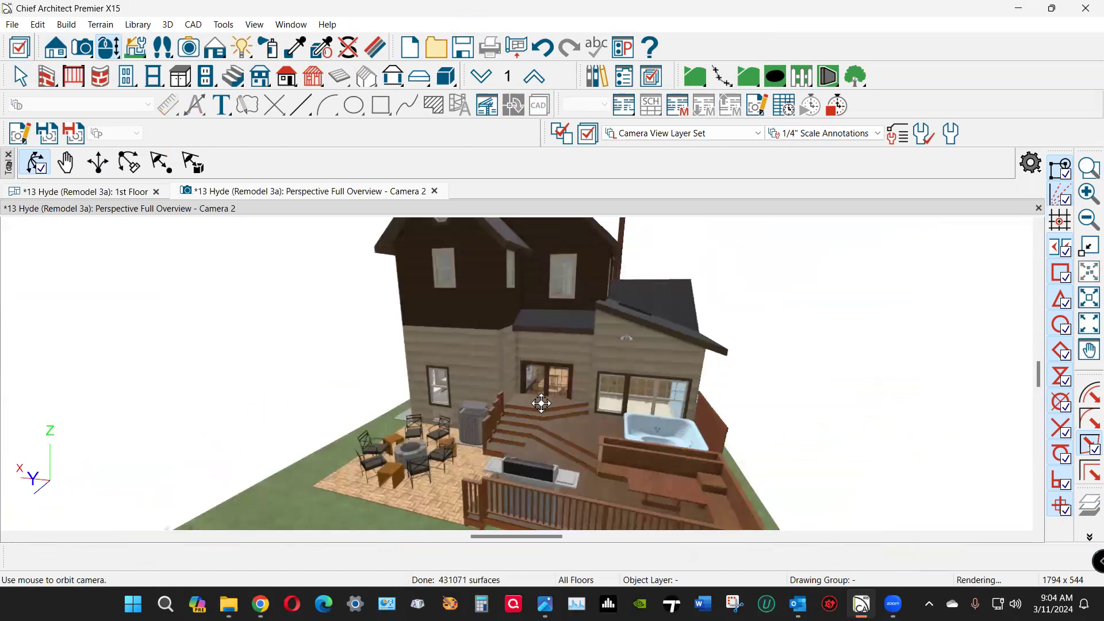
scroll(614, 384, up, 5)
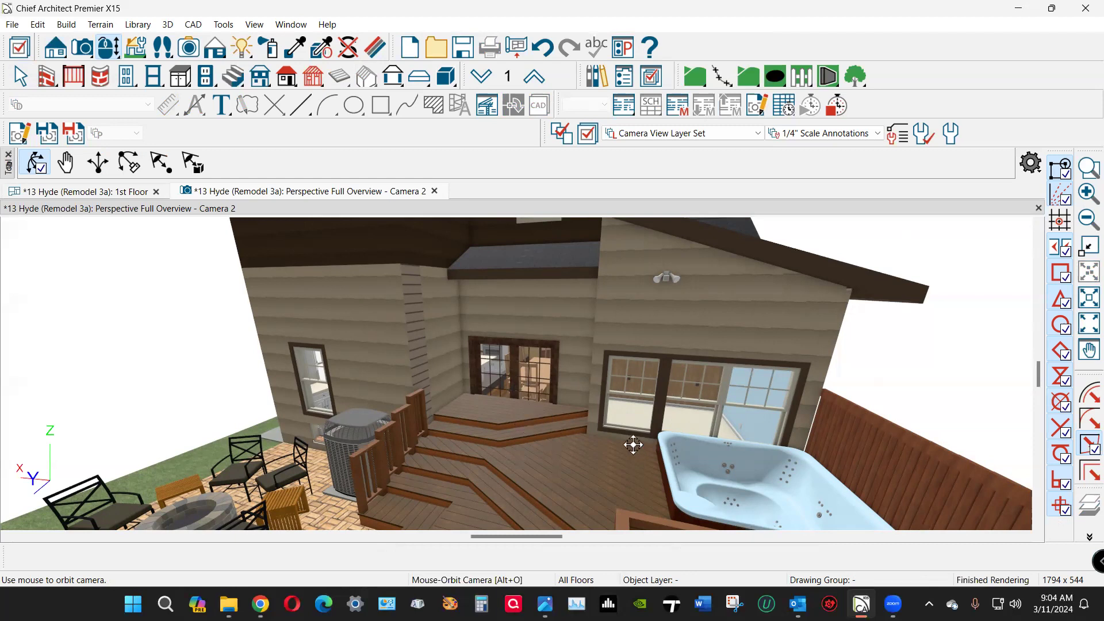
drag(633, 445, 578, 441)
drag(619, 408, 583, 423)
scroll(638, 317, up, 5)
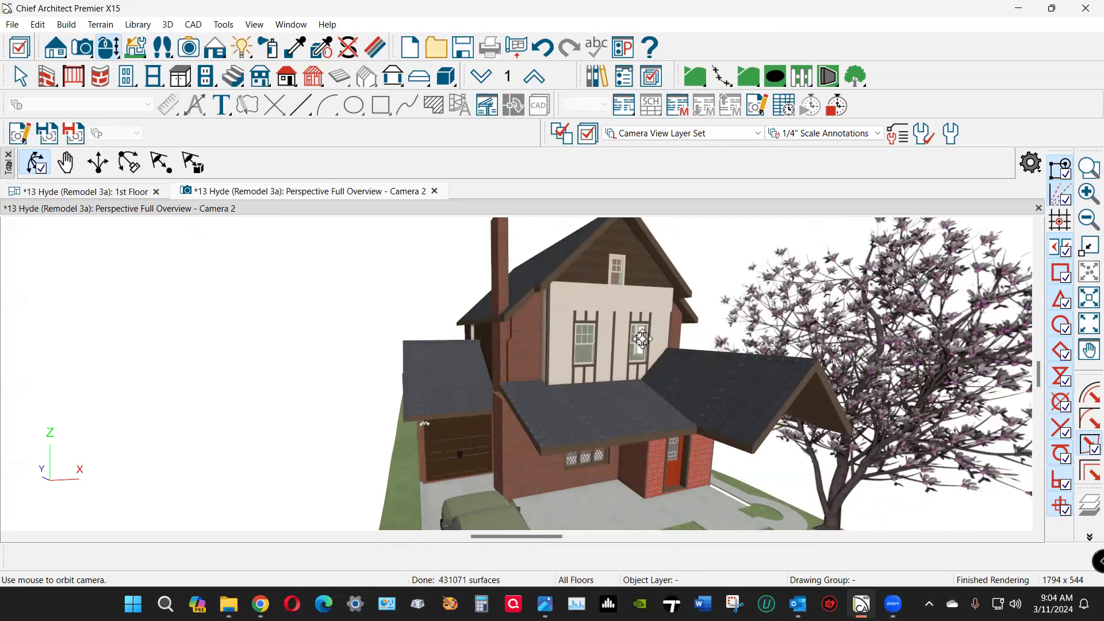
Step: In the 1st floor plan, select the outer railing walls of the covered porches and turn off their Invisible option
key(ctrl+Tab)
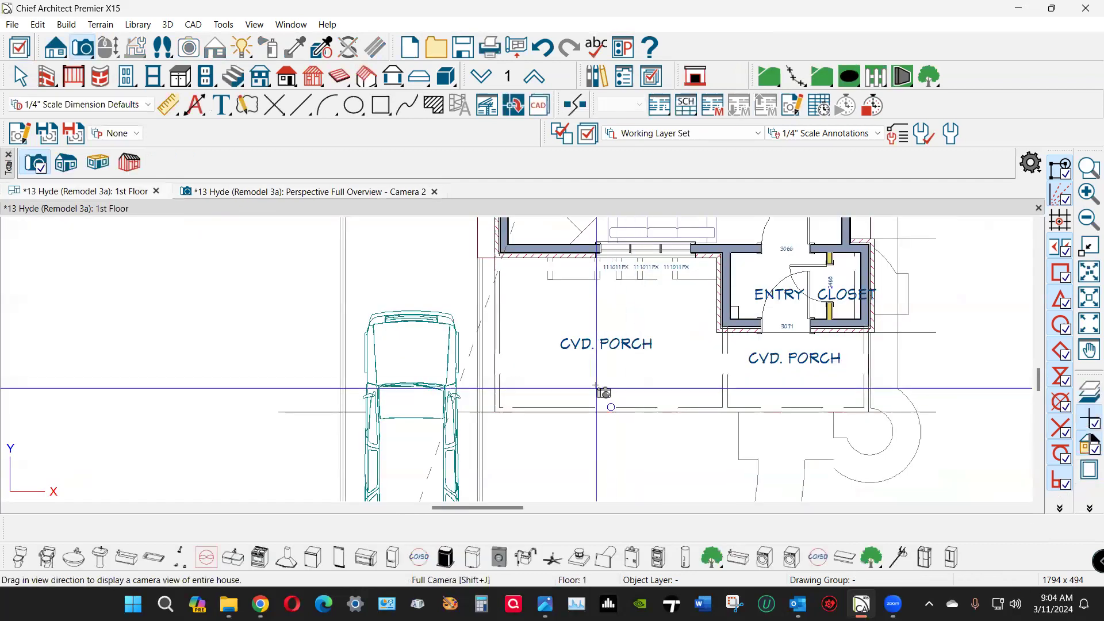
click(498, 368)
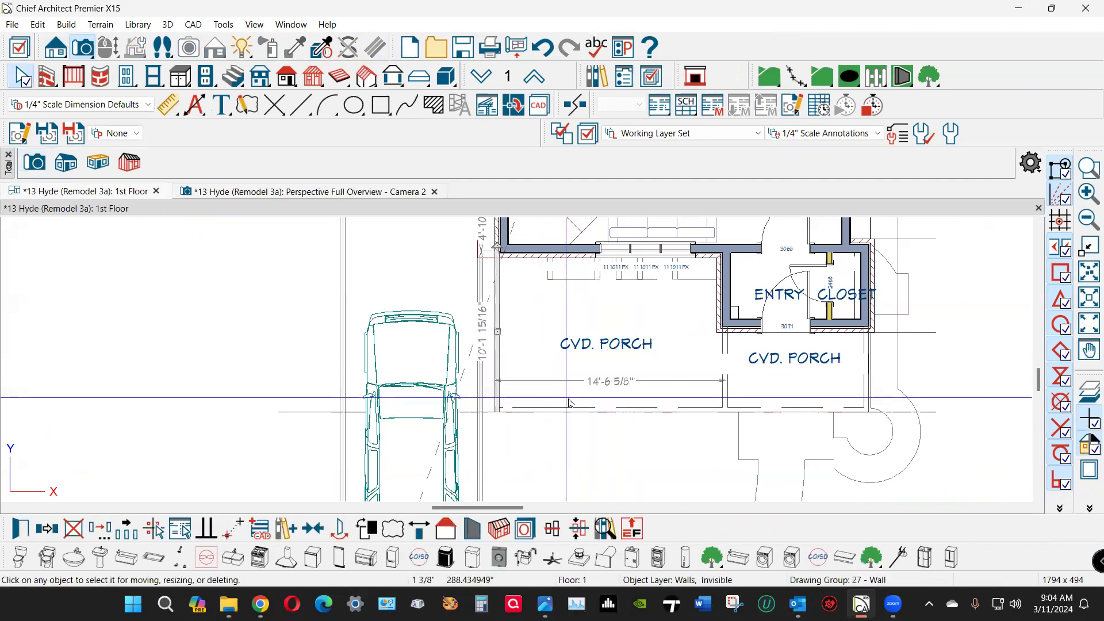
shift+click(581, 409)
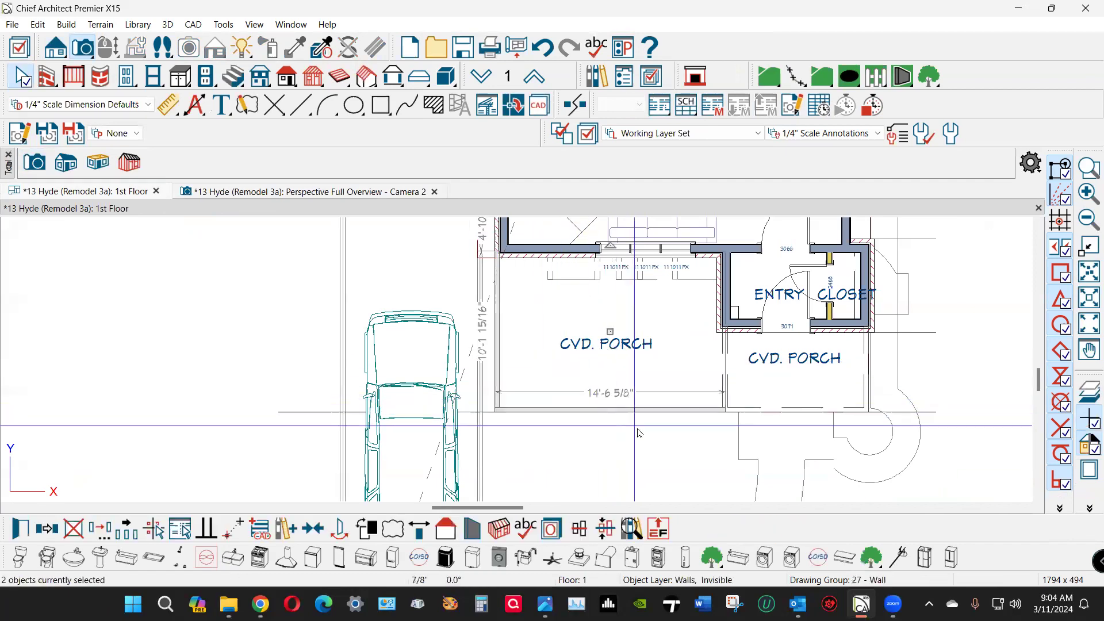
shift+click(870, 384)
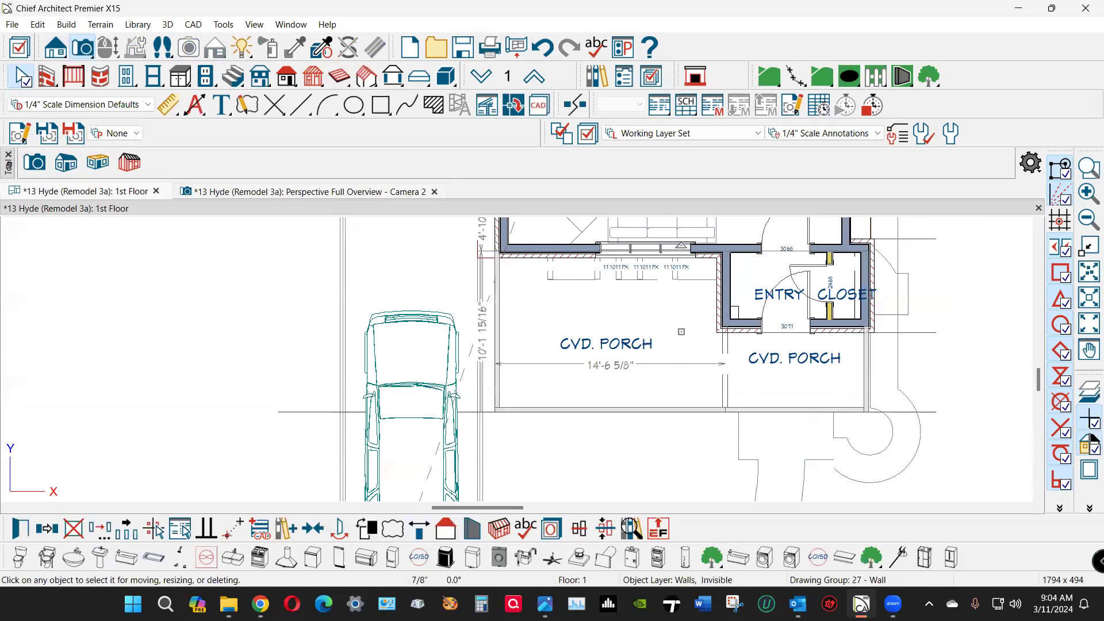
key(ctrl+e)
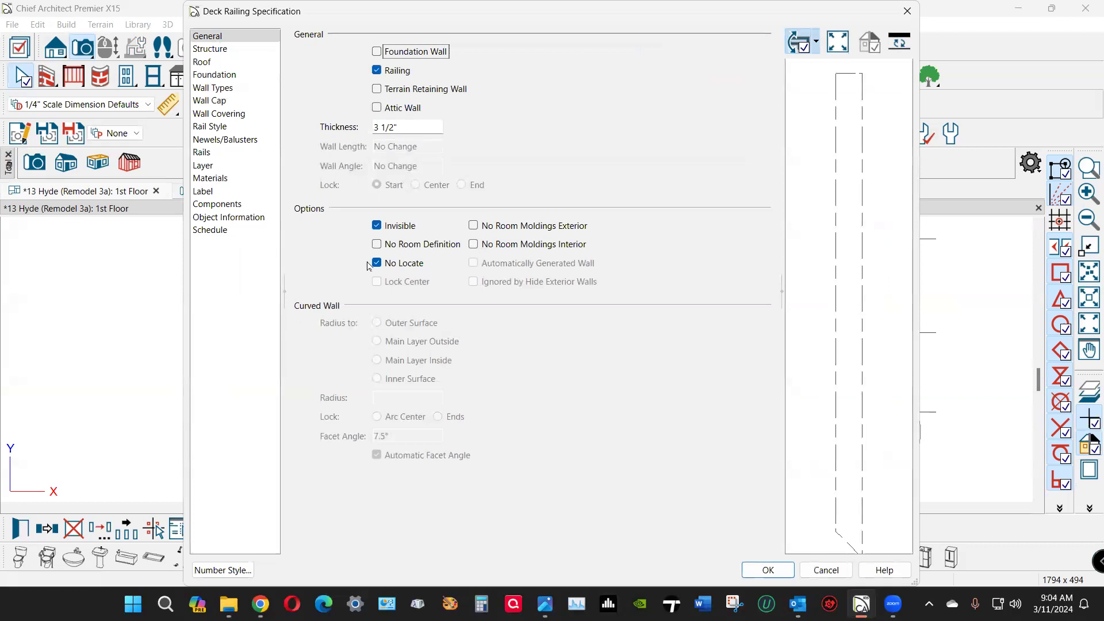
click(377, 226)
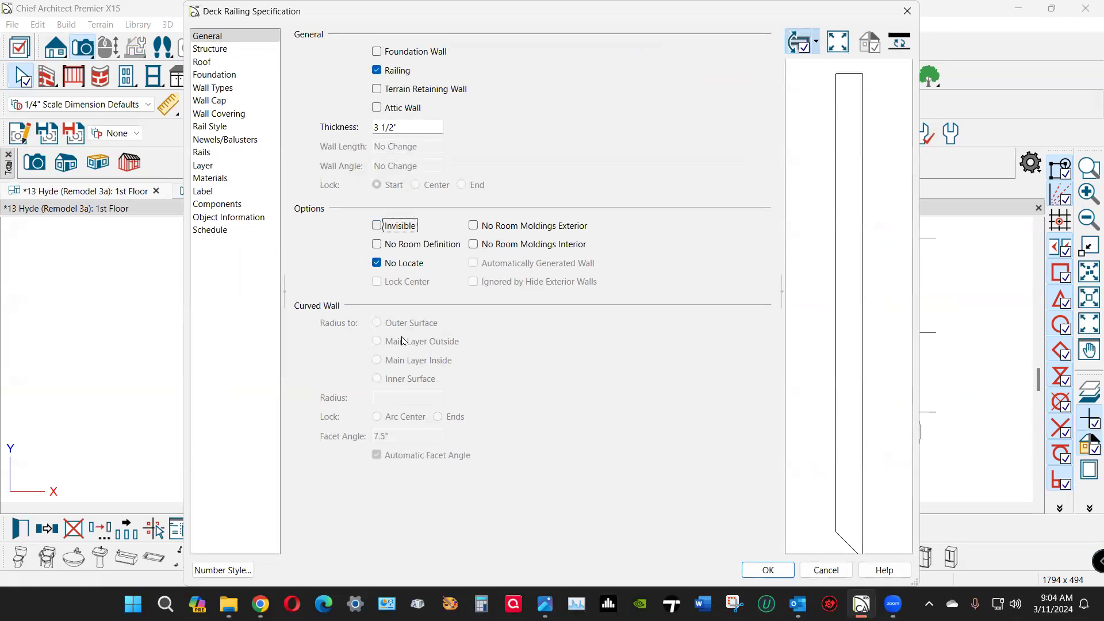